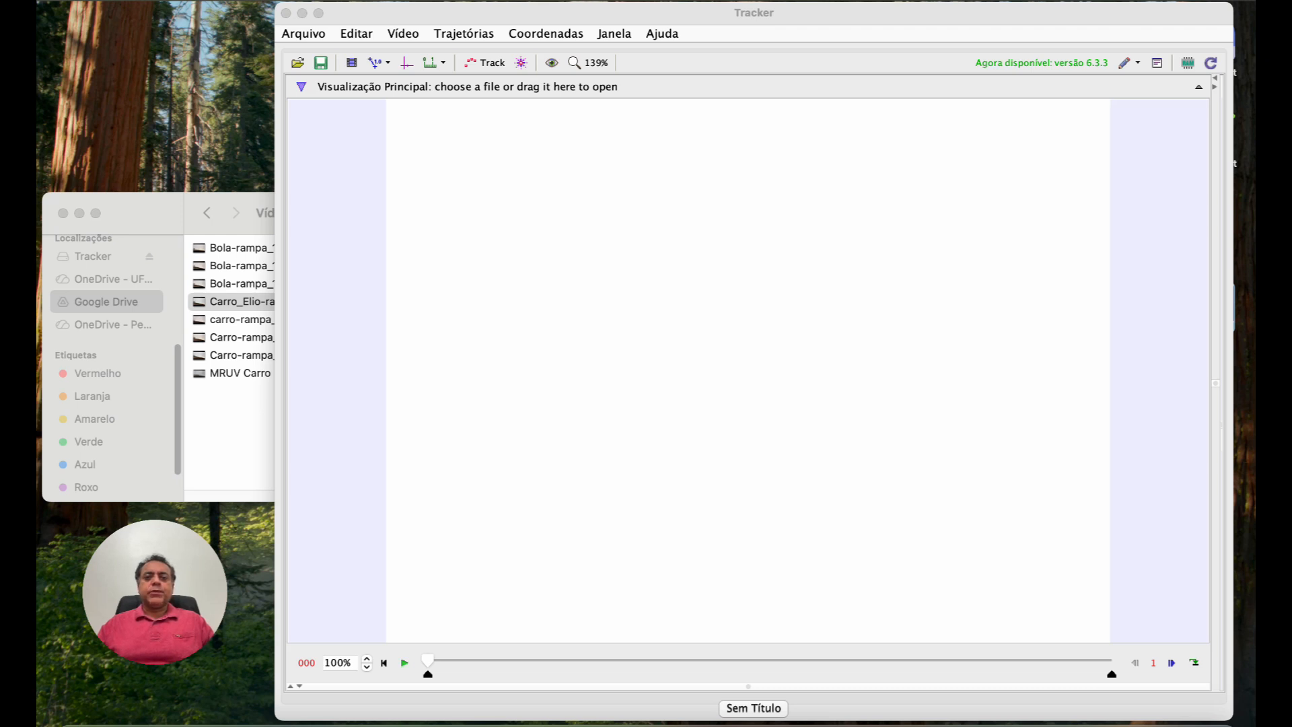
click(403, 34)
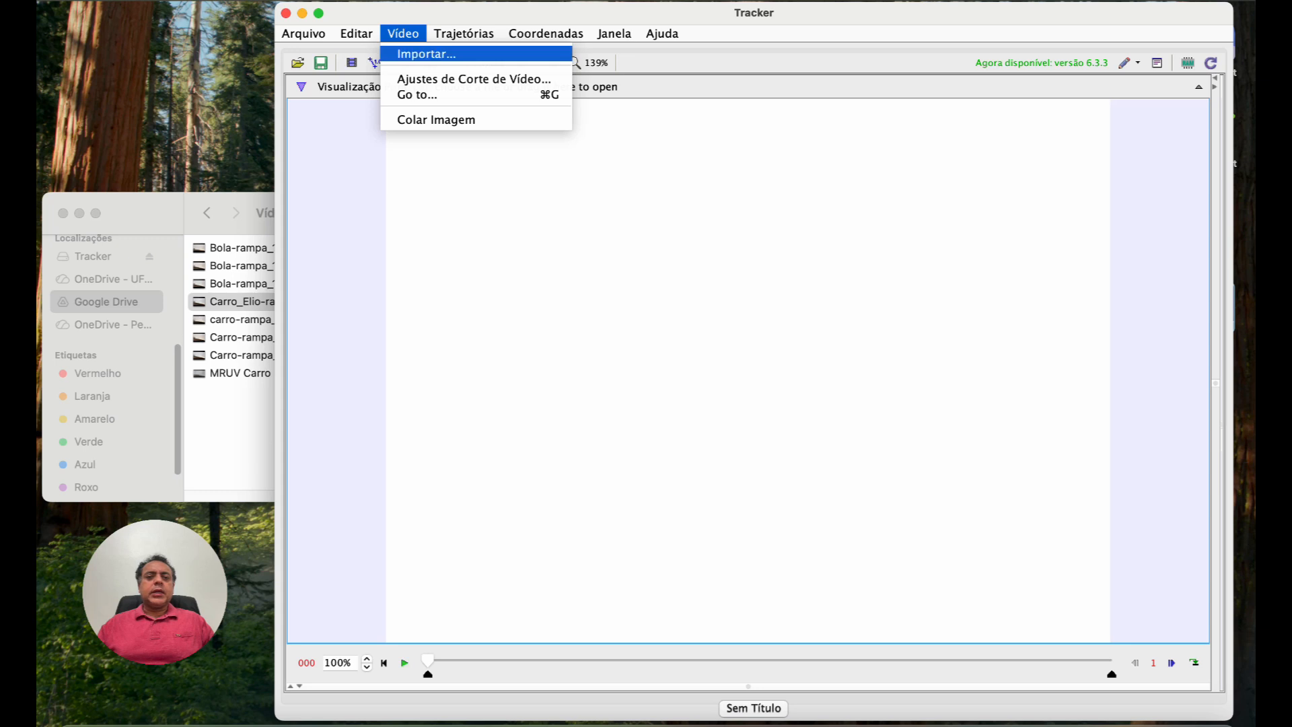
click(426, 53)
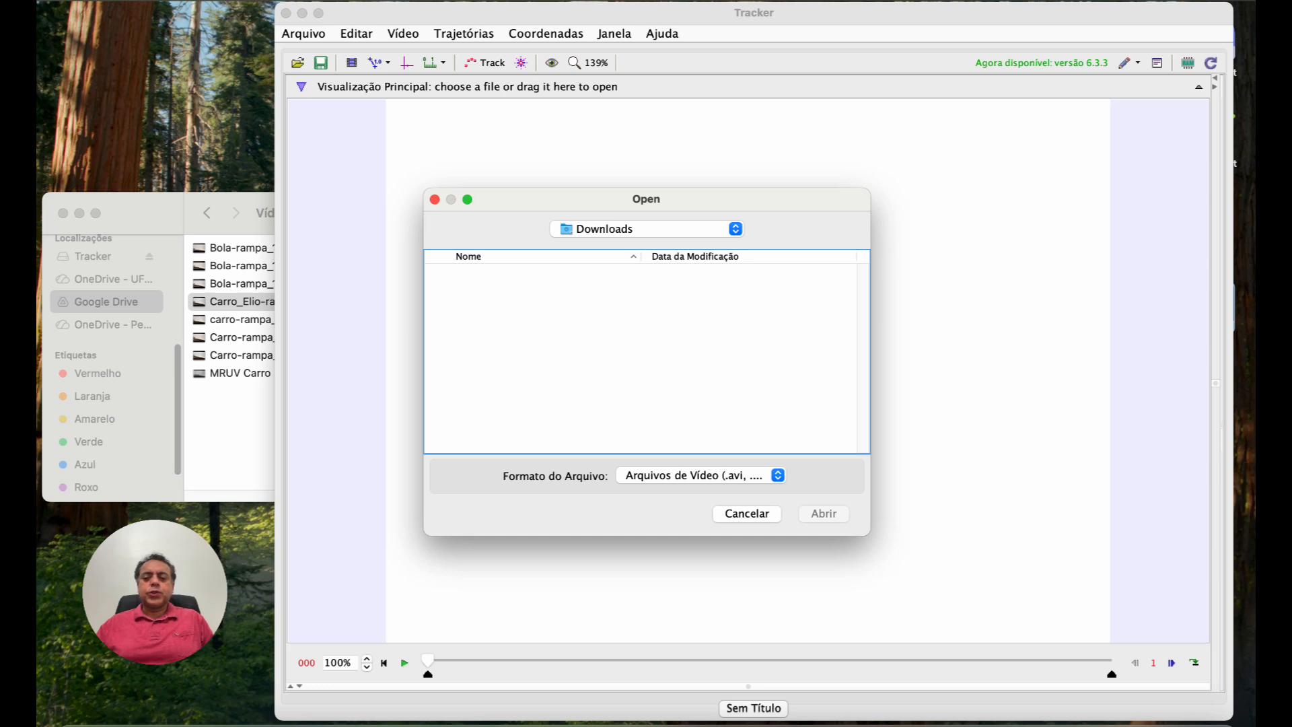
click(744, 513)
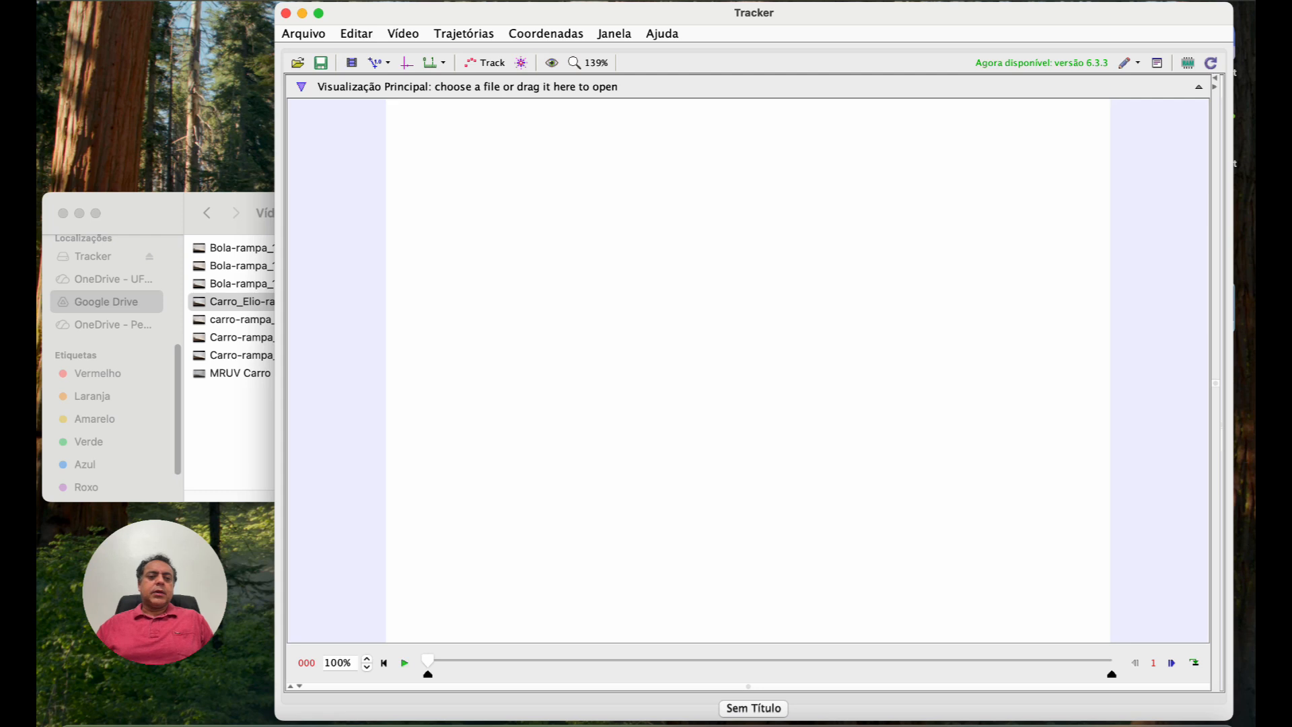
- Load the video Carro_Elio-rampa_15°-30fps.mp4 from the file browser window into Tracker and play it through
click(240, 302)
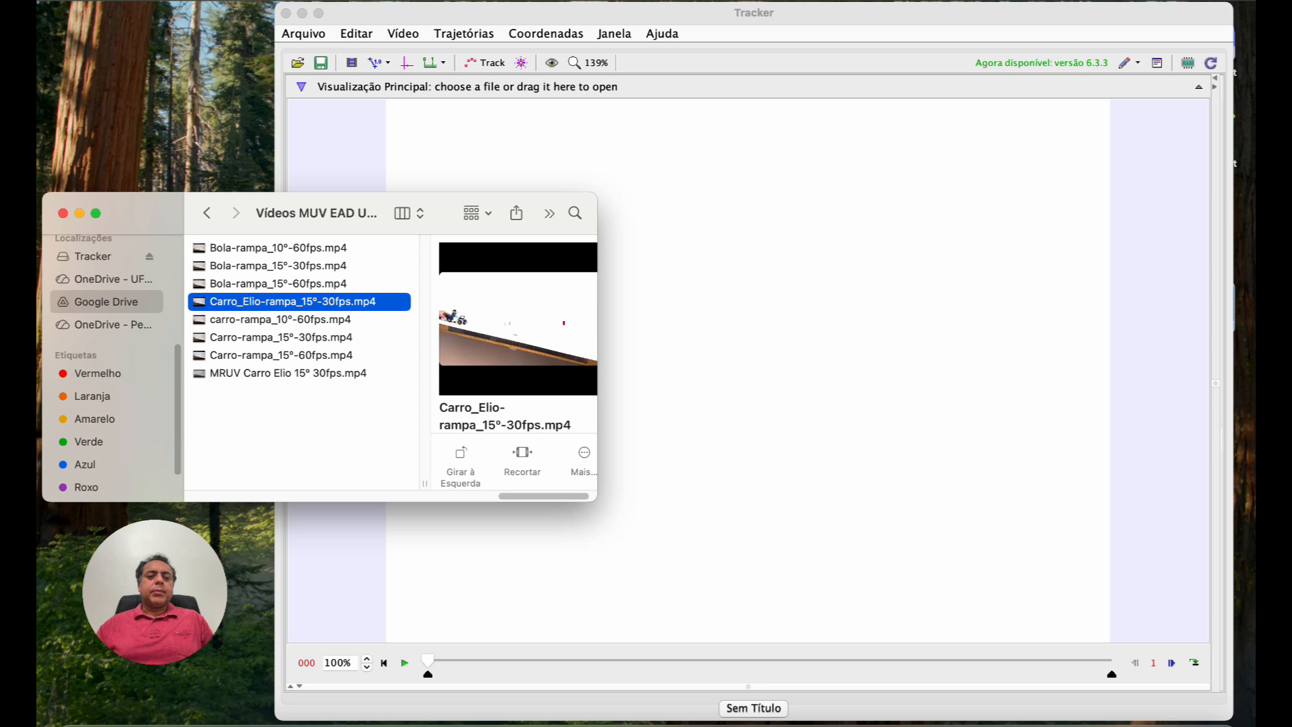
drag(241, 301, 781, 337)
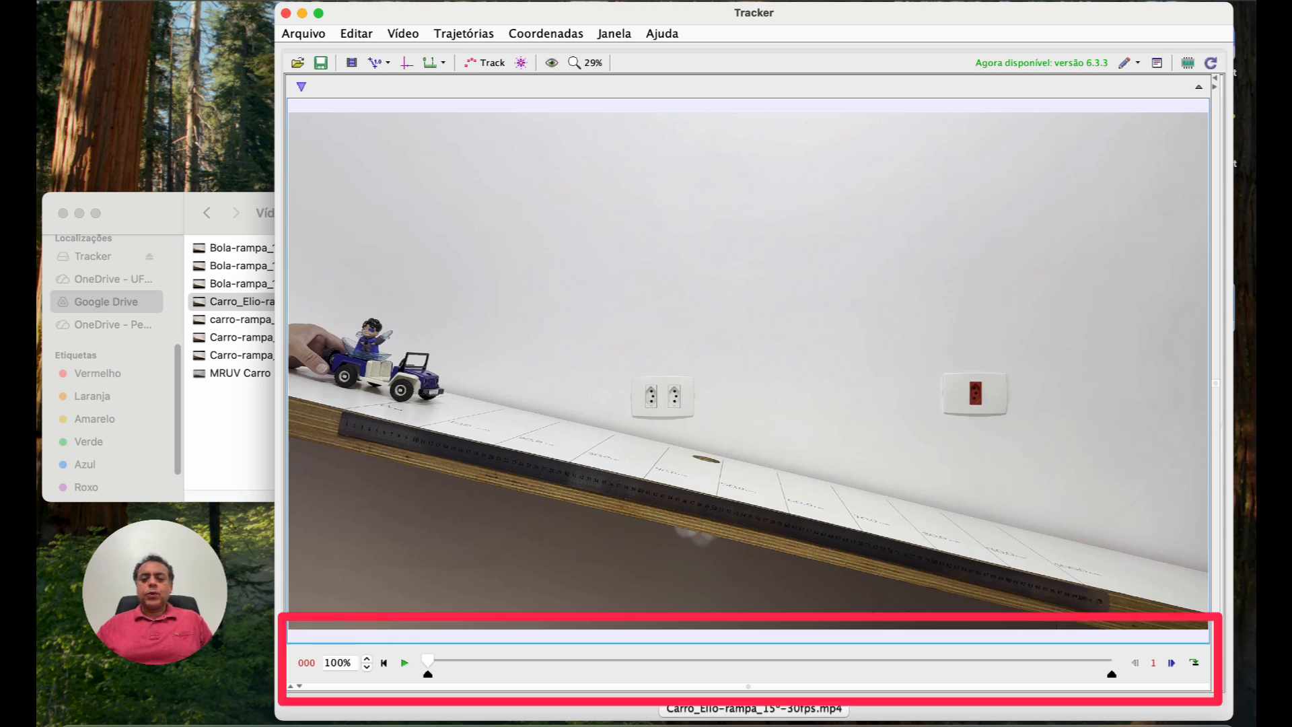
click(404, 662)
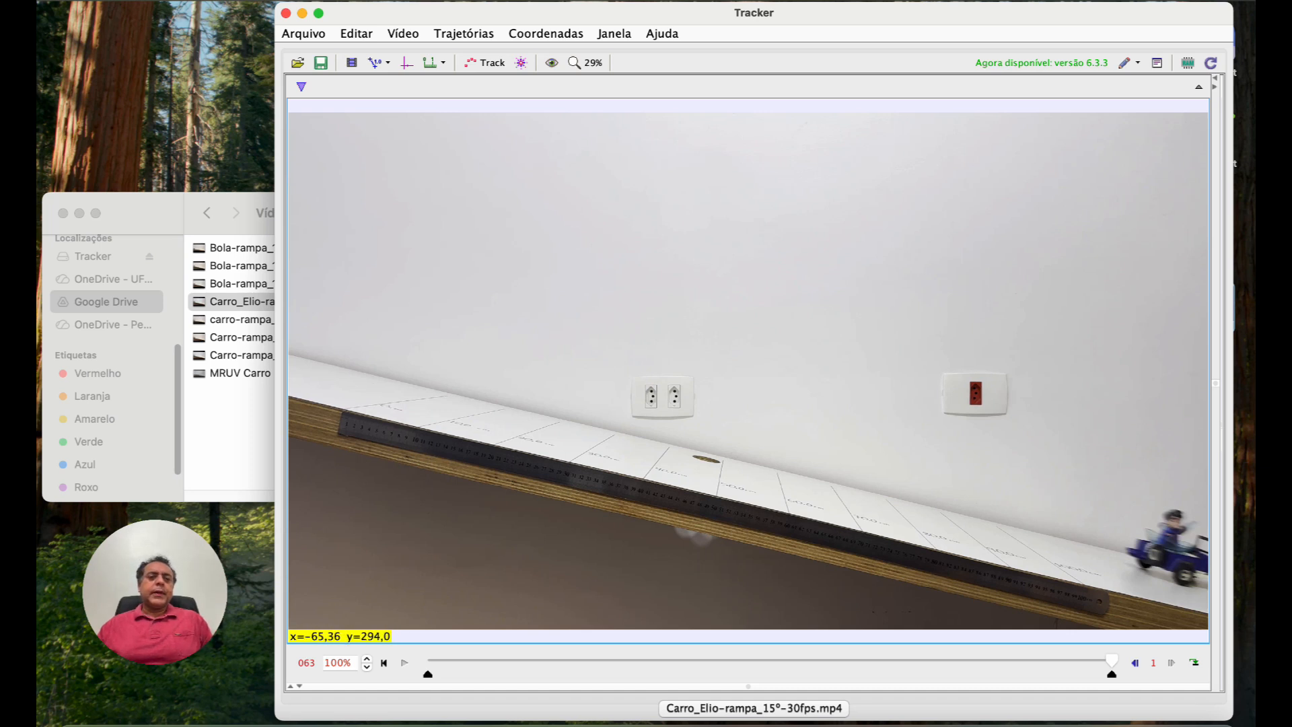
- Enlarge the Tracker window to fill the screen
mouse_move(318, 13)
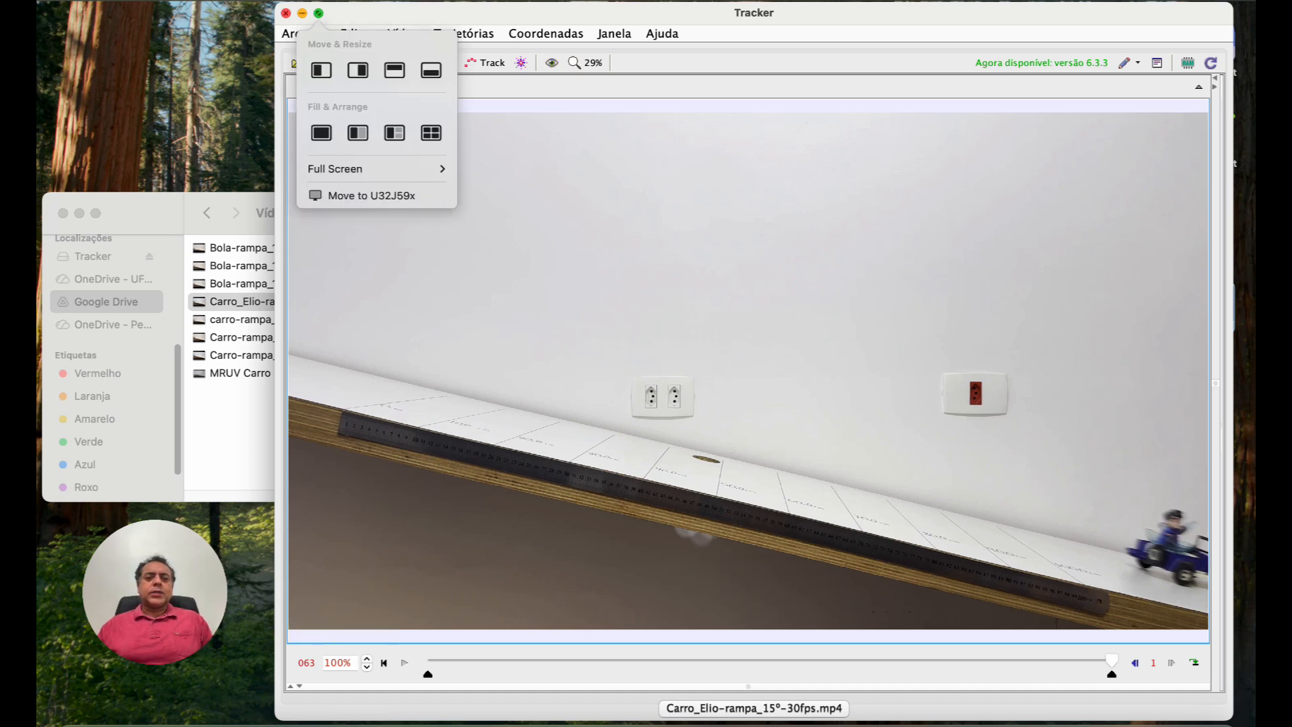
click(321, 132)
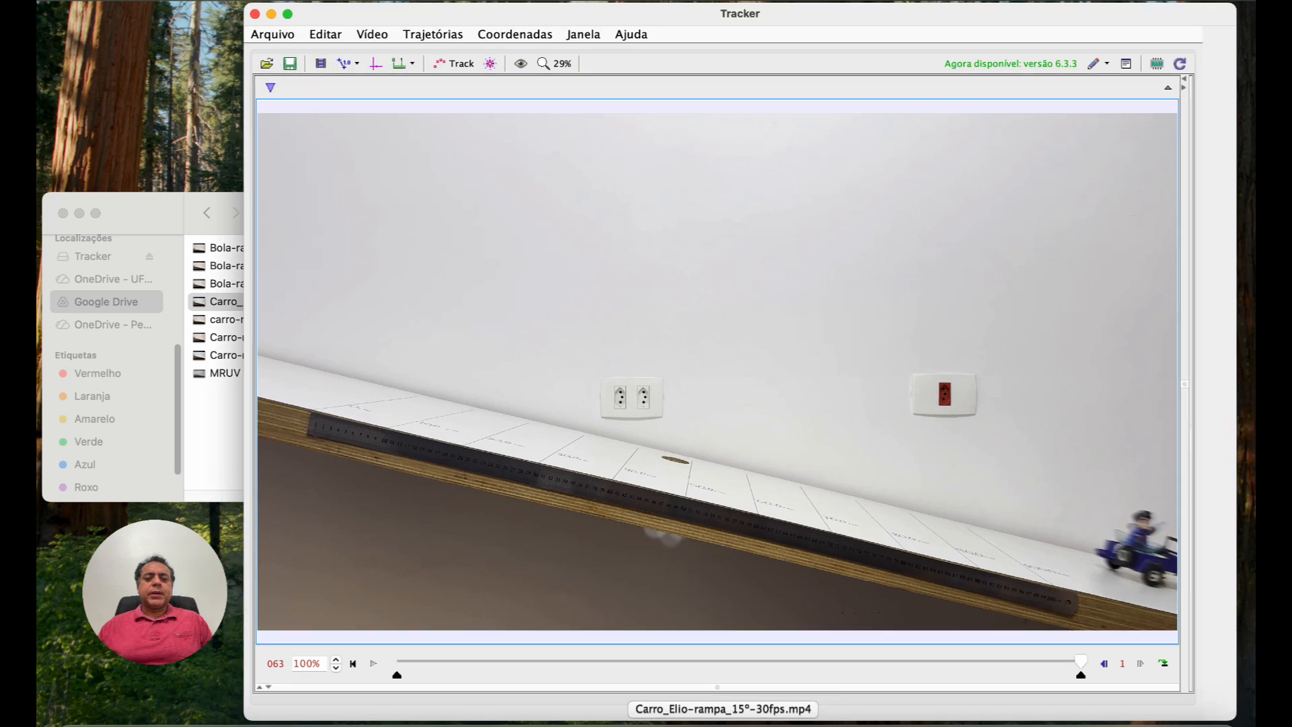
drag(155, 592, 147, 494)
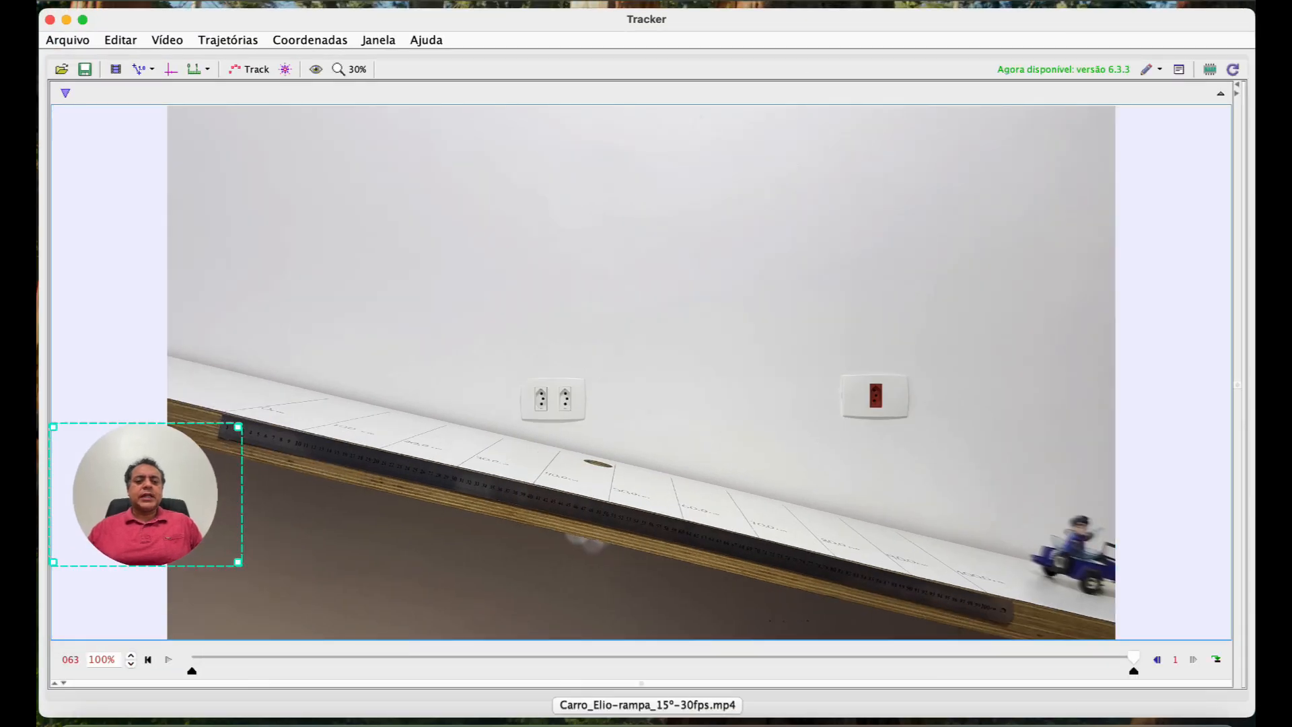
drag(239, 563, 220, 548)
mouse_move(136, 487)
mouse_down()
mouse_move(240, 544)
mouse_move(224, 509)
mouse_move(136, 496)
mouse_up()
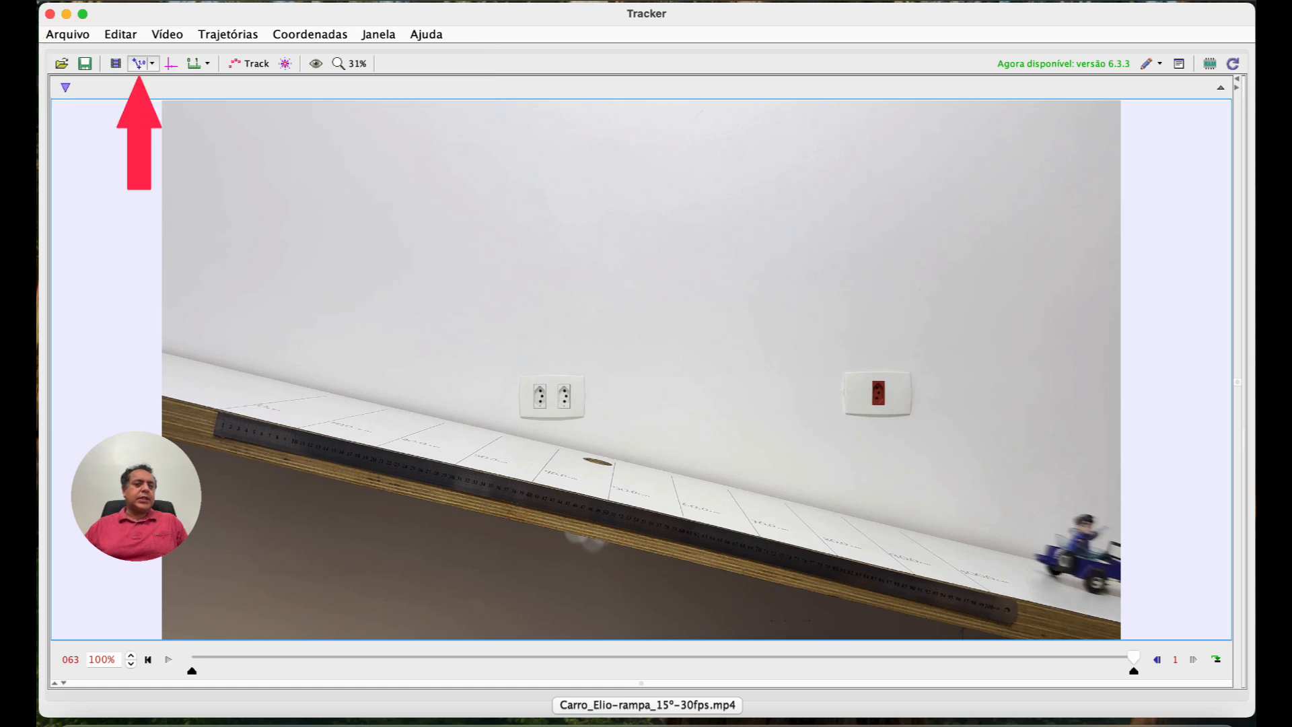
- Add a new calibration stick (Bastão de Medição) and return the video to its first frame
click(139, 63)
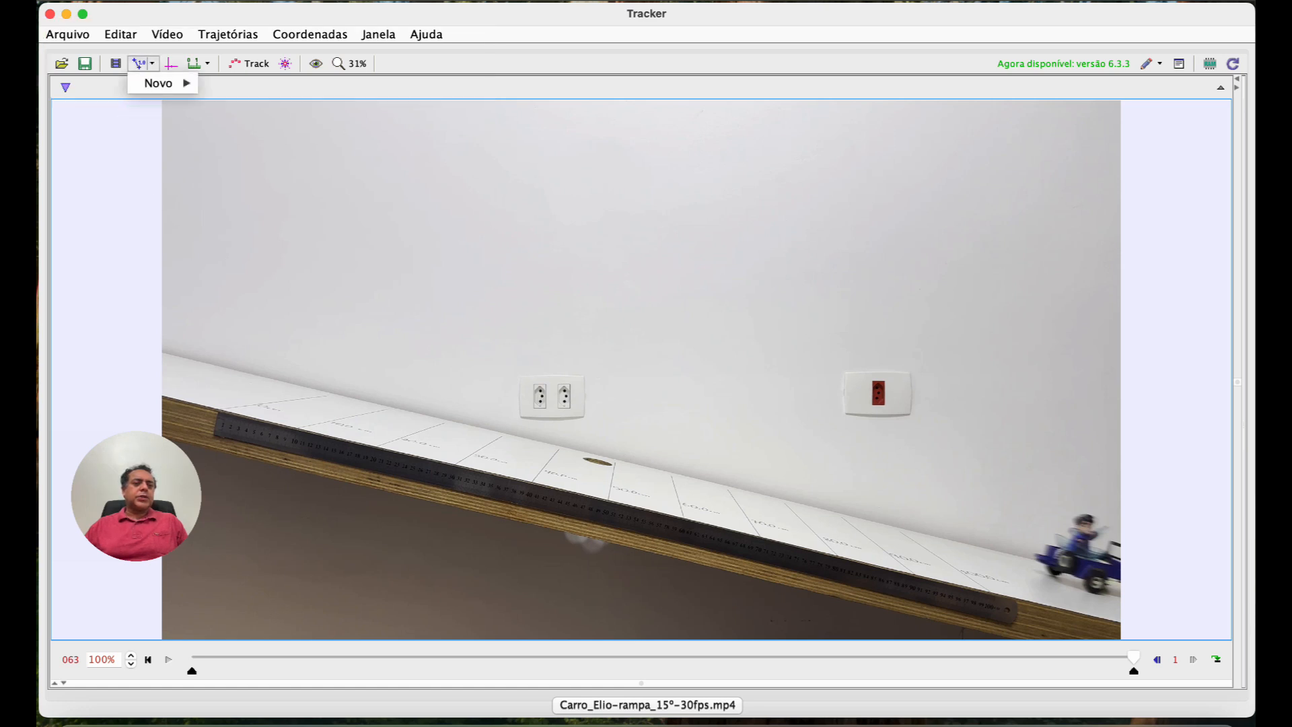
mouse_move(158, 82)
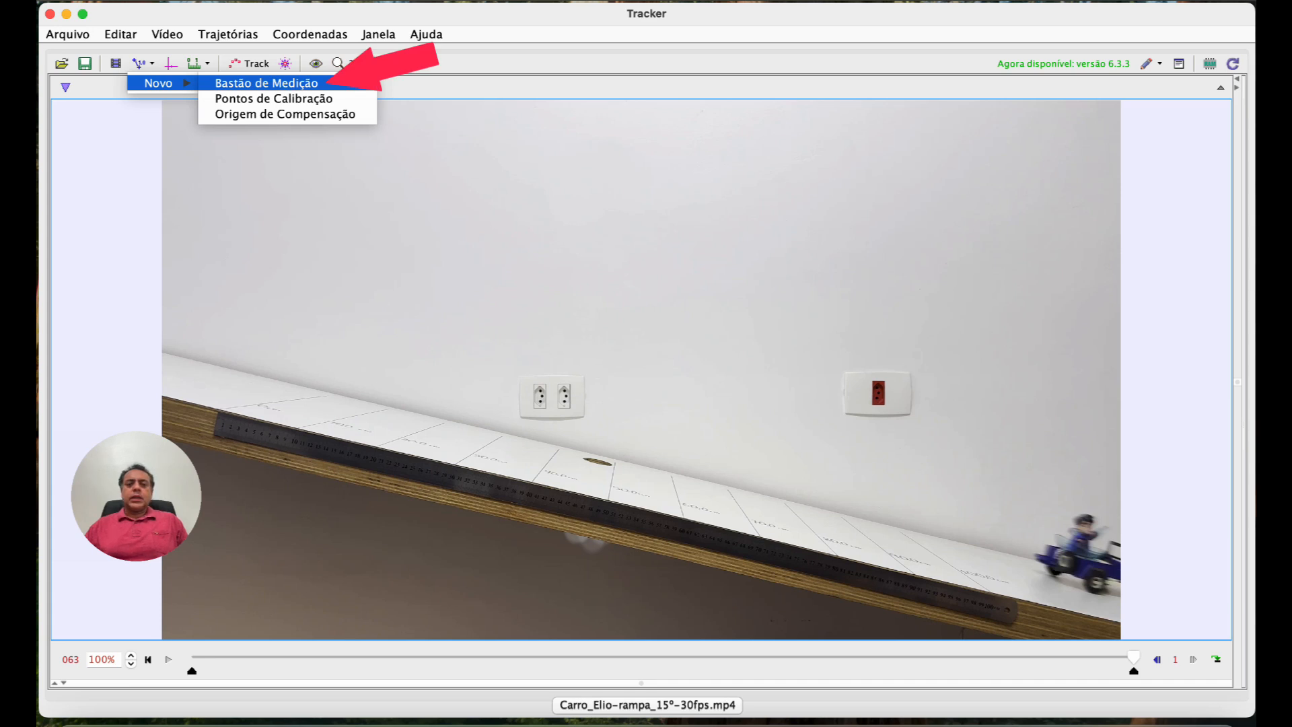
click(266, 83)
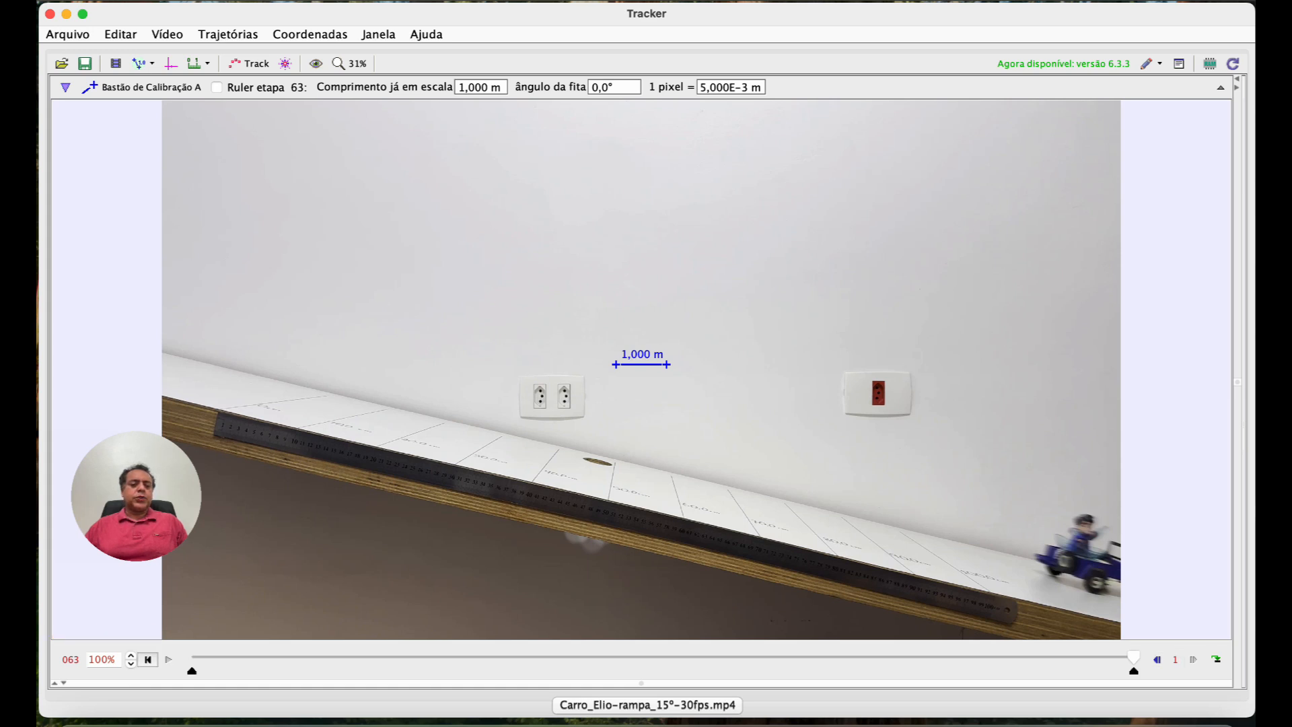
click(147, 660)
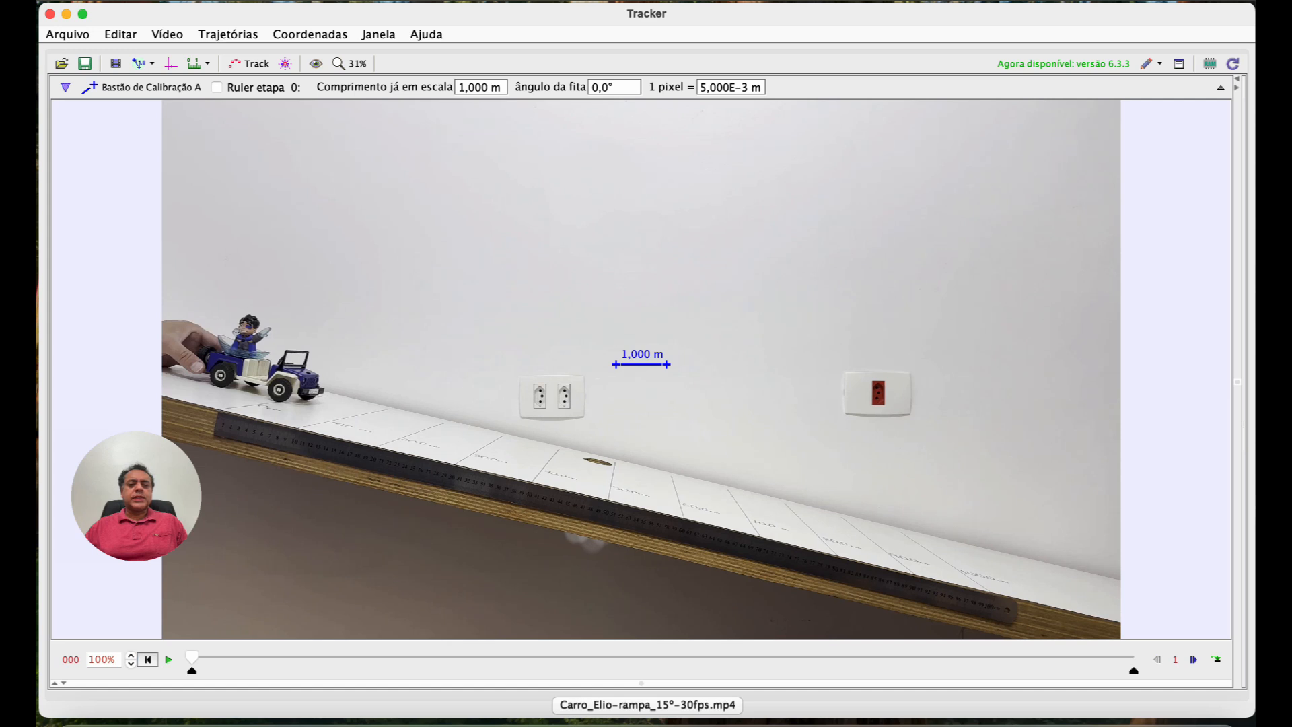
- Stretch the 1,000 m calibration stick along the ramp from the 0 cm mark at the front wheel to the marked line near the lower end
drag(615, 364, 272, 400)
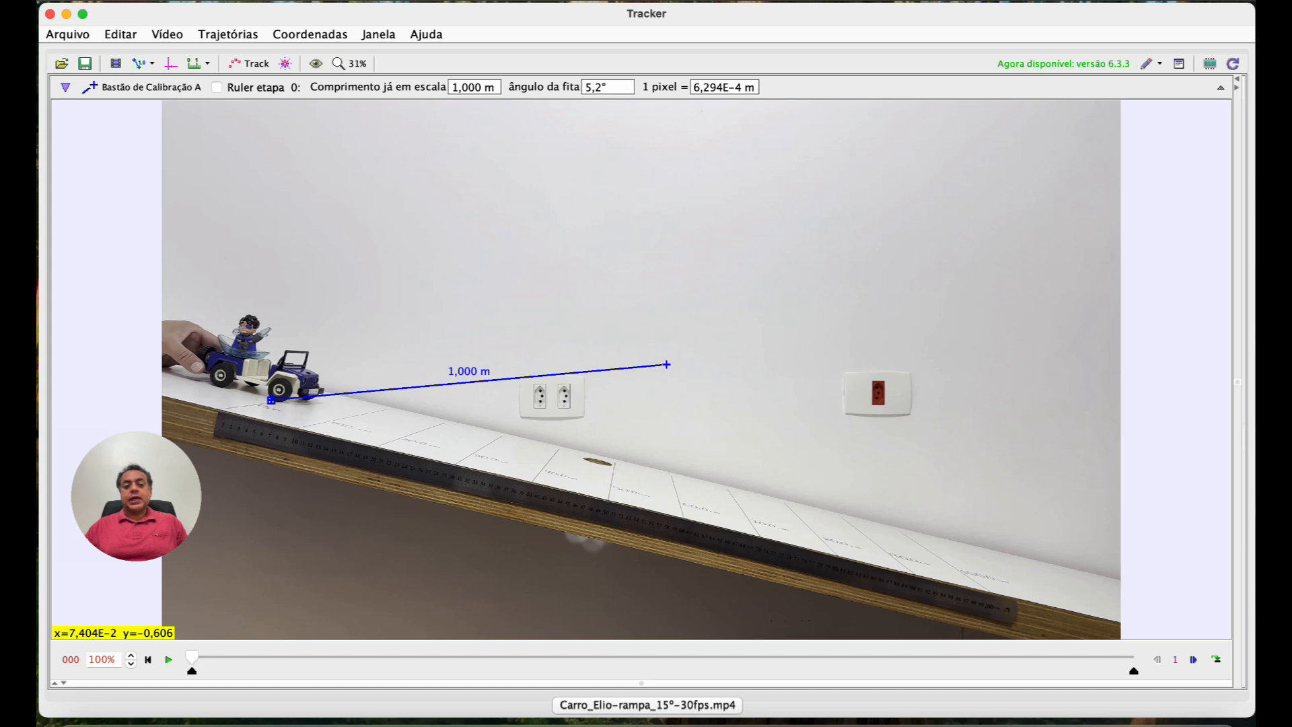
click(862, 612)
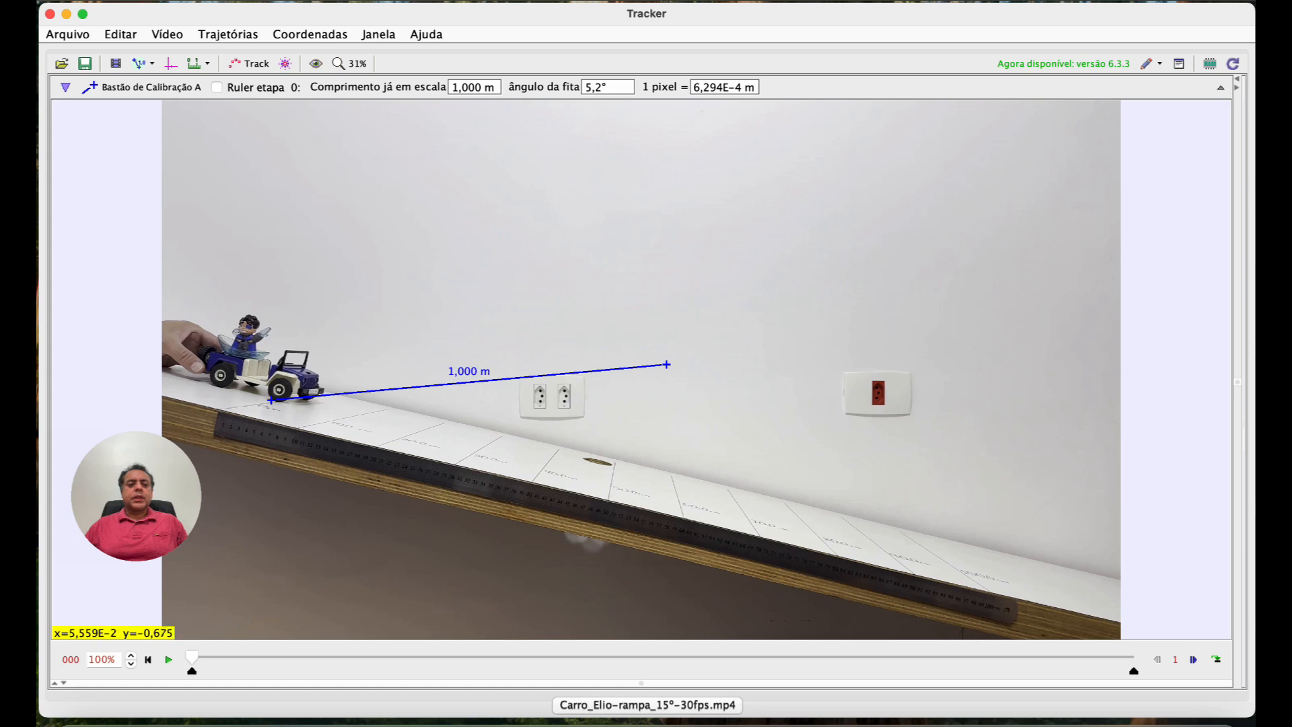
drag(270, 401, 271, 402)
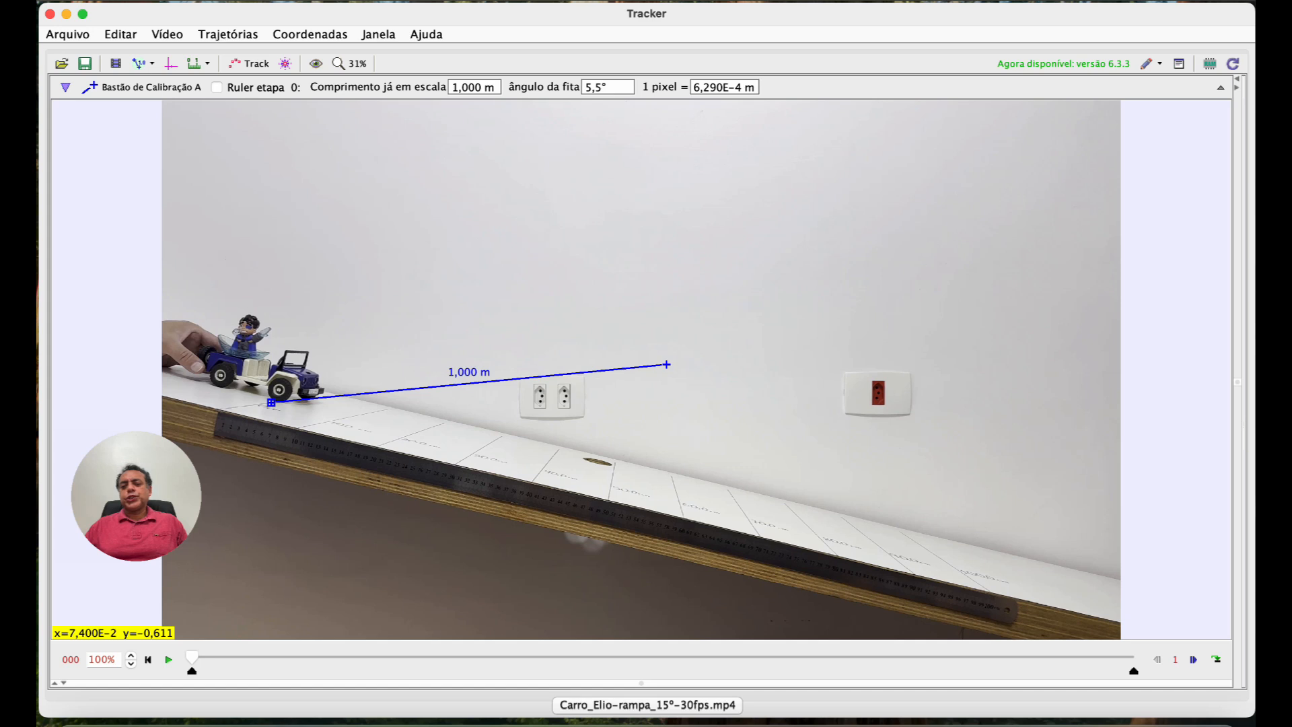
drag(666, 364, 953, 563)
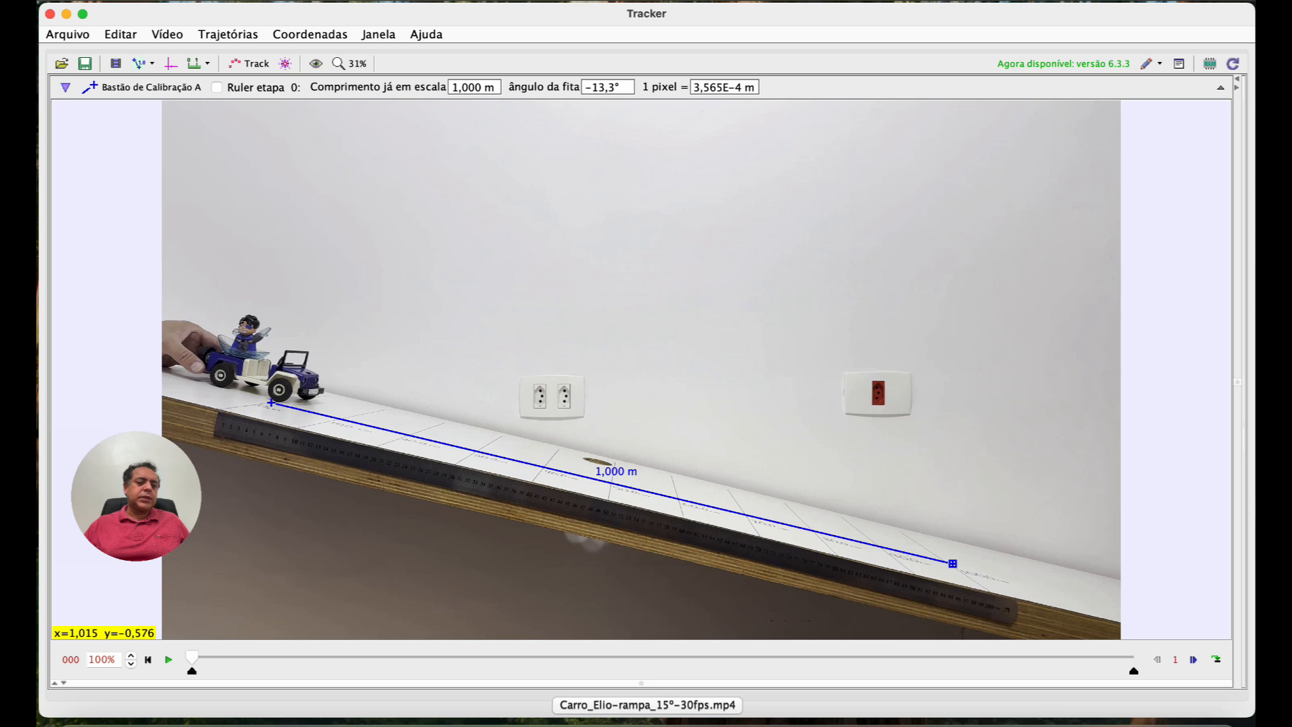
- Try the calibration stick's start on the ruler's upper end, return it to the ramp's 0 cm mark, and fine-tune the lower end
drag(270, 403, 213, 421)
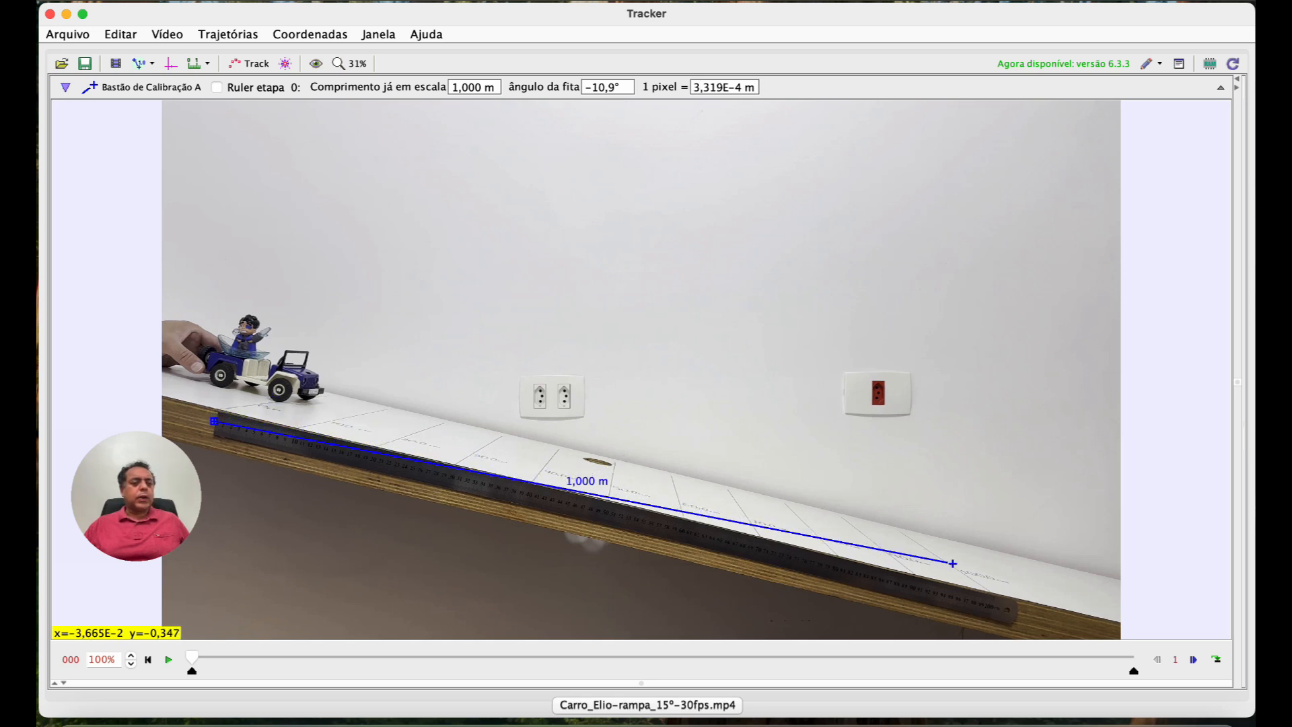
mouse_move(952, 563)
mouse_down()
mouse_move(1009, 617)
mouse_move(958, 567)
mouse_up()
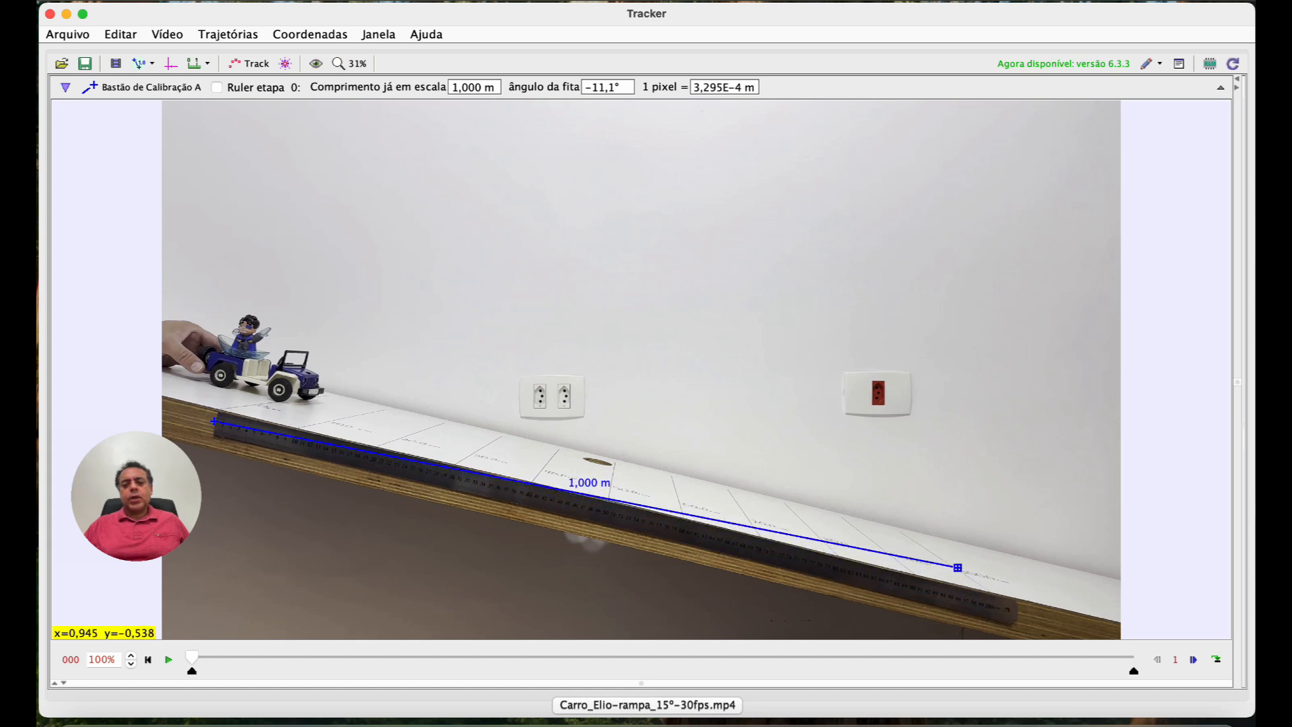
drag(214, 421, 274, 402)
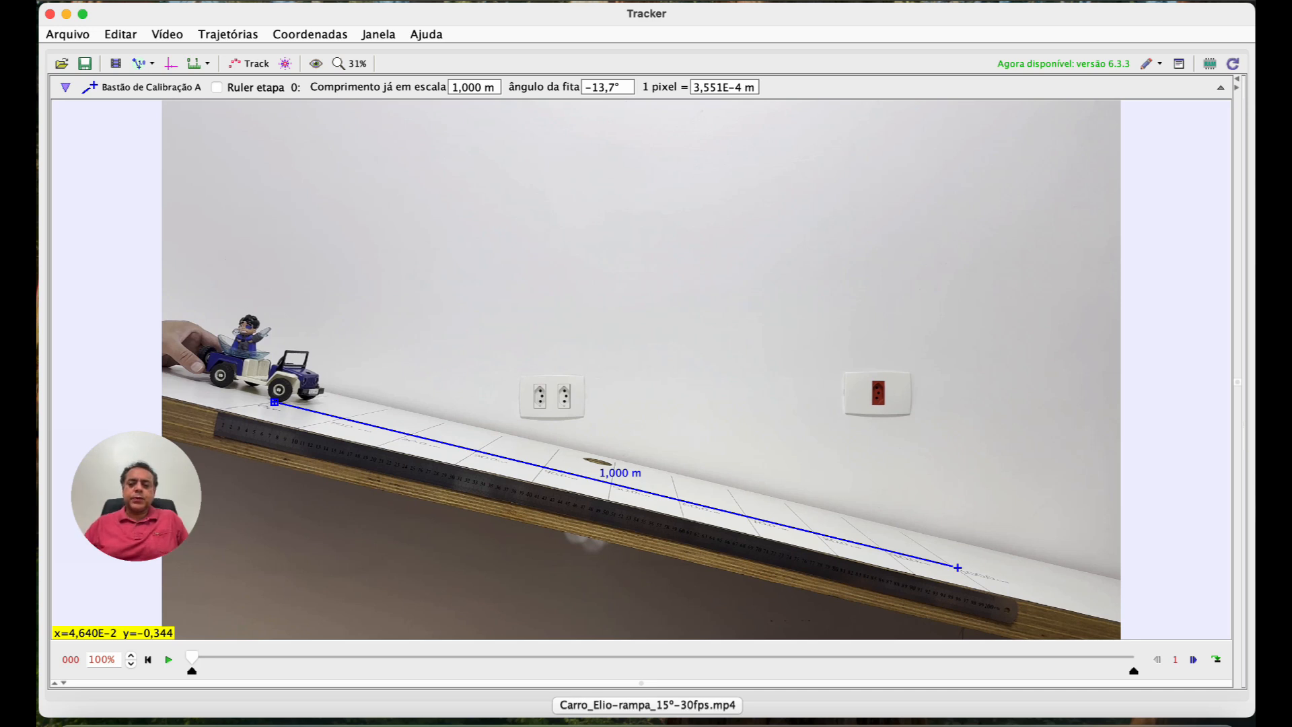
drag(958, 567, 959, 569)
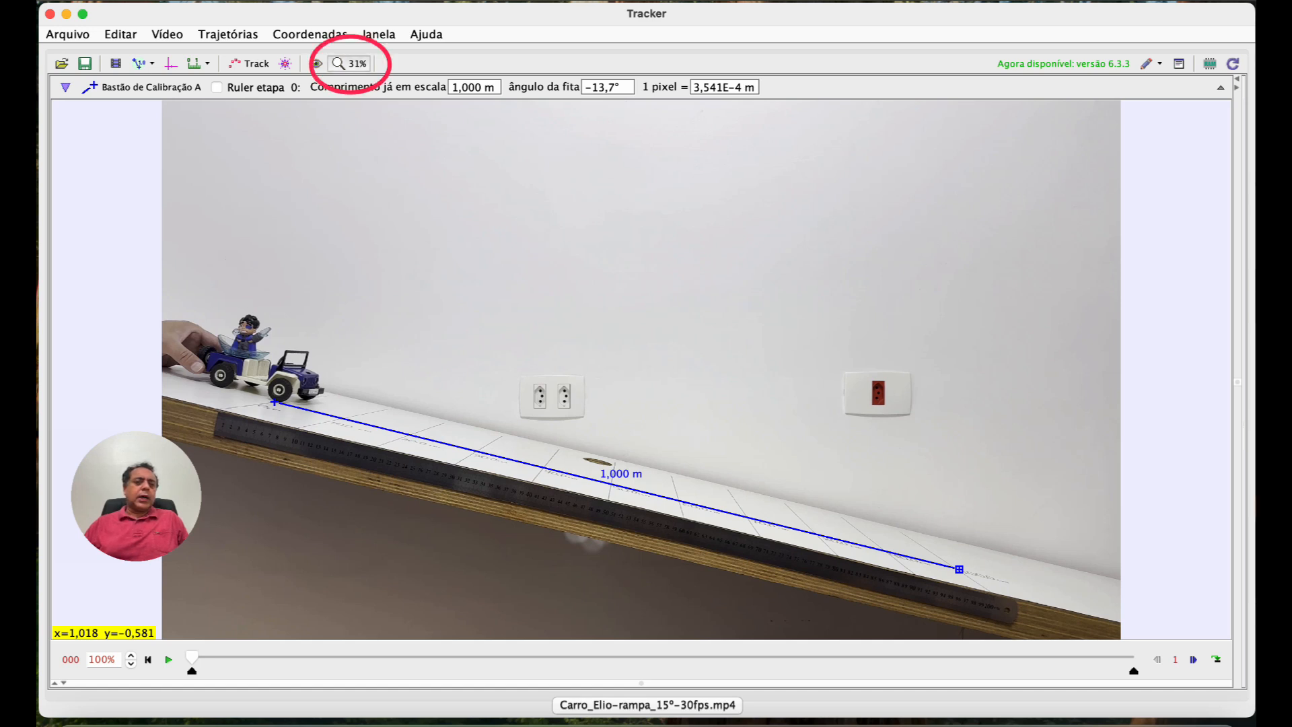
- Align the calibration stick's start point precisely with the 0 cm line beneath the car's front wheel
click(349, 64)
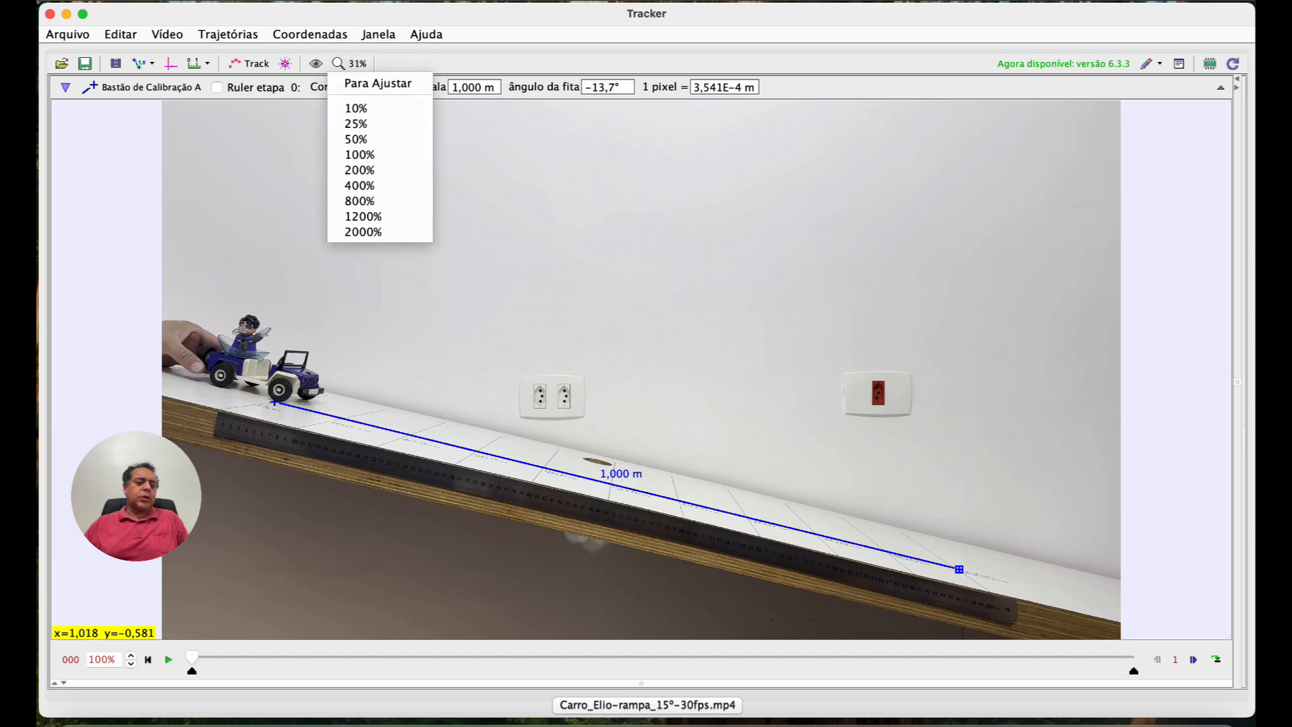
click(289, 282)
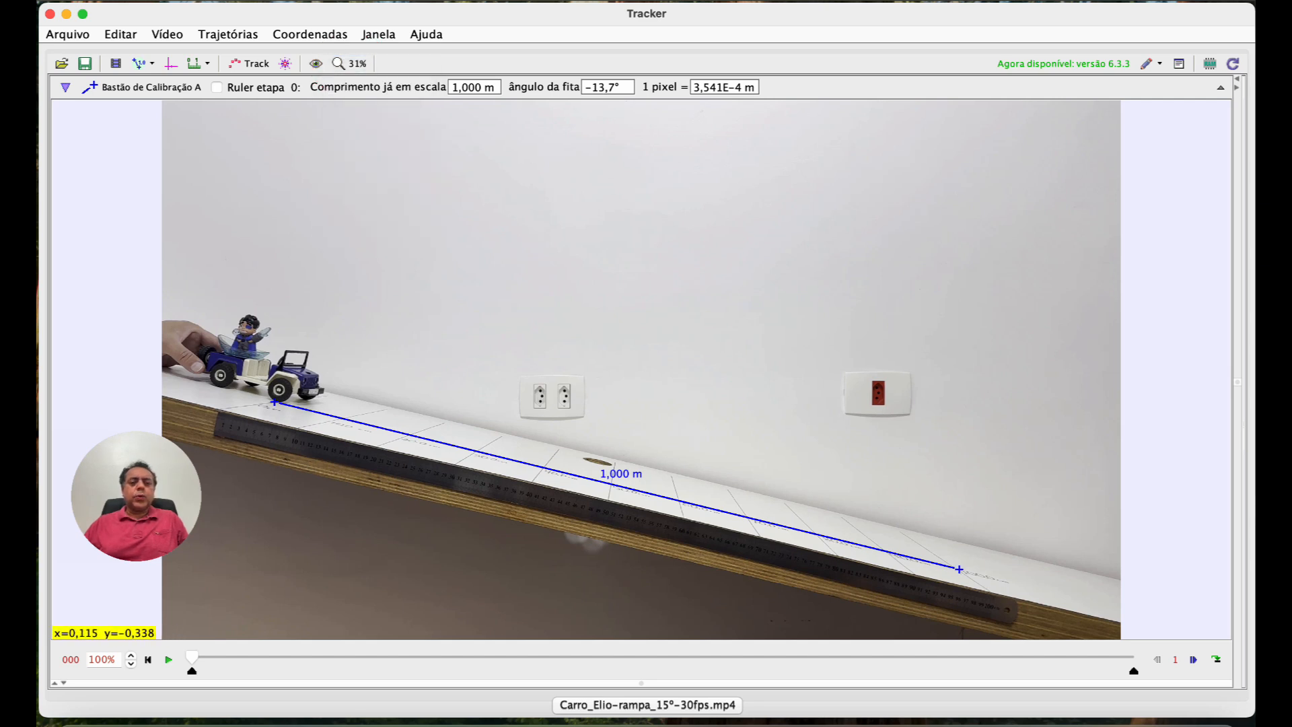
scroll(673, 611, down, 2)
scroll(681, 605, up, 2)
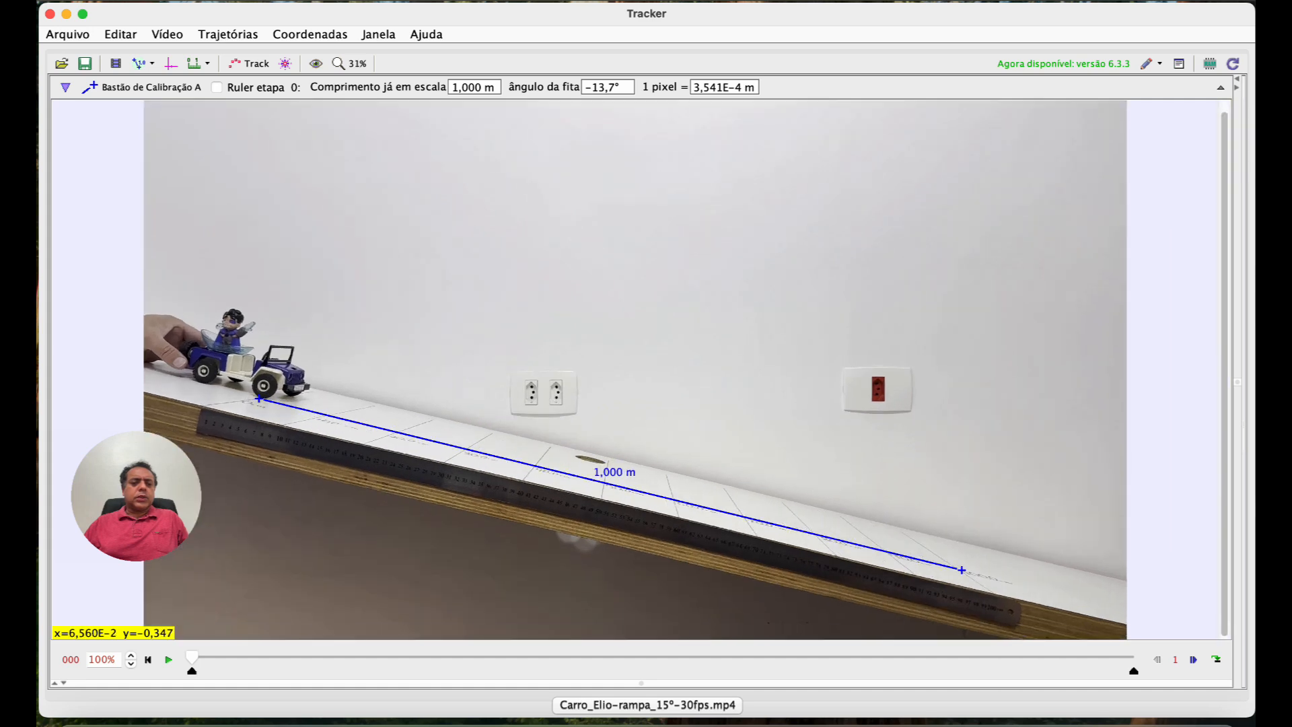
scroll(640, 369, up, 1)
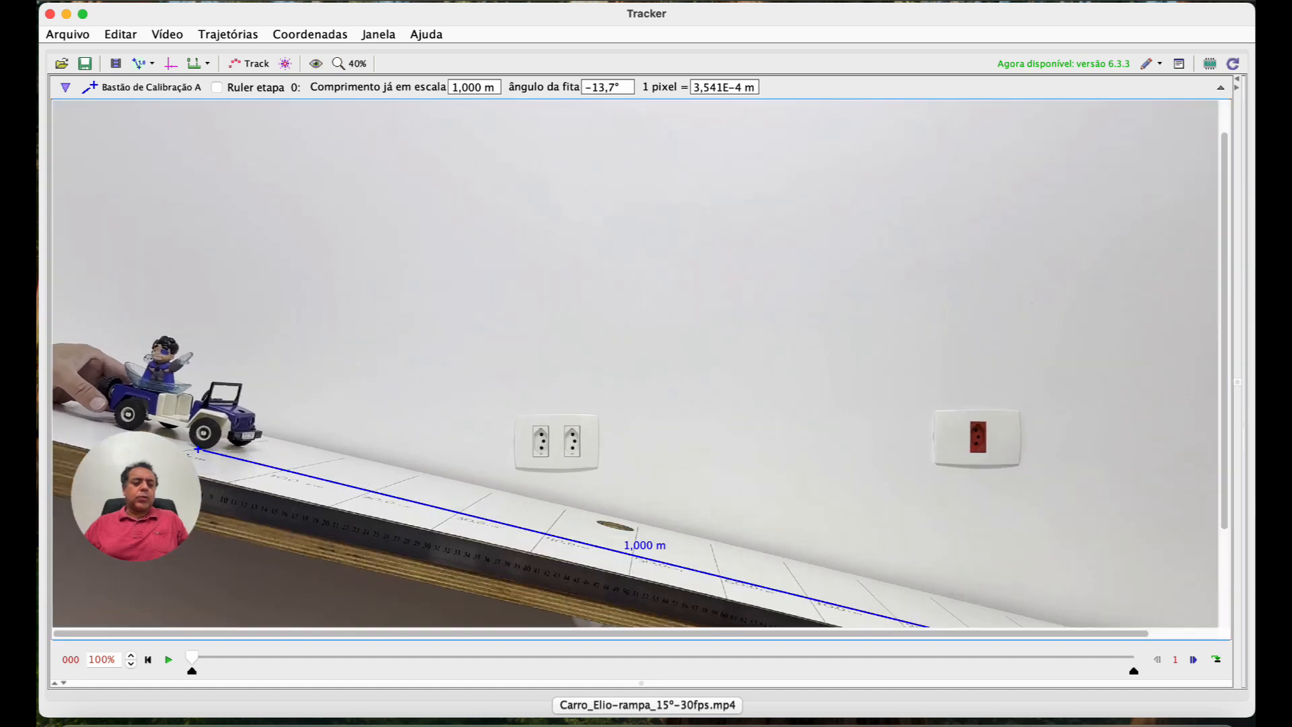
scroll(222, 427, up, 4)
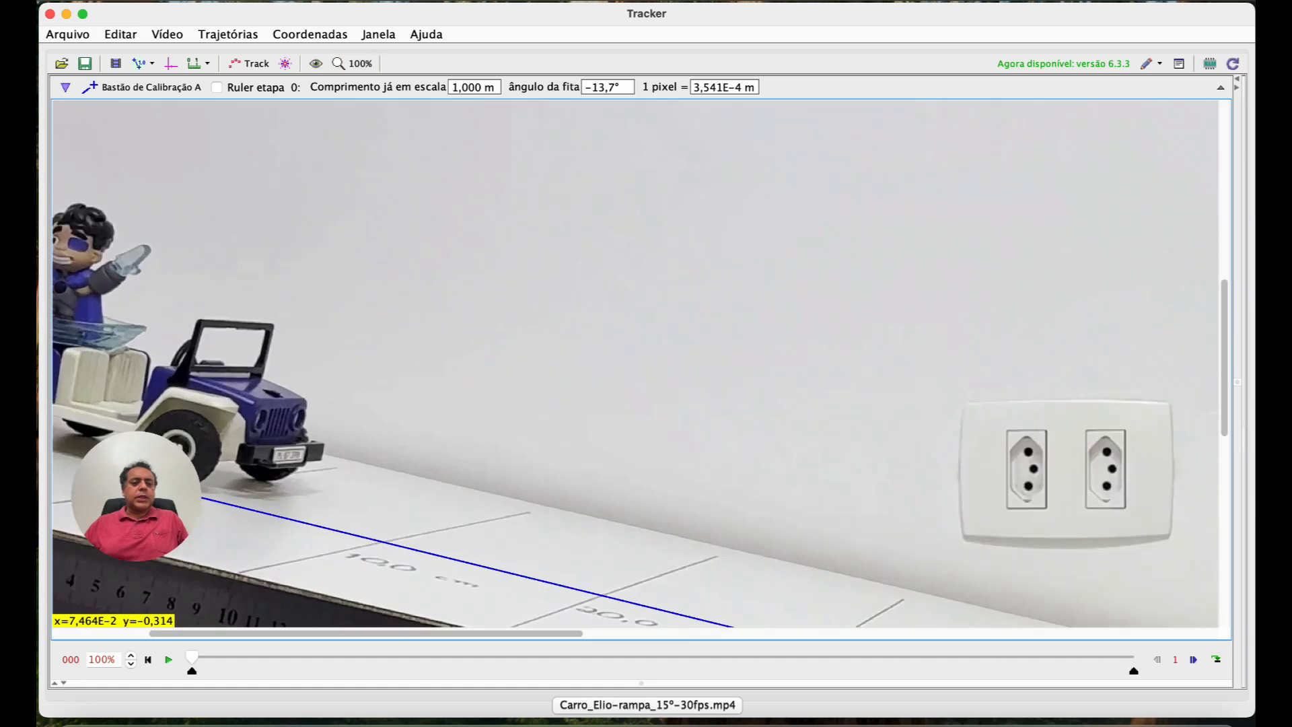
scroll(635, 363, left, 5)
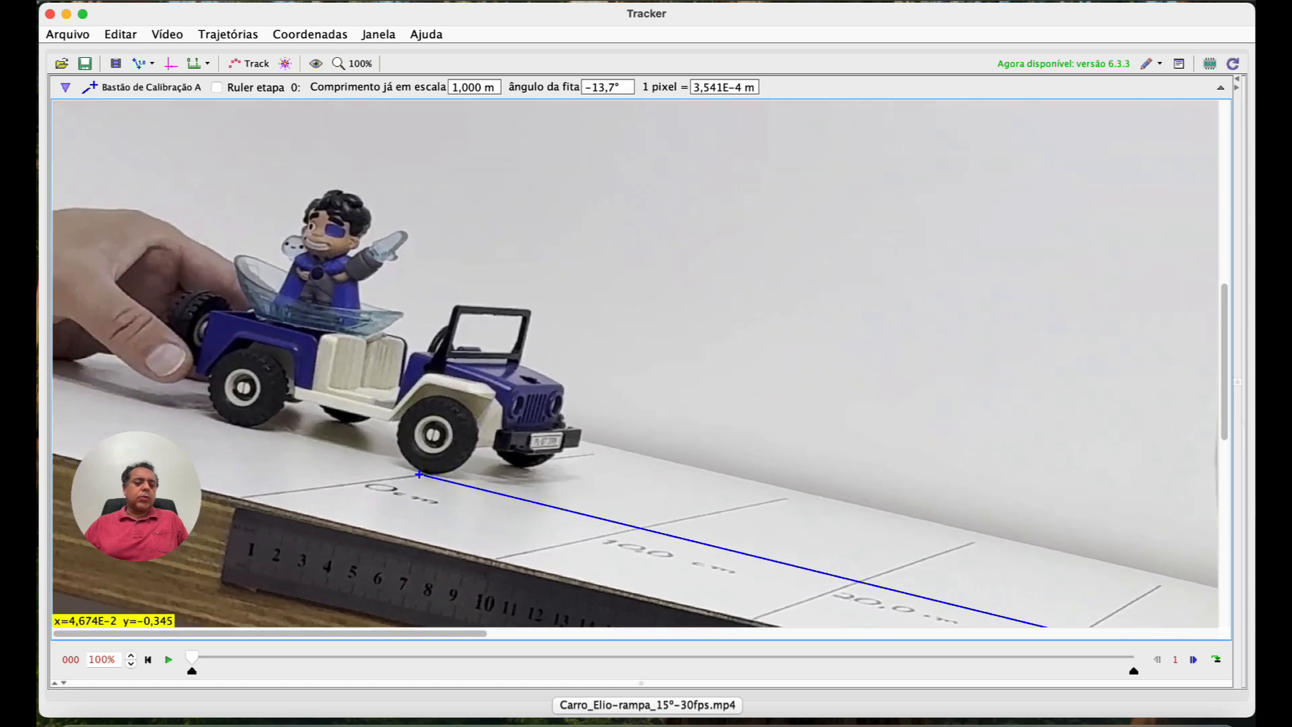
scroll(635, 364, down, 1)
scroll(400, 470, down, 1)
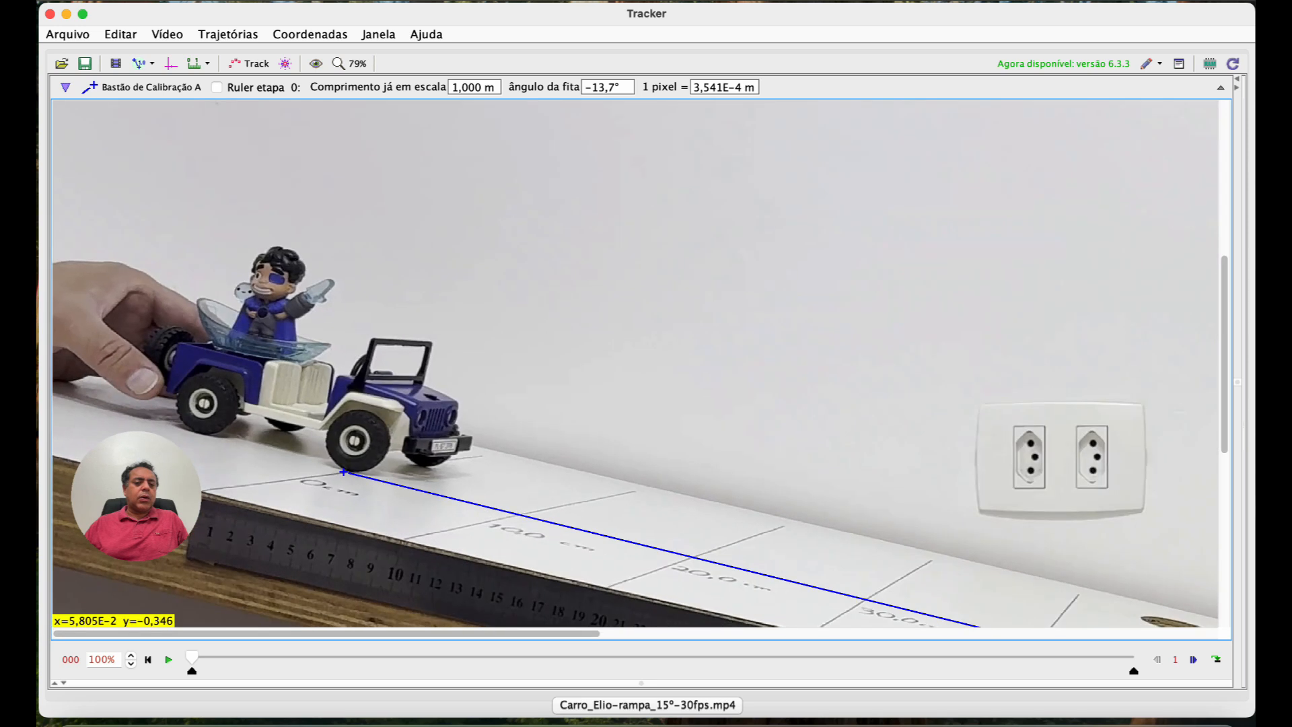
scroll(401, 470, up, 4)
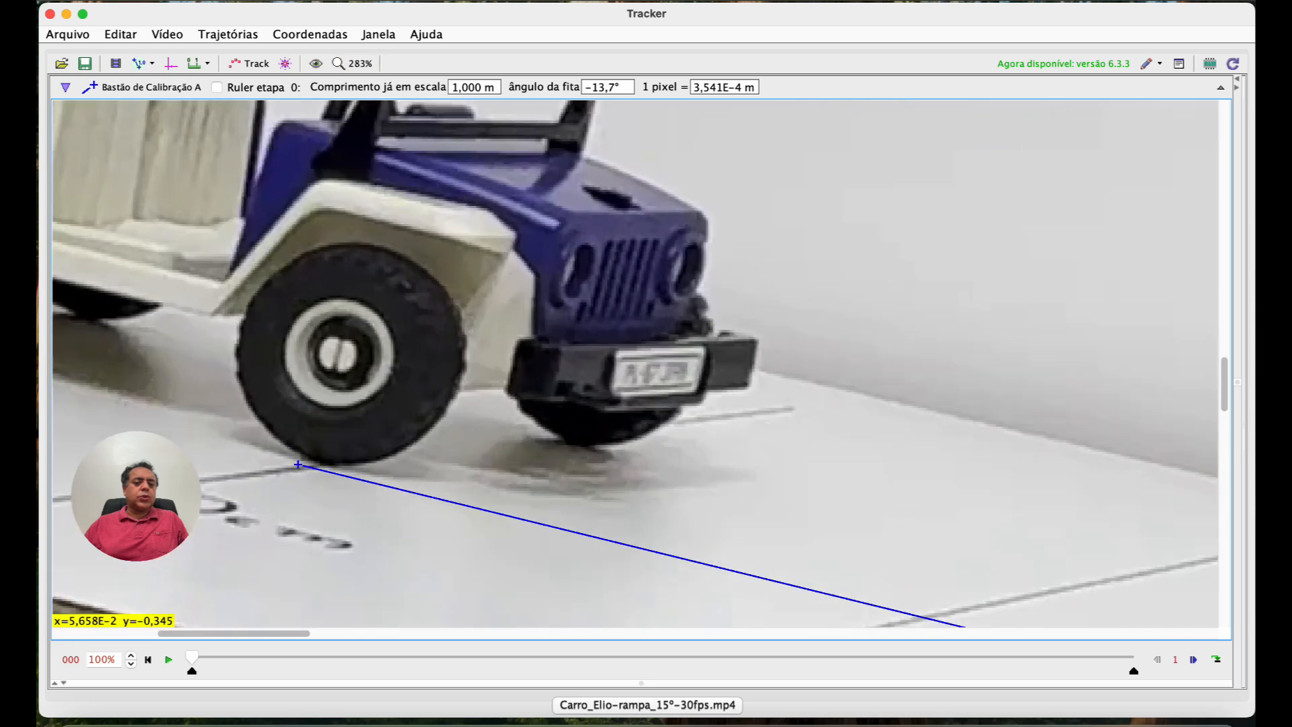
scroll(404, 465, up, 3)
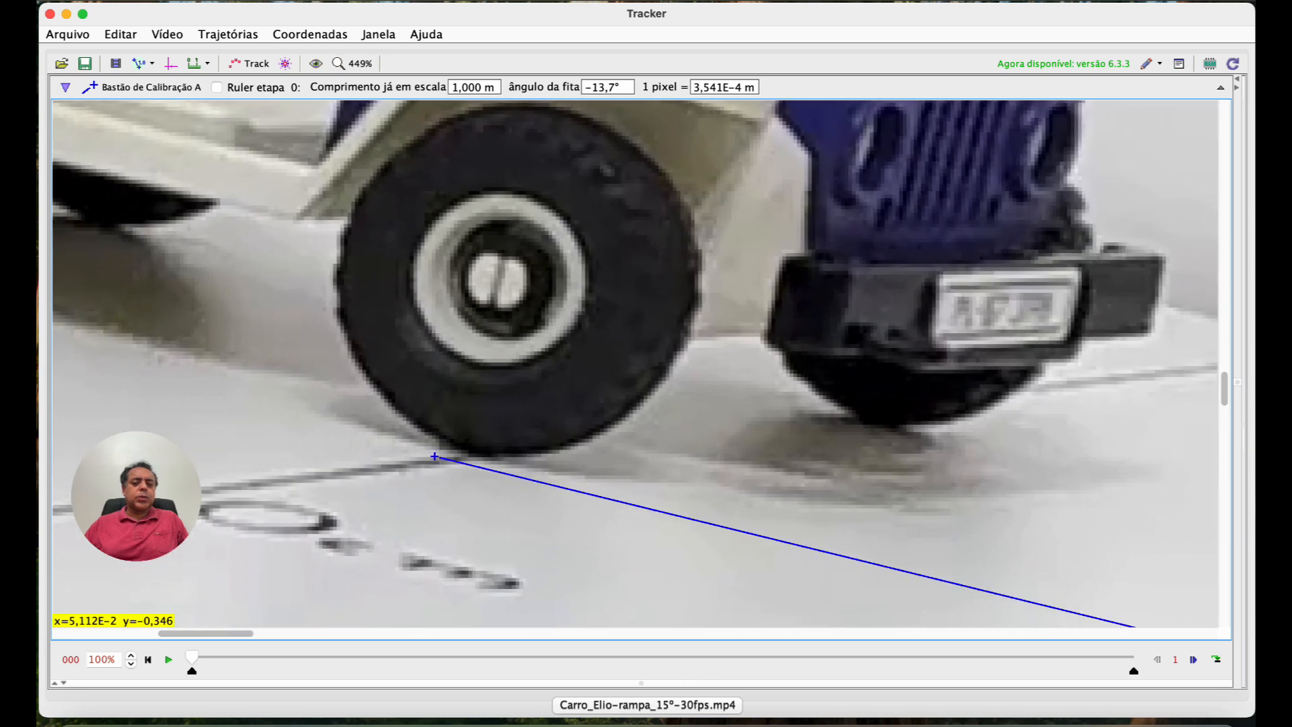
drag(435, 457, 459, 459)
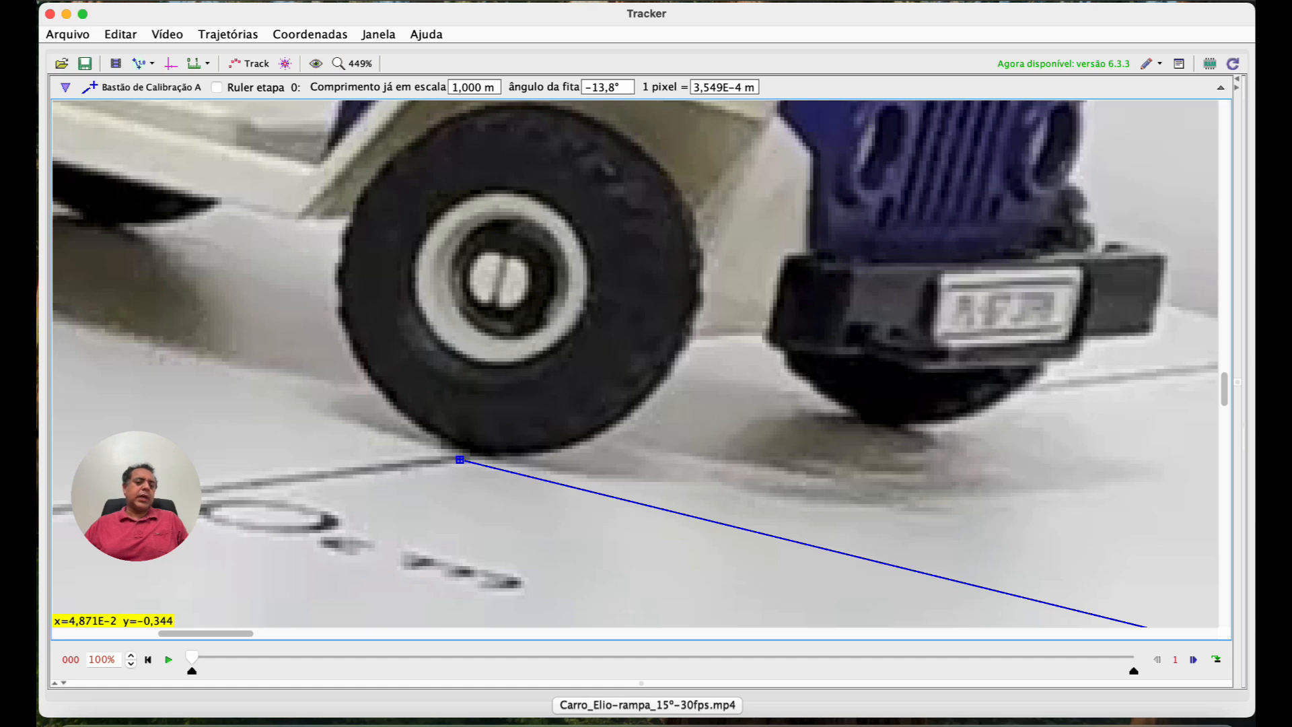
drag(460, 460, 456, 458)
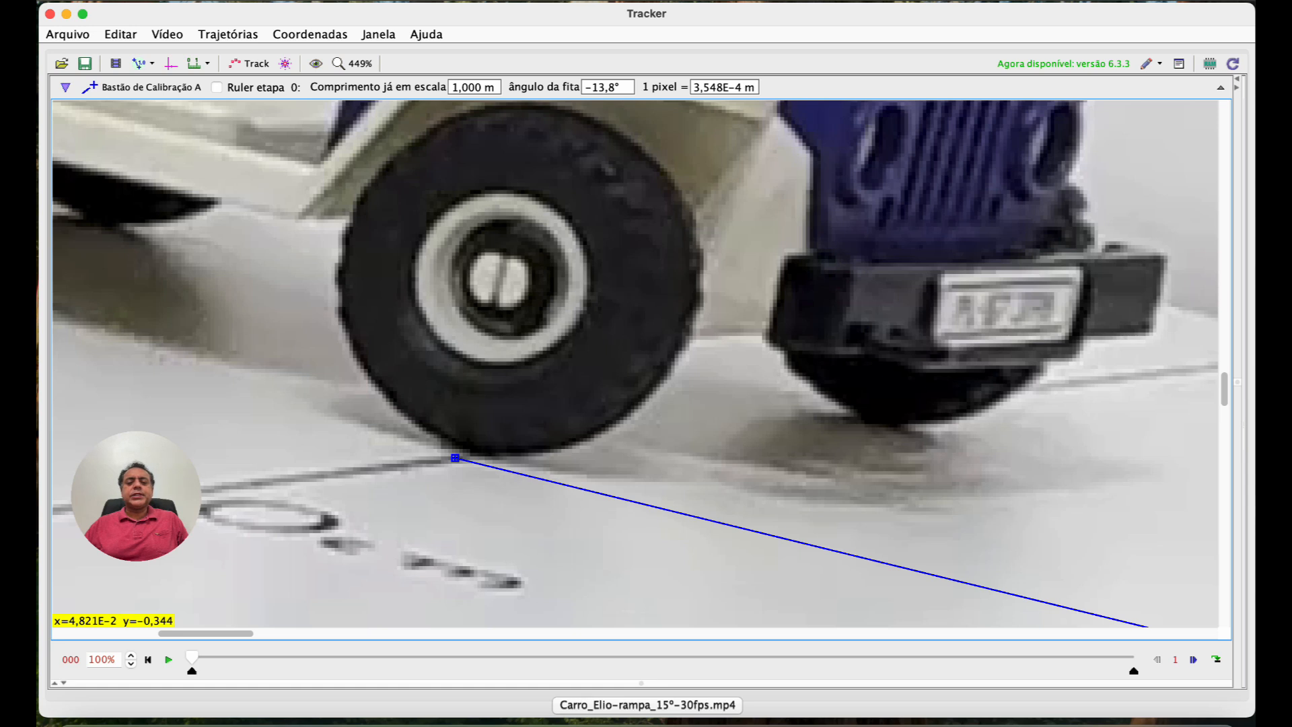
- Align the calibration stick's lower end precisely with the 100 cm line on the ramp
scroll(635, 363, down, 5)
scroll(634, 363, right, 10)
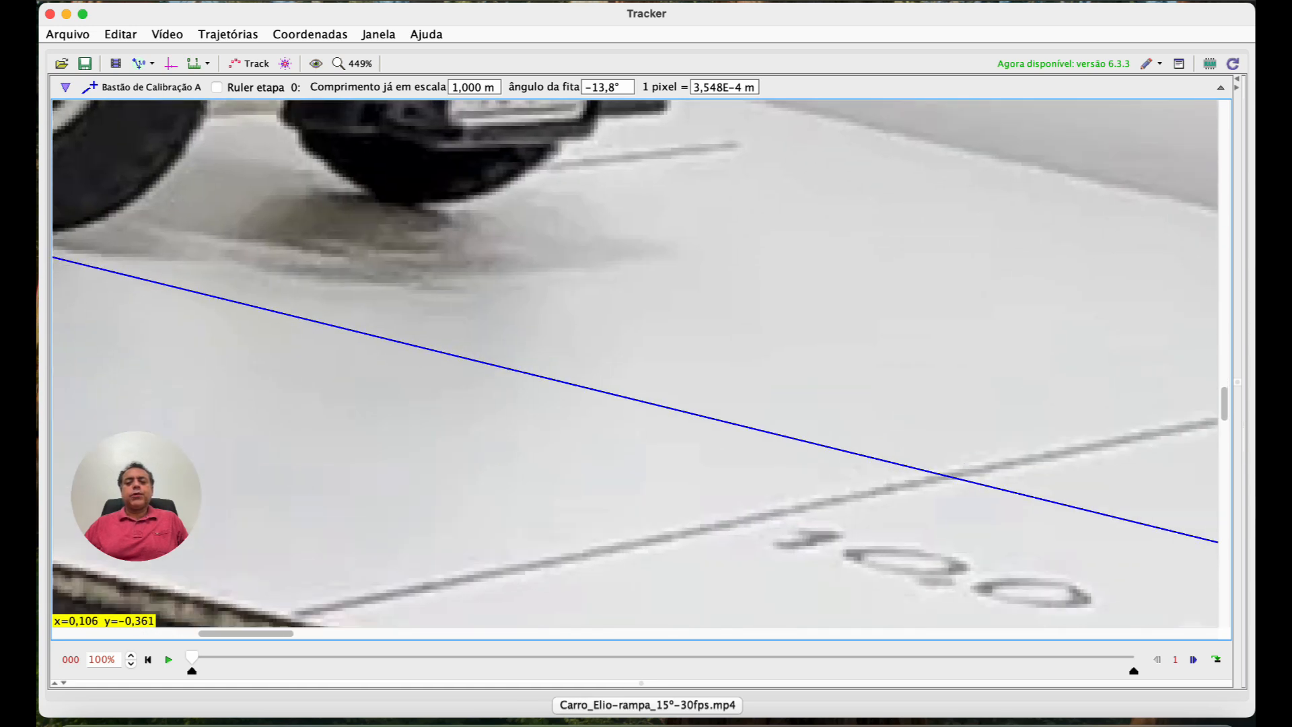
scroll(635, 364, down, 5)
scroll(634, 364, right, 10)
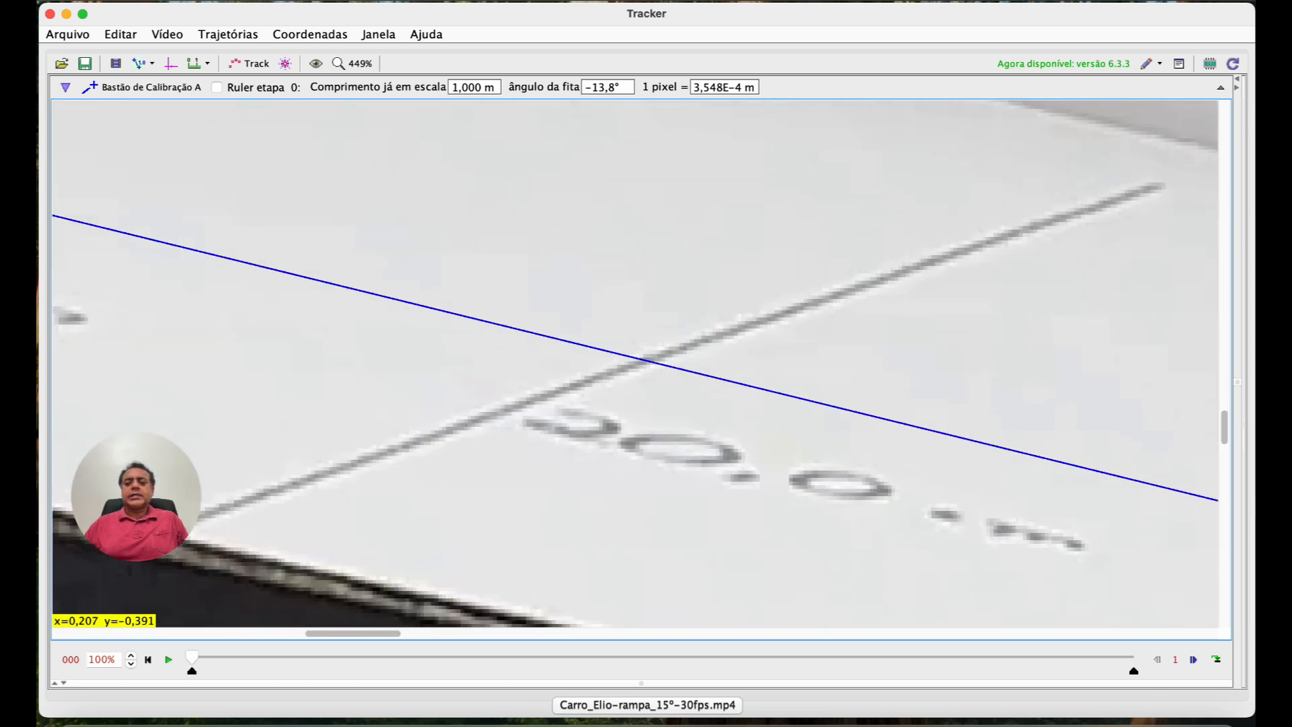
scroll(634, 363, down, 5)
scroll(634, 363, right, 10)
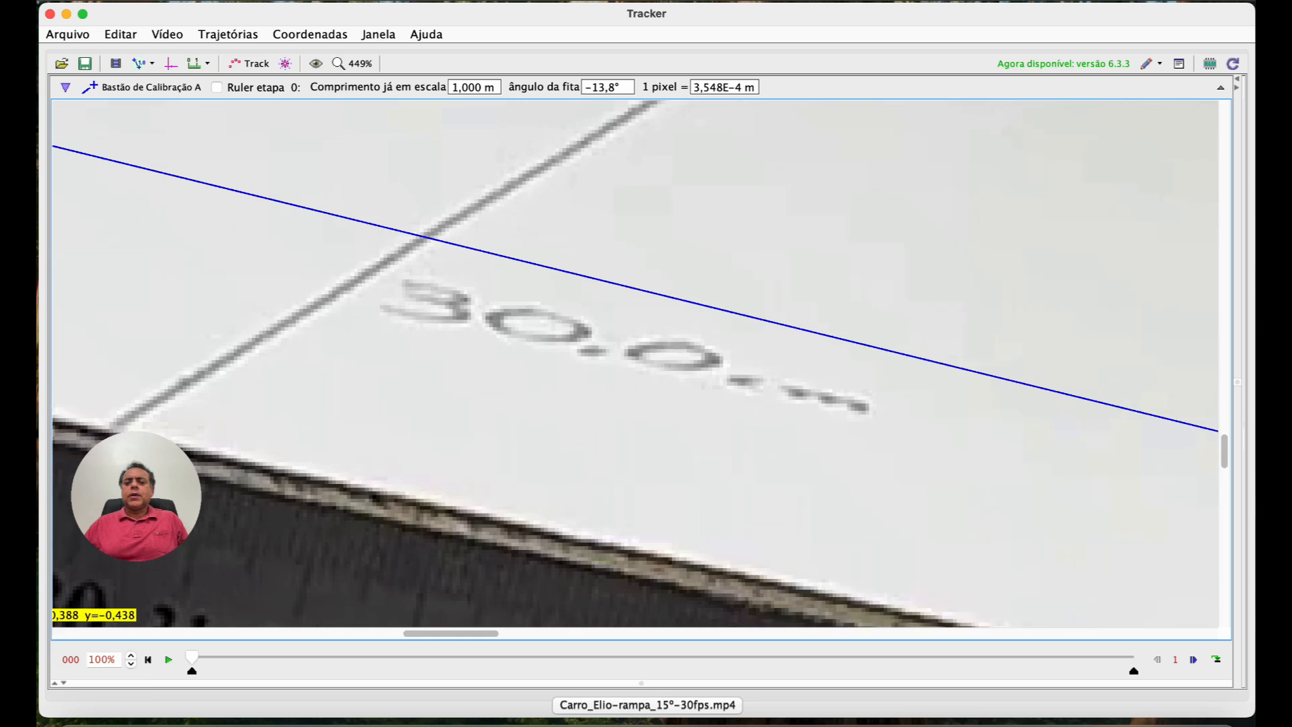
scroll(634, 363, right, 10)
scroll(634, 364, down, 2)
scroll(635, 363, right, 10)
scroll(634, 363, down, 2)
scroll(634, 363, down, 2)
scroll(635, 363, right, 15)
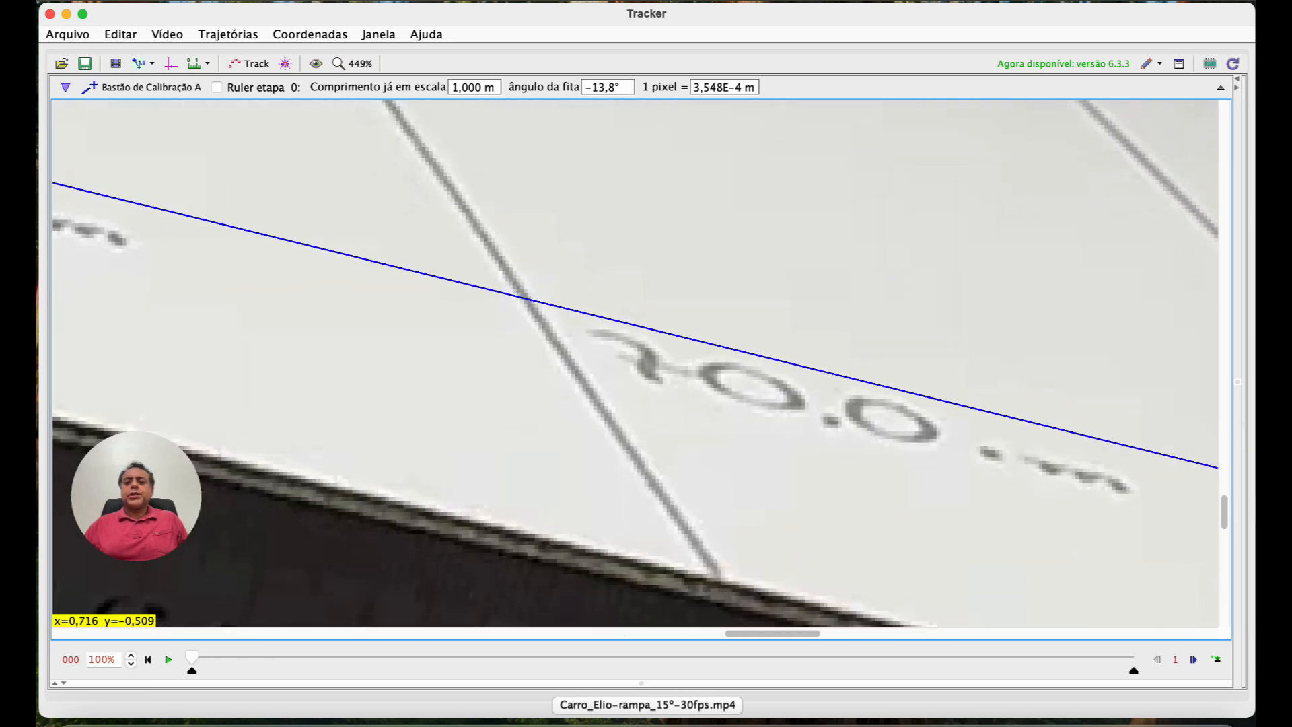
scroll(635, 363, right, 10)
scroll(634, 363, down, 2)
scroll(634, 363, right, 10)
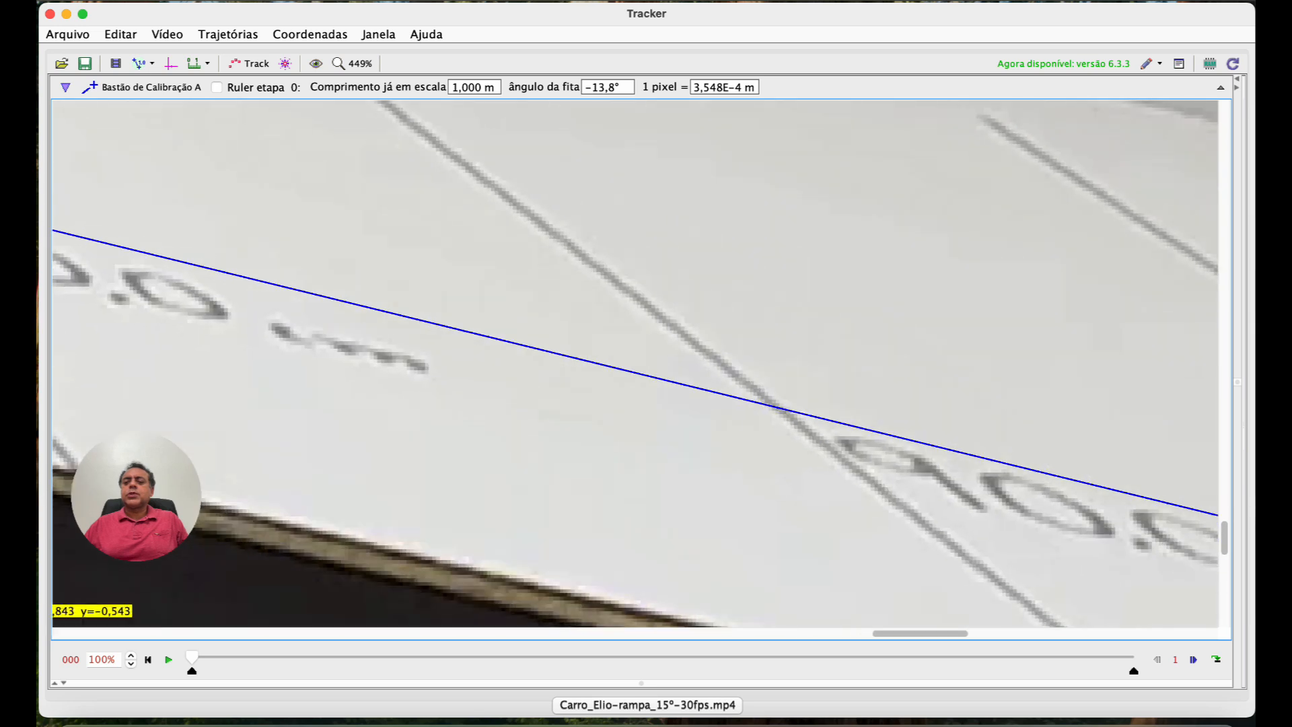
scroll(635, 364, right, 15)
scroll(635, 364, down, 2)
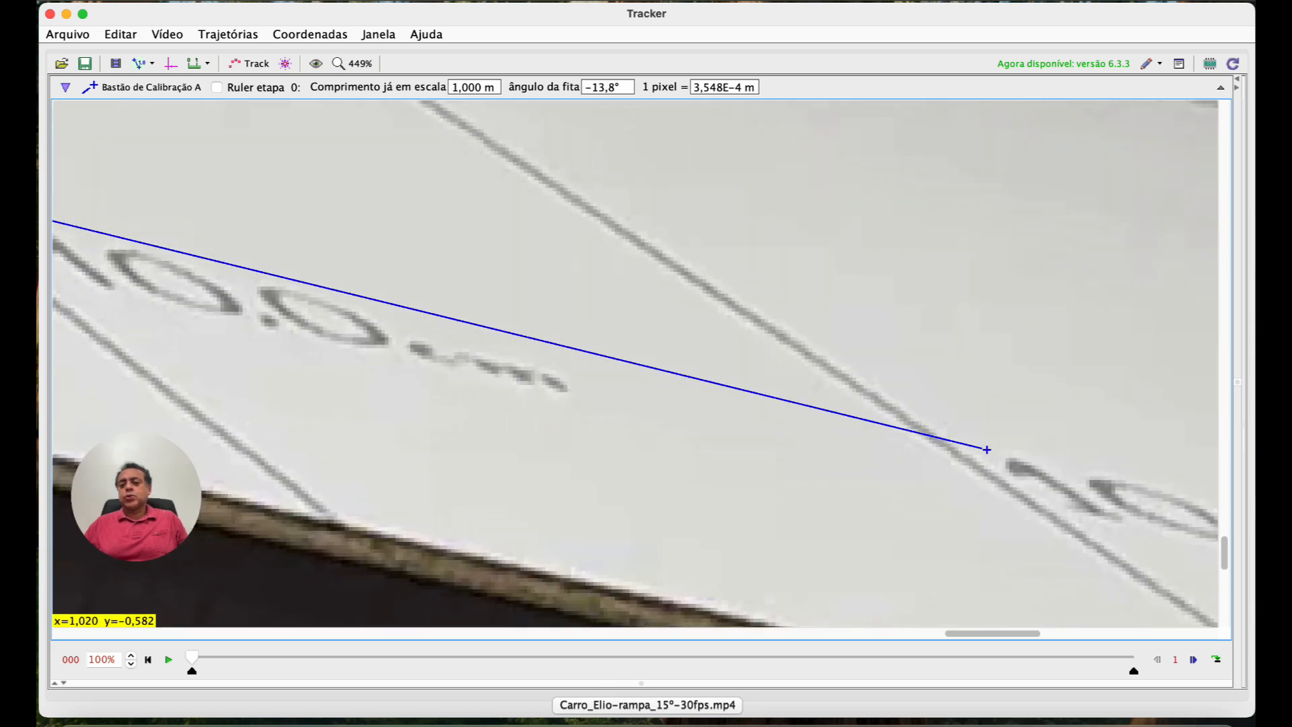
drag(987, 450, 900, 414)
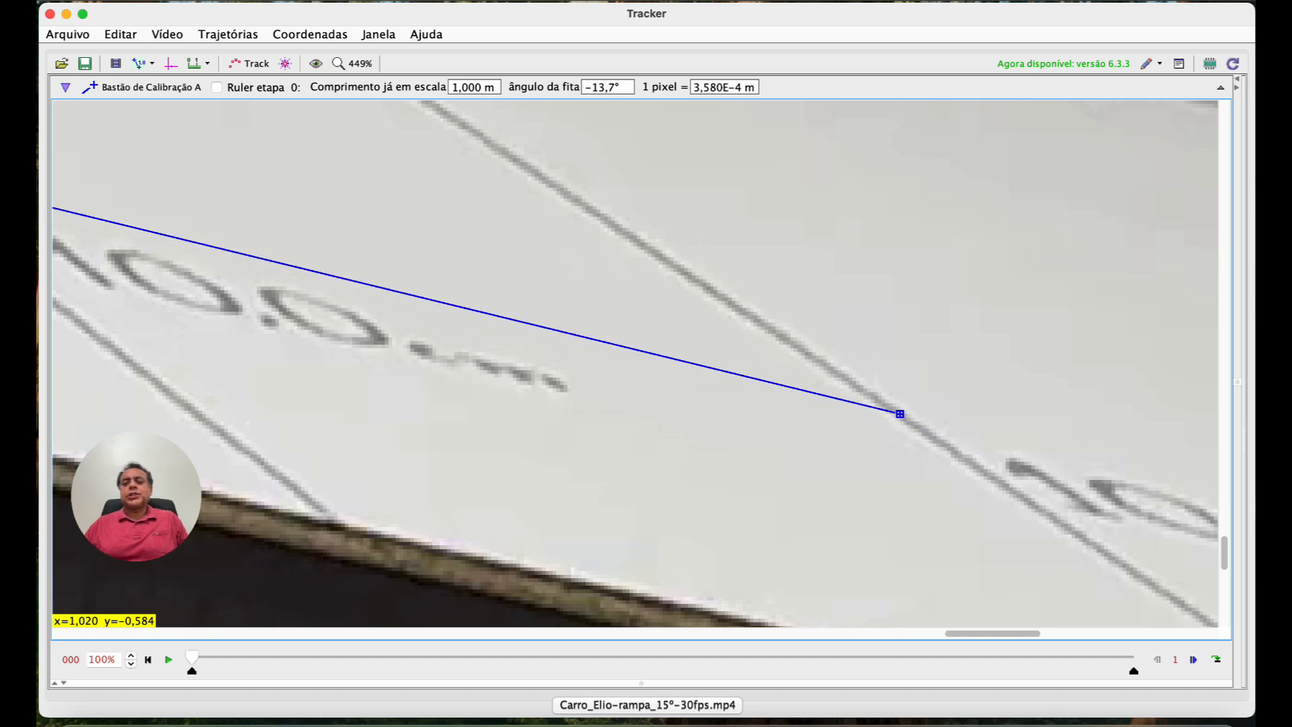
- Set the calibration stick's length to 100 cm and accept changing the length unit to centimetres
scroll(900, 414, down, 5)
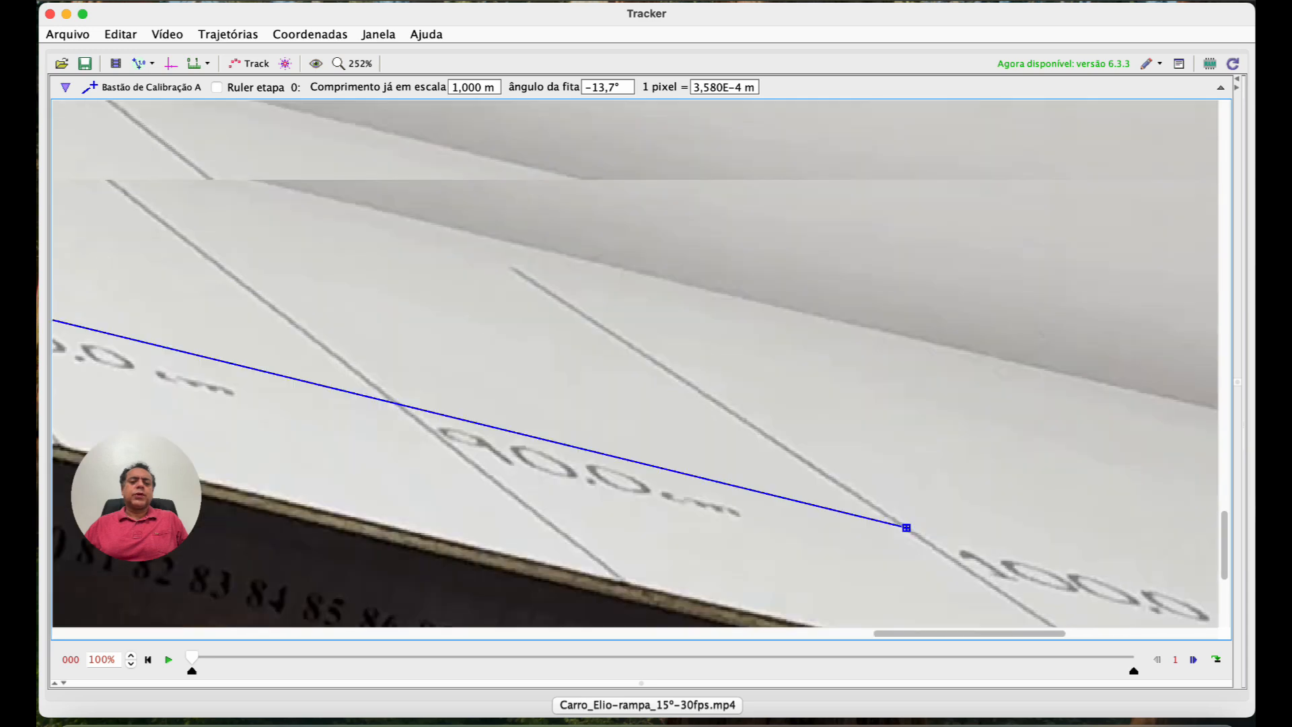
scroll(906, 527, down, 10)
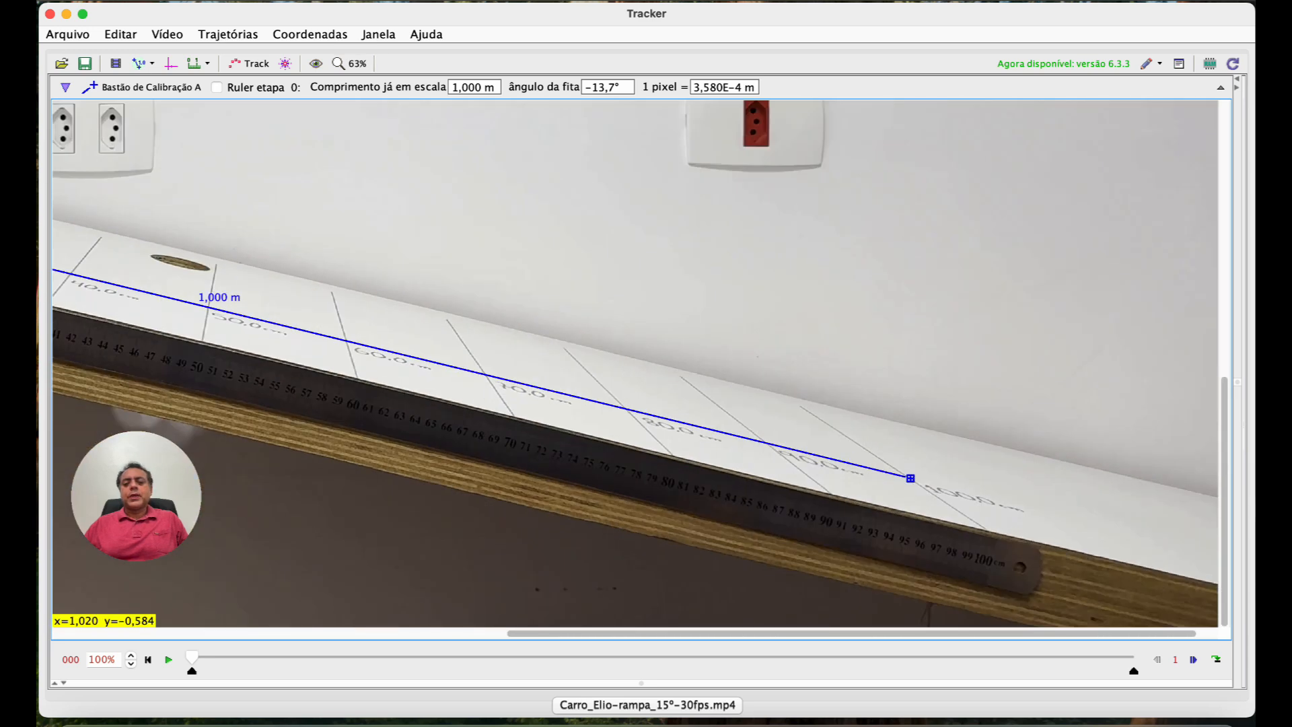
scroll(910, 478, down, 3)
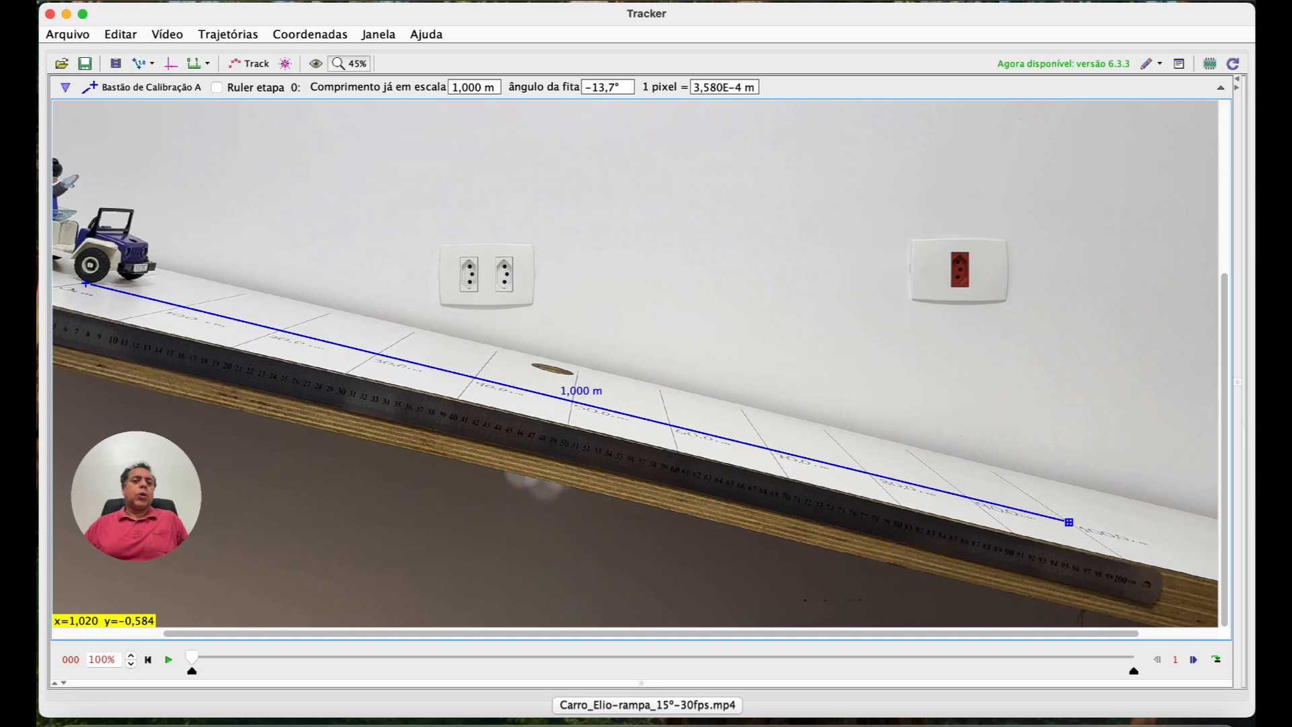
click(349, 64)
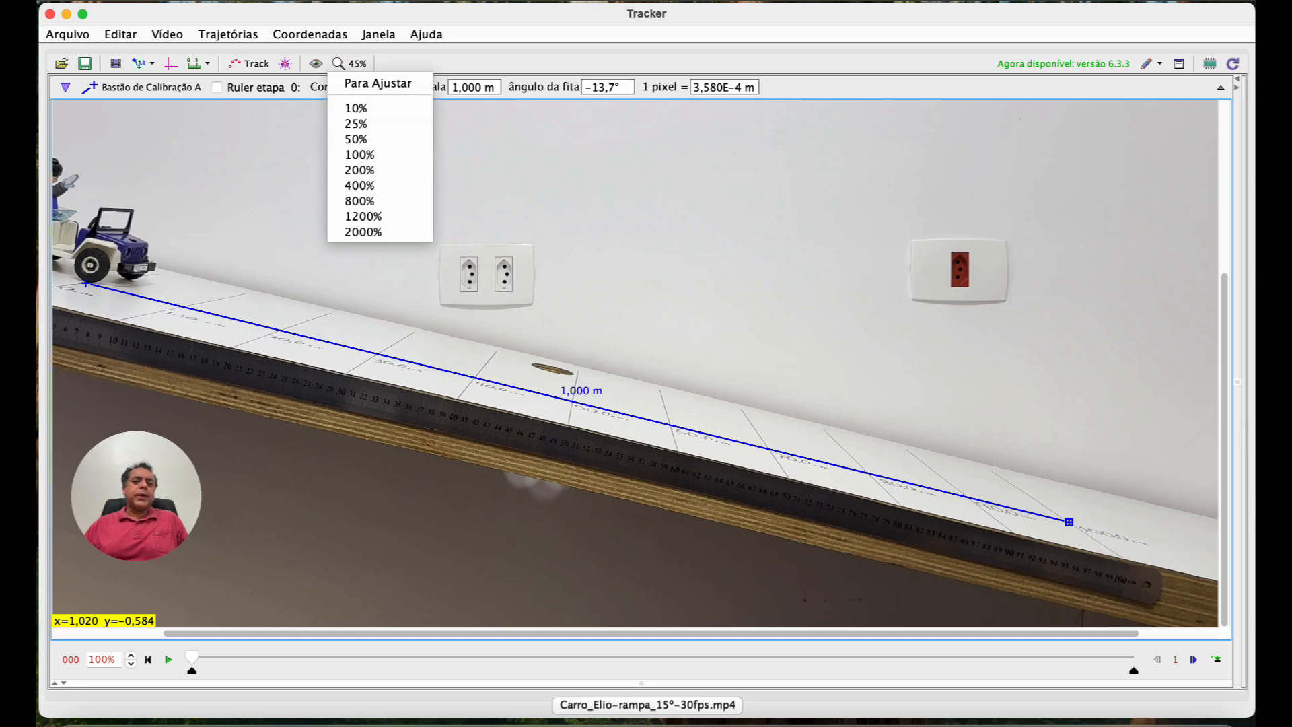
click(377, 83)
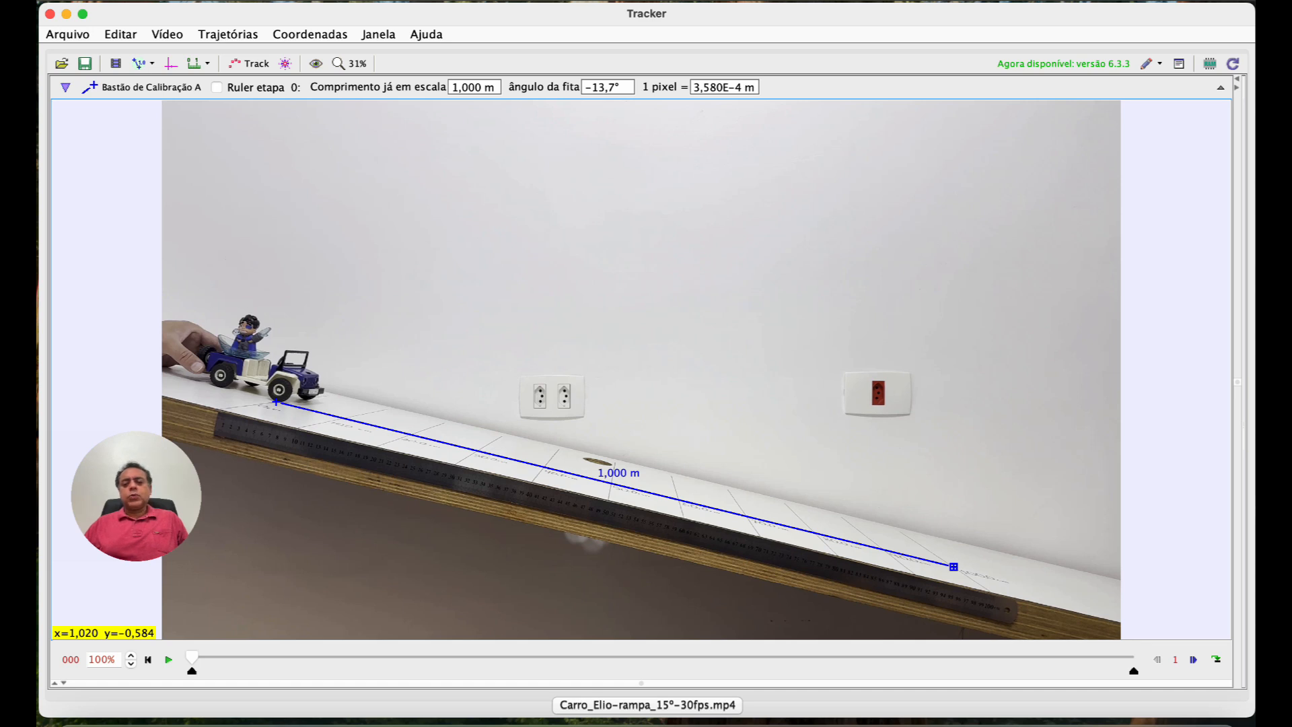
click(618, 469)
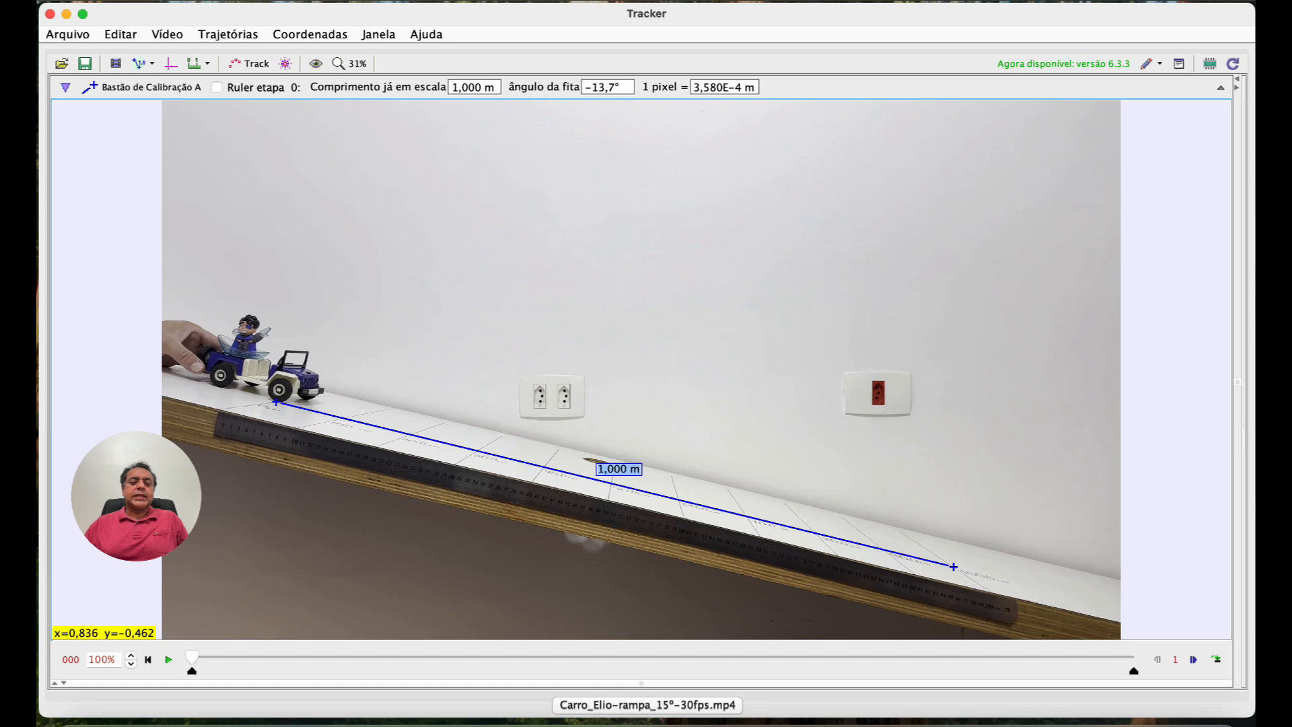
text(100 cm)
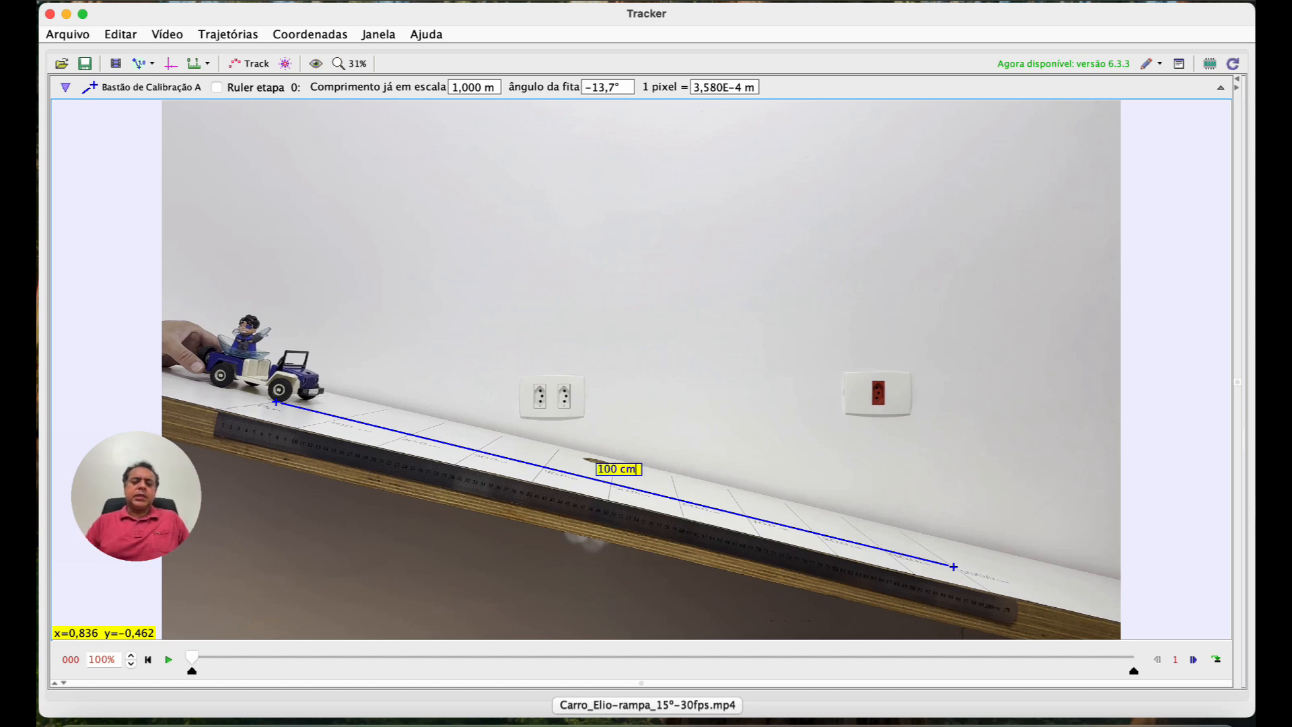
key(Return)
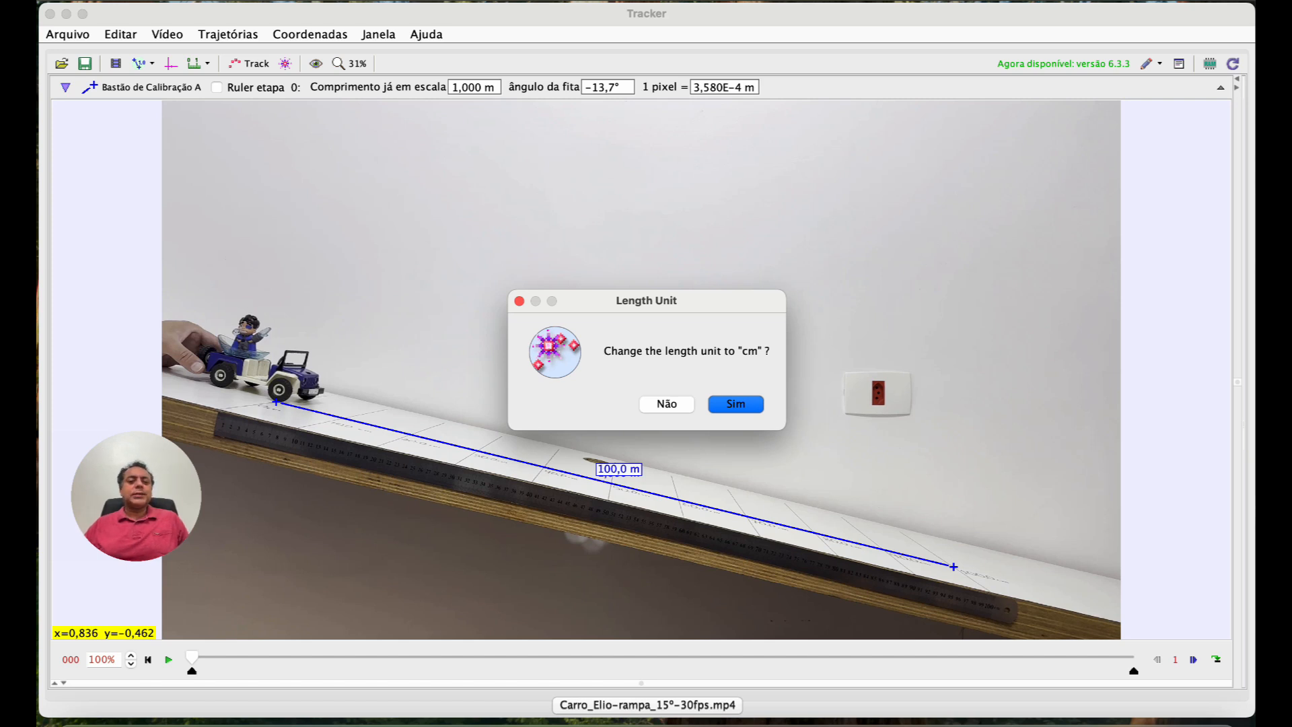
key(Return)
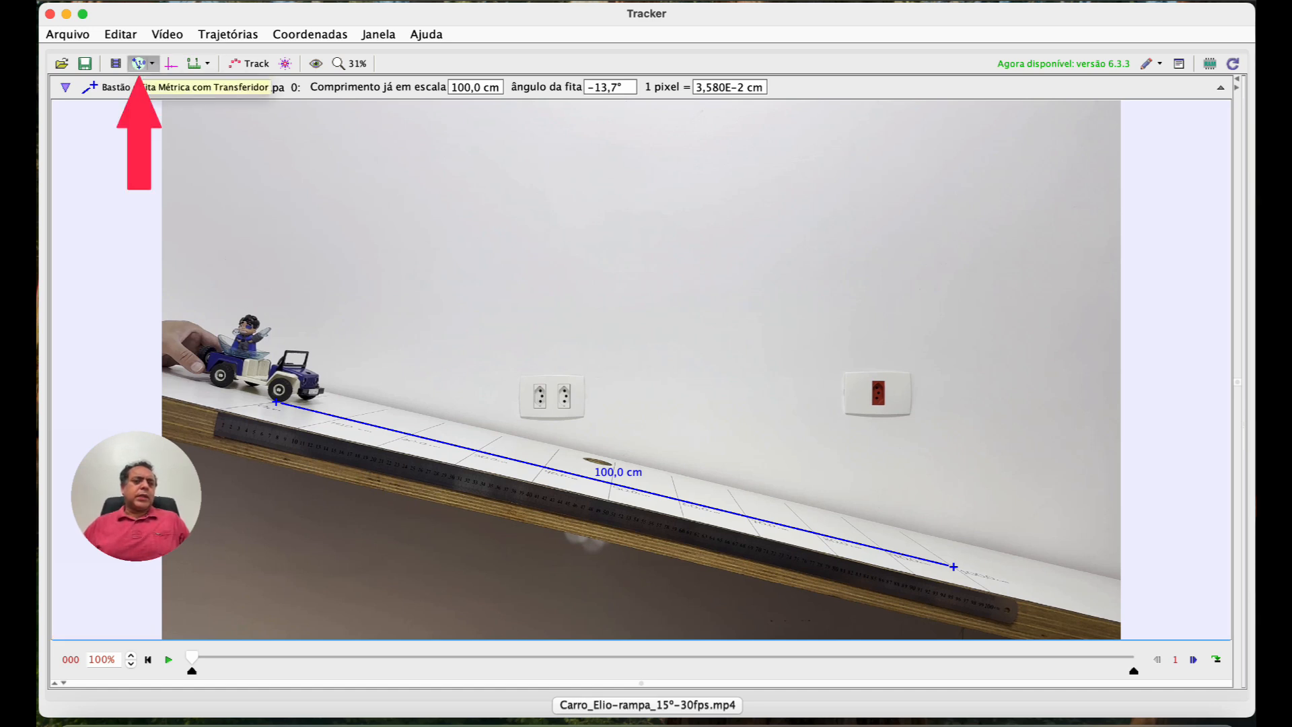
- Toggle the calibration stick's visibility and leave it hidden
click(139, 63)
click(139, 64)
click(139, 63)
click(138, 63)
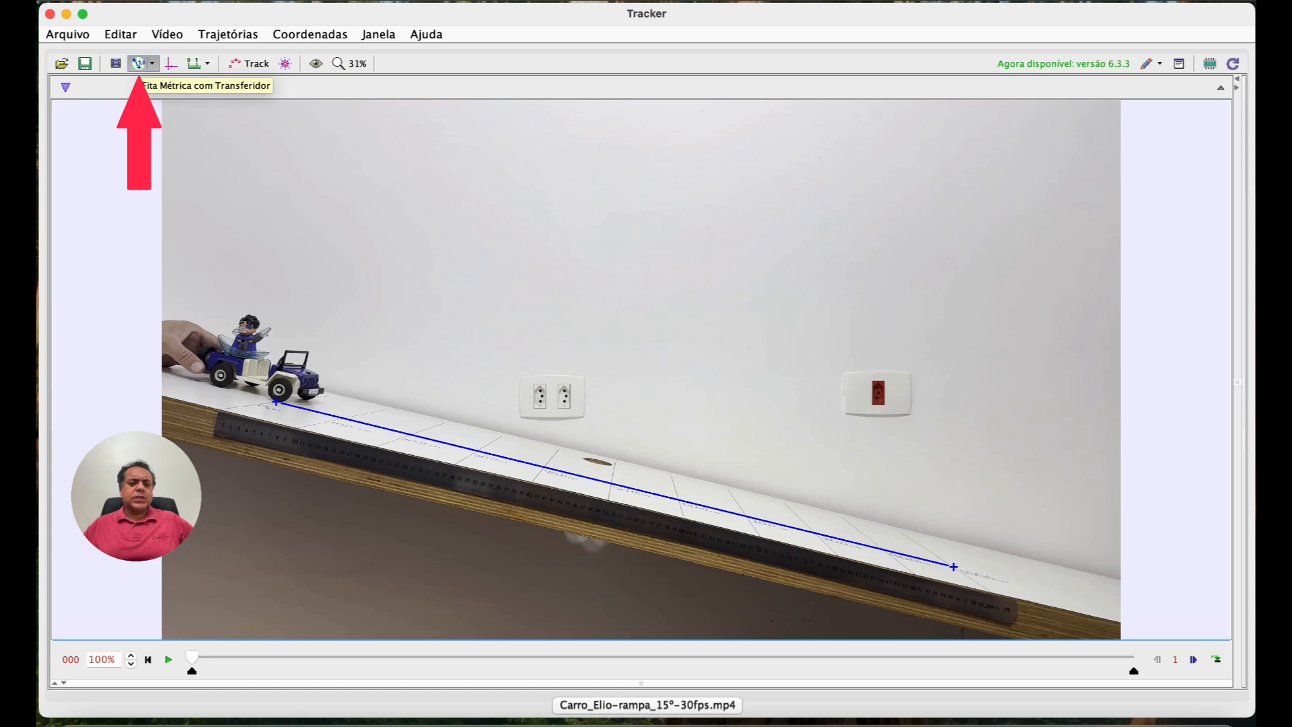
click(139, 63)
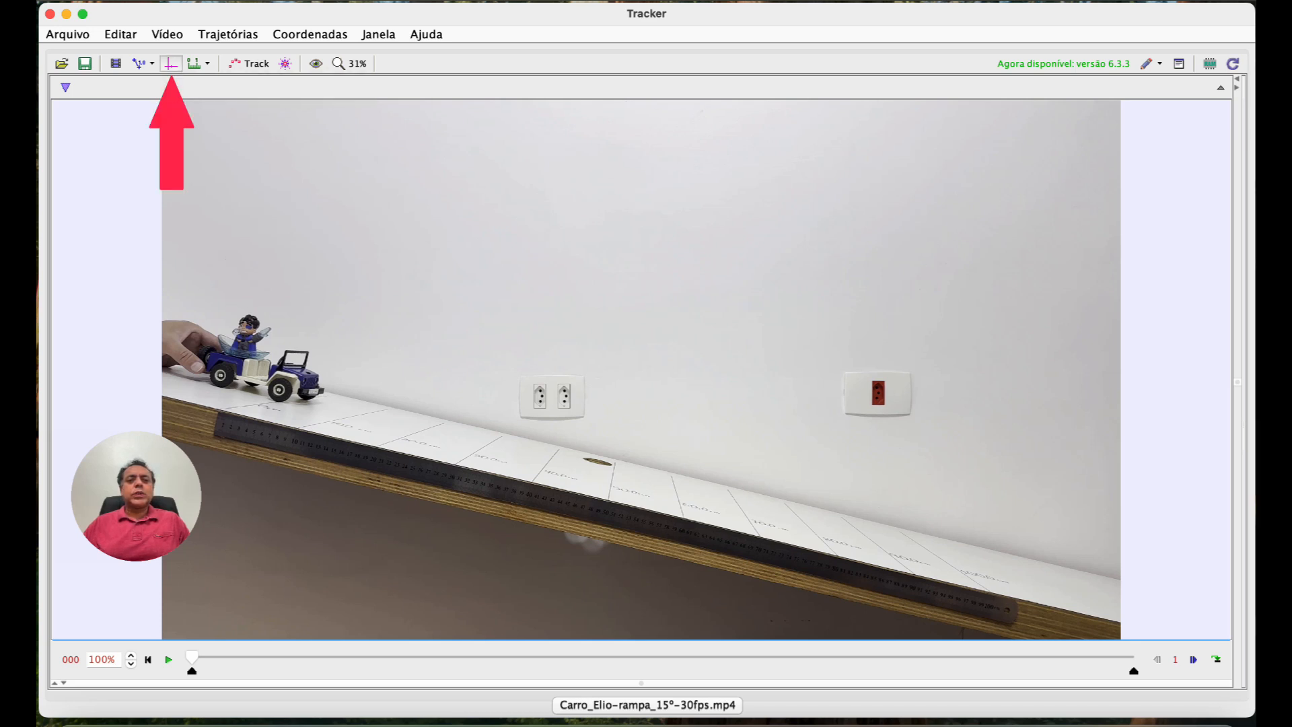
- Show the coordinate axes and move their origin to the base of the car's front wheel
click(170, 63)
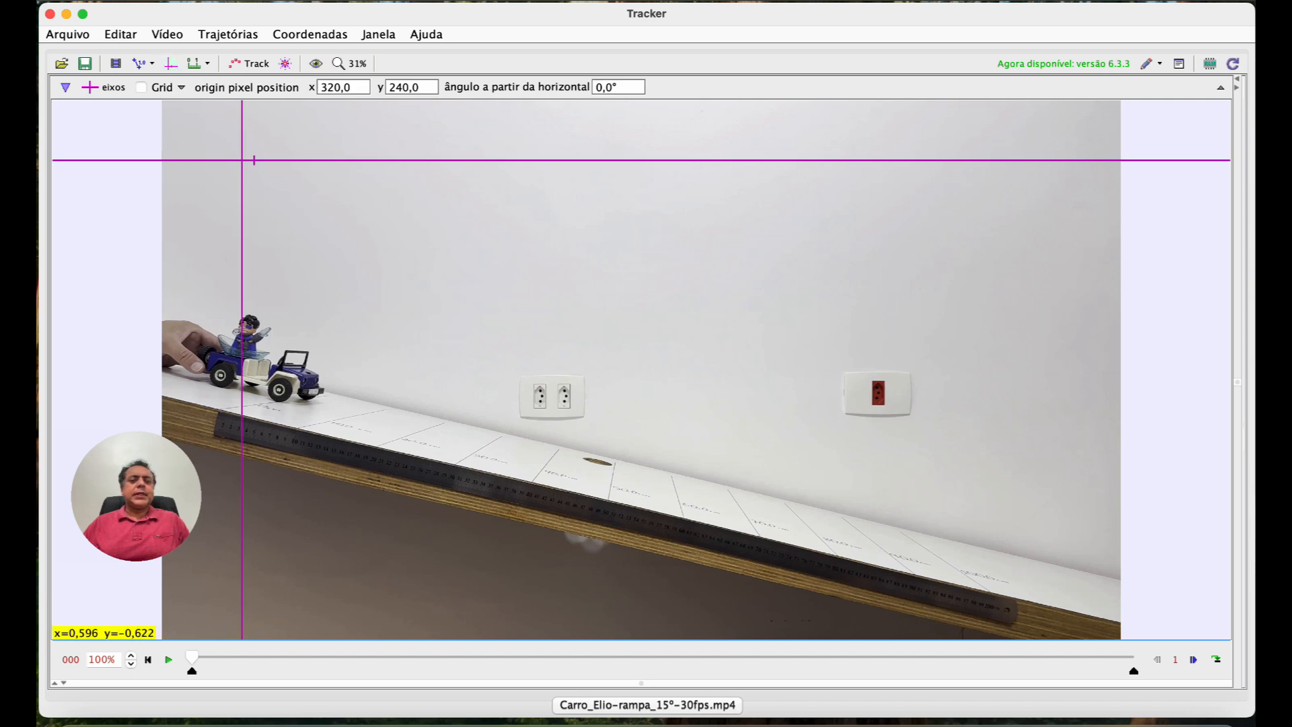
drag(241, 160, 242, 165)
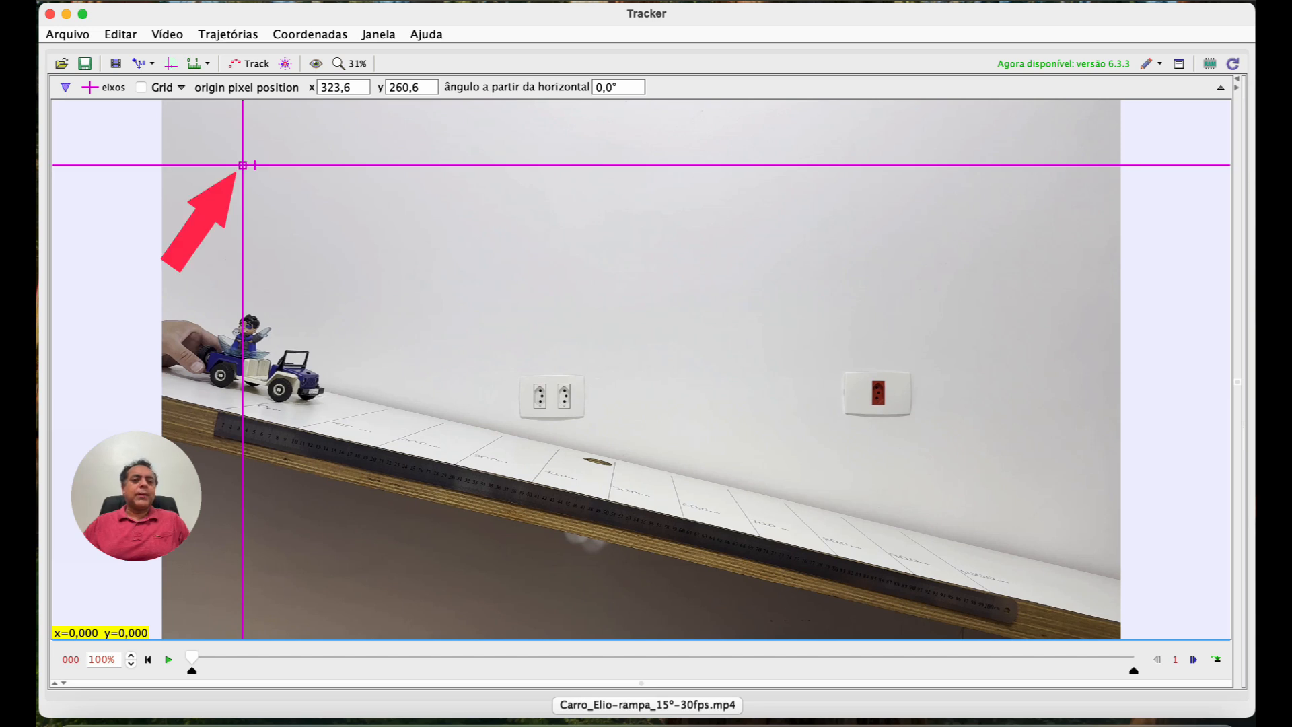
drag(242, 165, 276, 399)
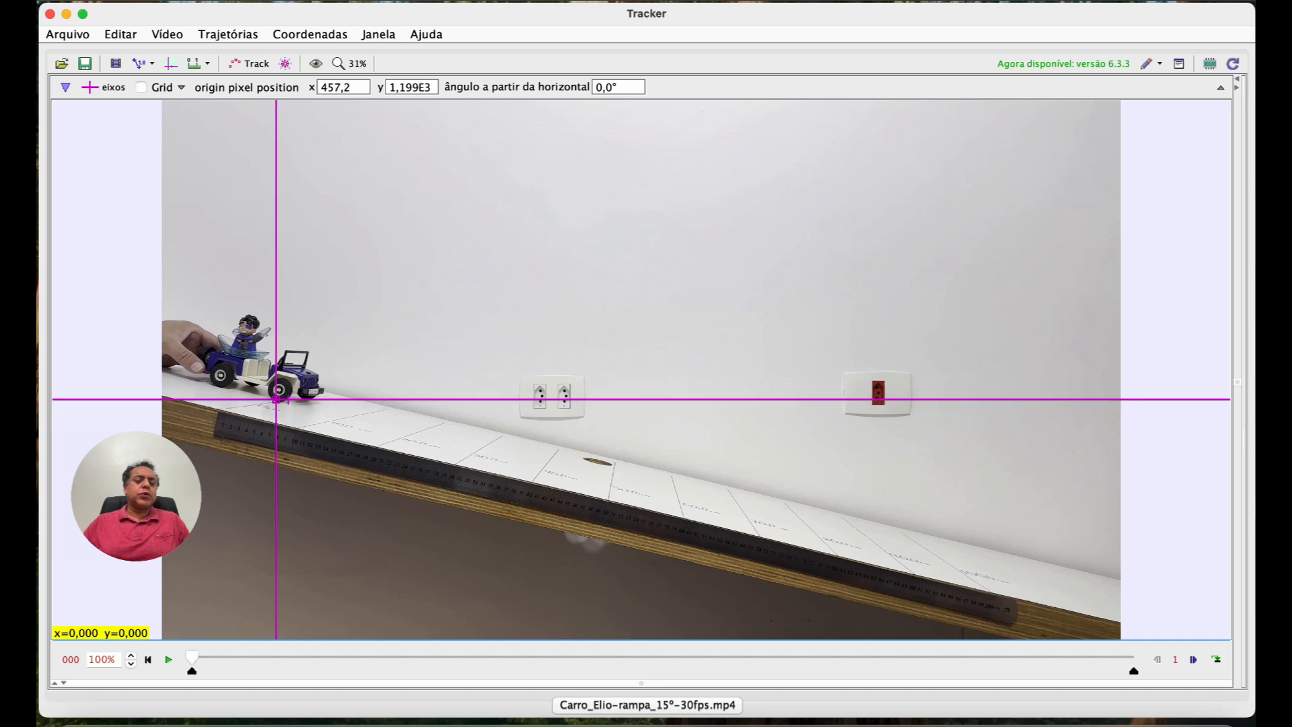
- Fine-tune the axes' origin onto the end of the 0 cm line beneath the front wheel, at about pixel x 460,4 and y 1,210E3
scroll(276, 399, down, 4)
scroll(275, 399, up, 10)
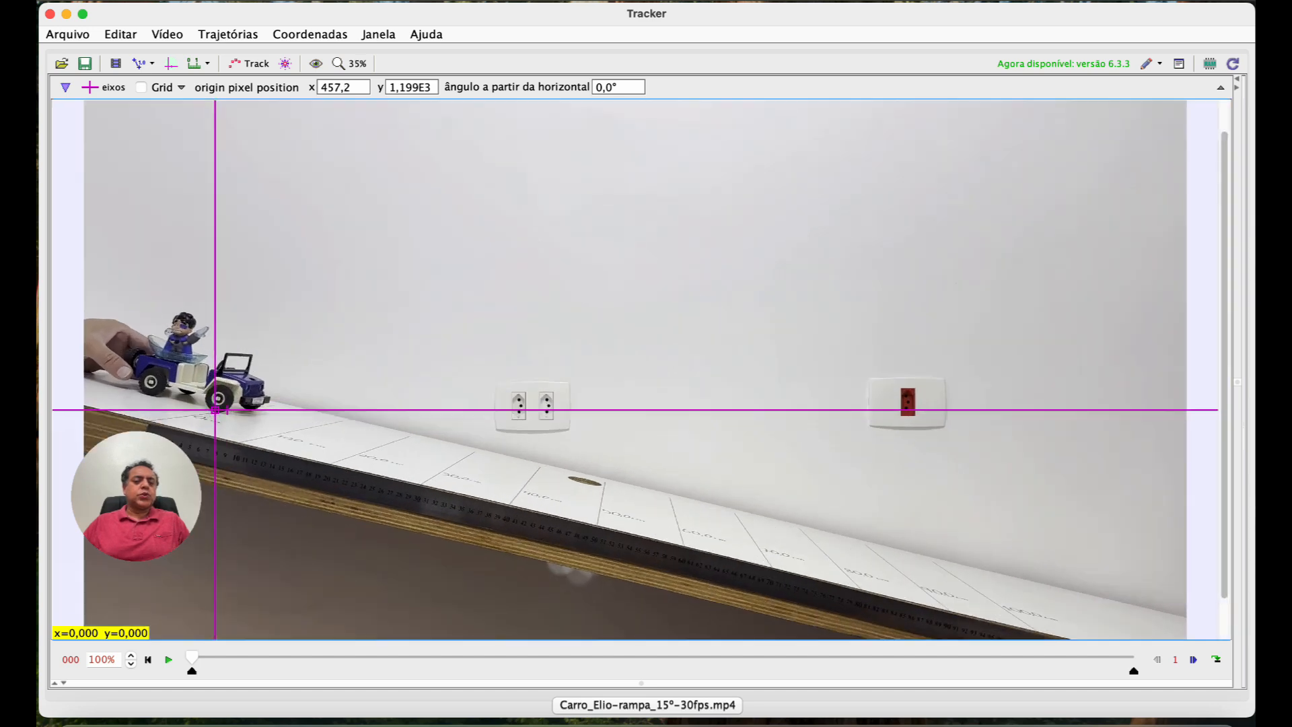
scroll(218, 380, up, 12)
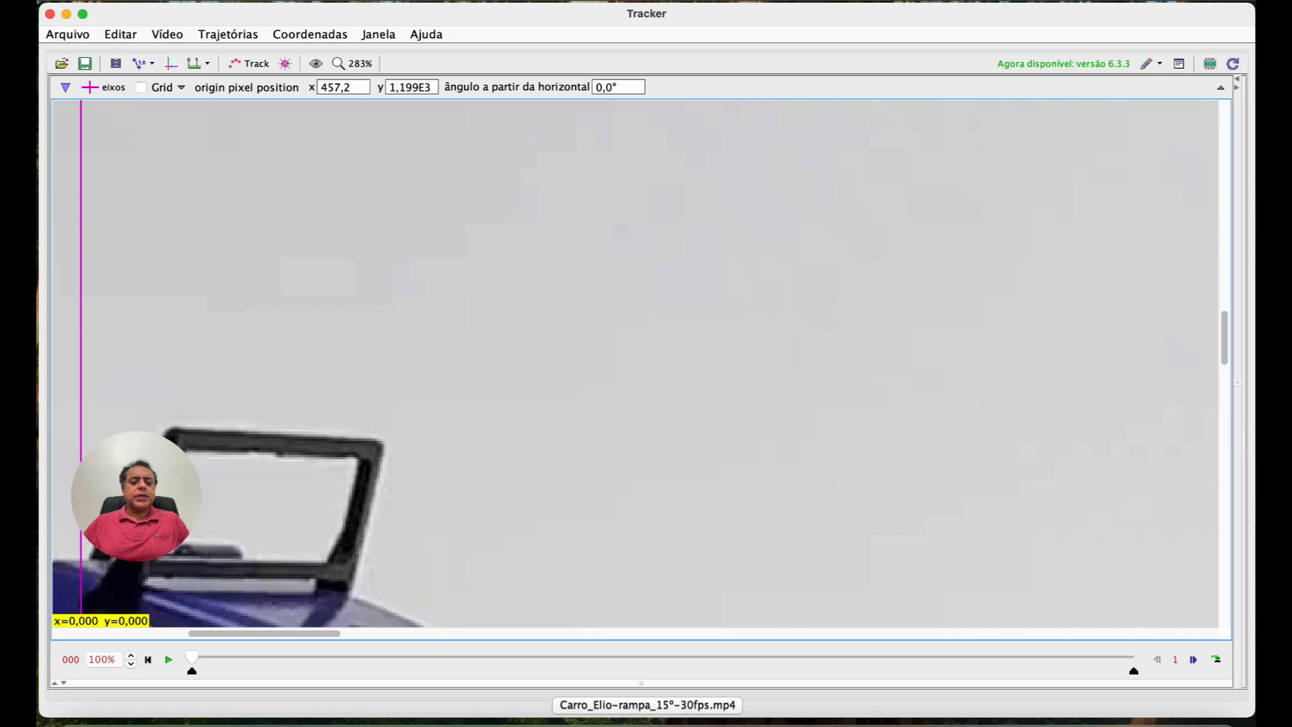
drag(264, 633, 129, 634)
drag(599, 525, 378, 316)
drag(572, 495, 426, 135)
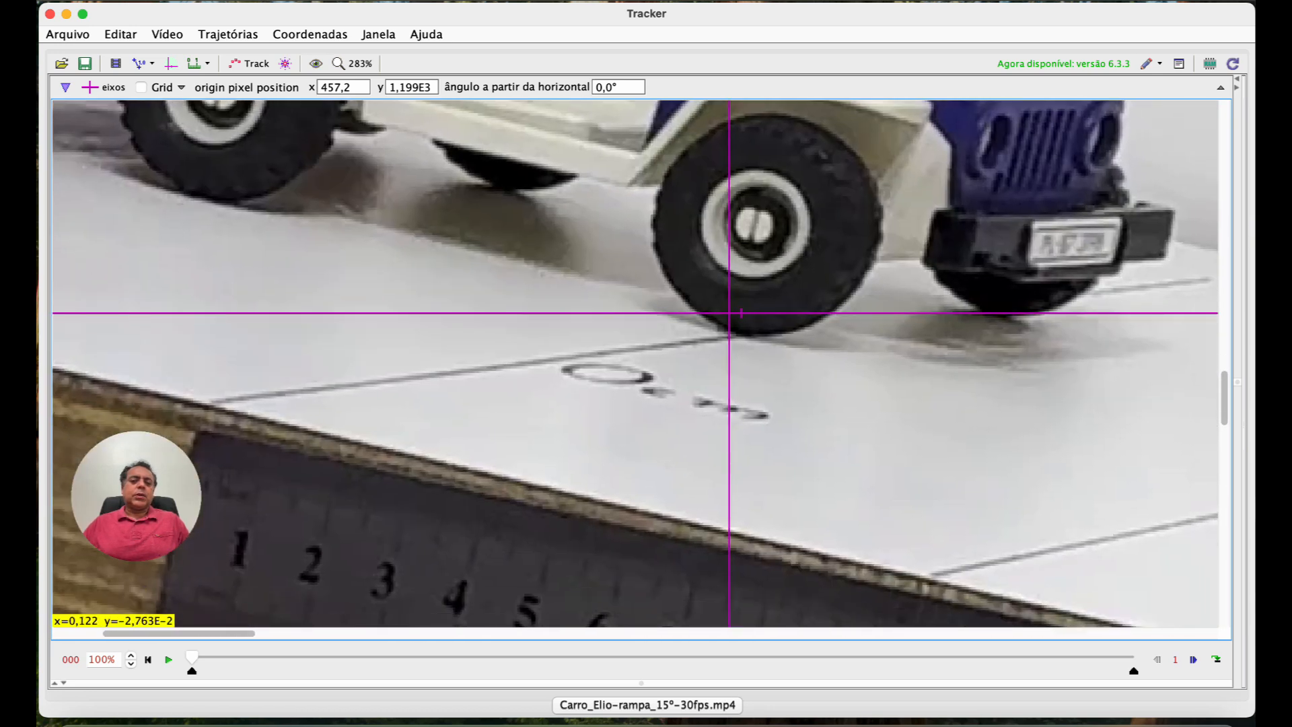
drag(740, 313, 744, 337)
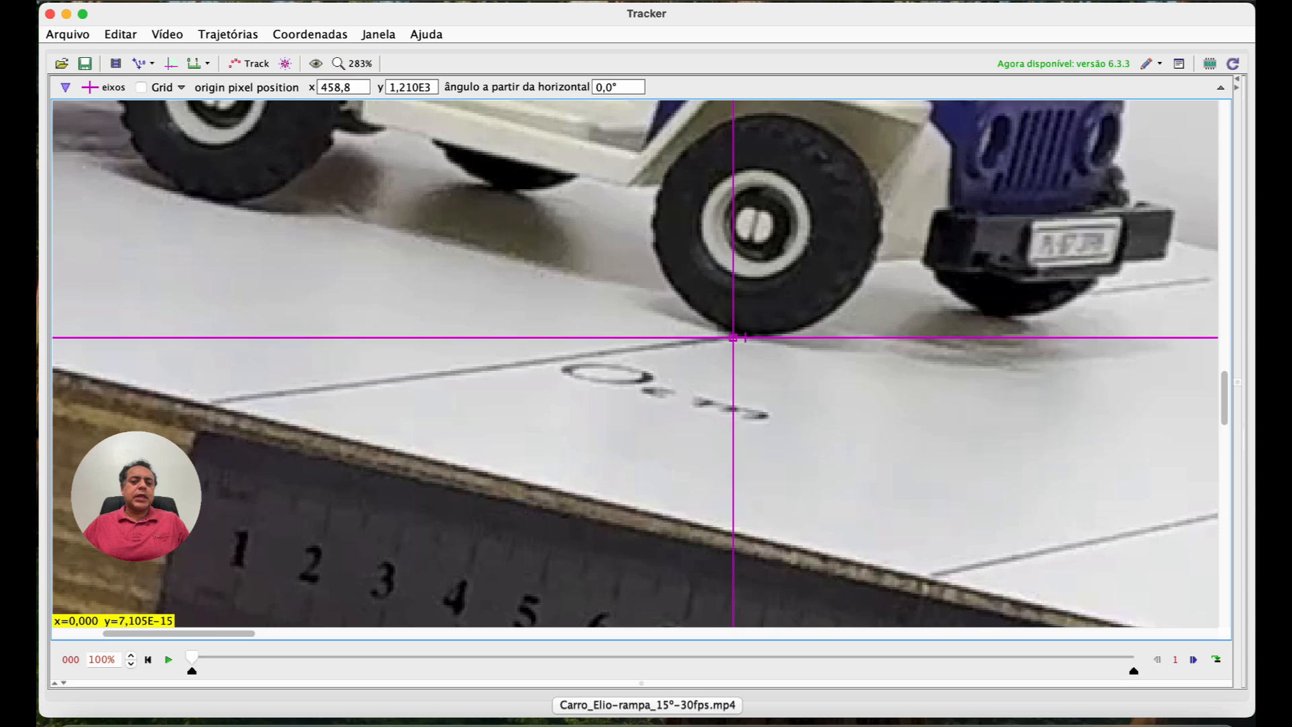
scroll(740, 335, down, 5)
scroll(706, 330, up, 10)
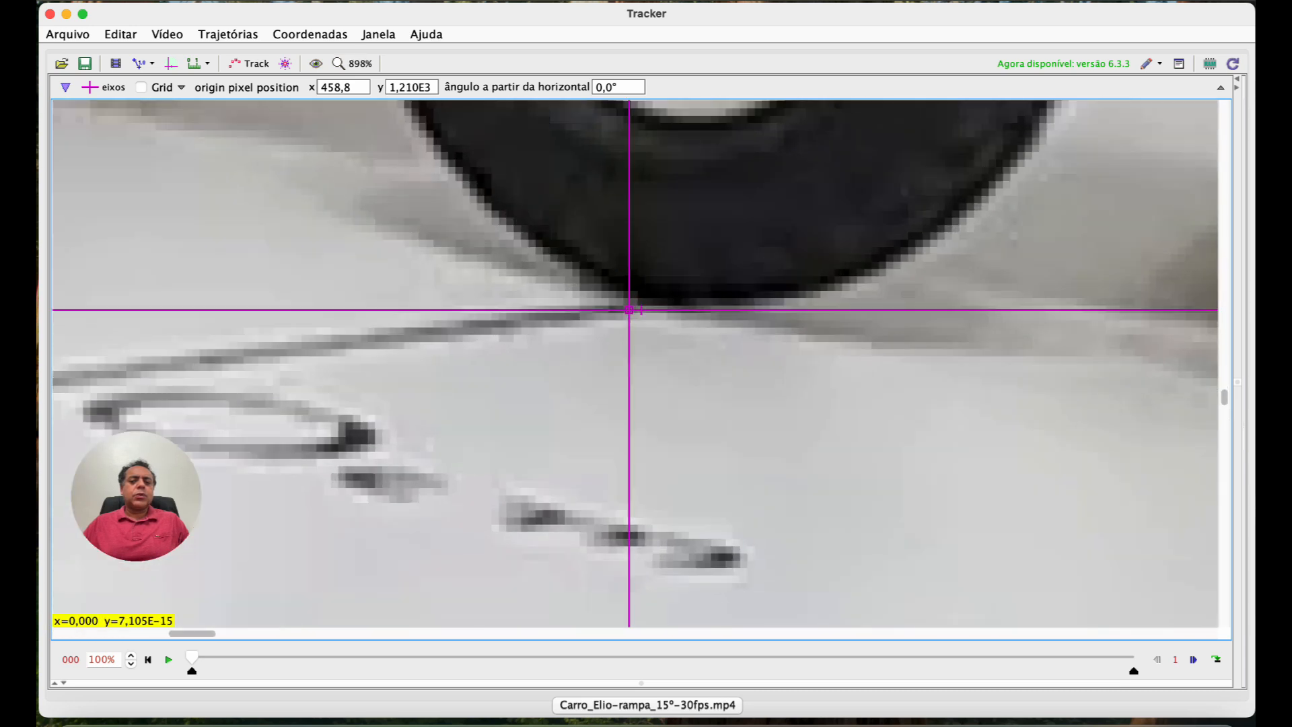
scroll(733, 349, up, 1)
drag(616, 305, 628, 305)
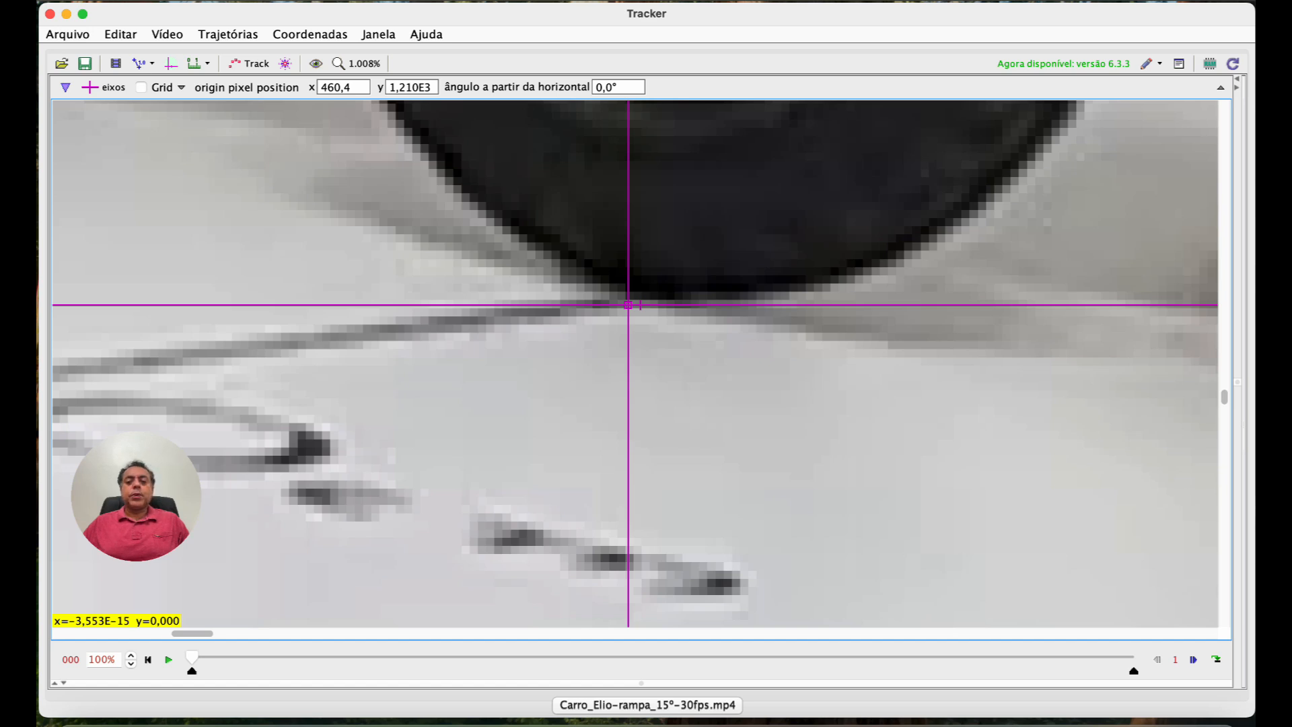
- Rotate the coordinate axes so the x-axis runs down along the ramp, at about −13,4° from the horizontal
click(357, 63)
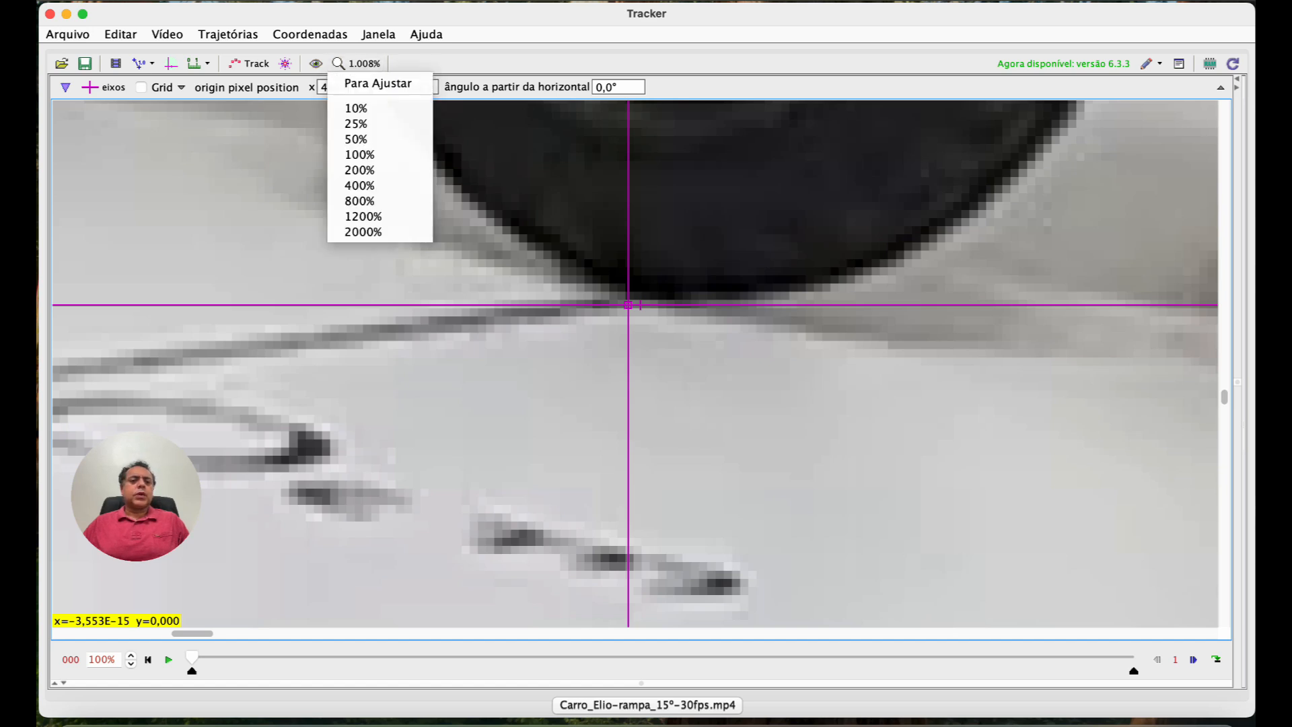
click(378, 80)
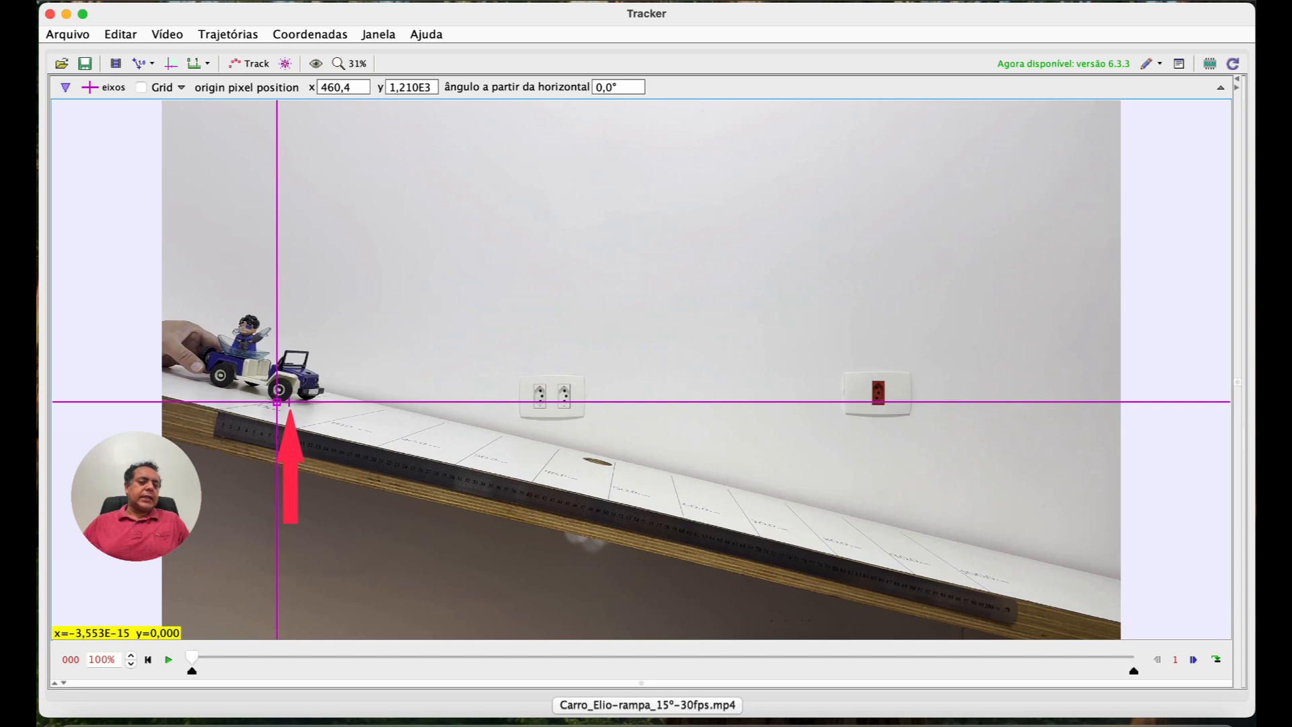
drag(289, 402, 944, 557)
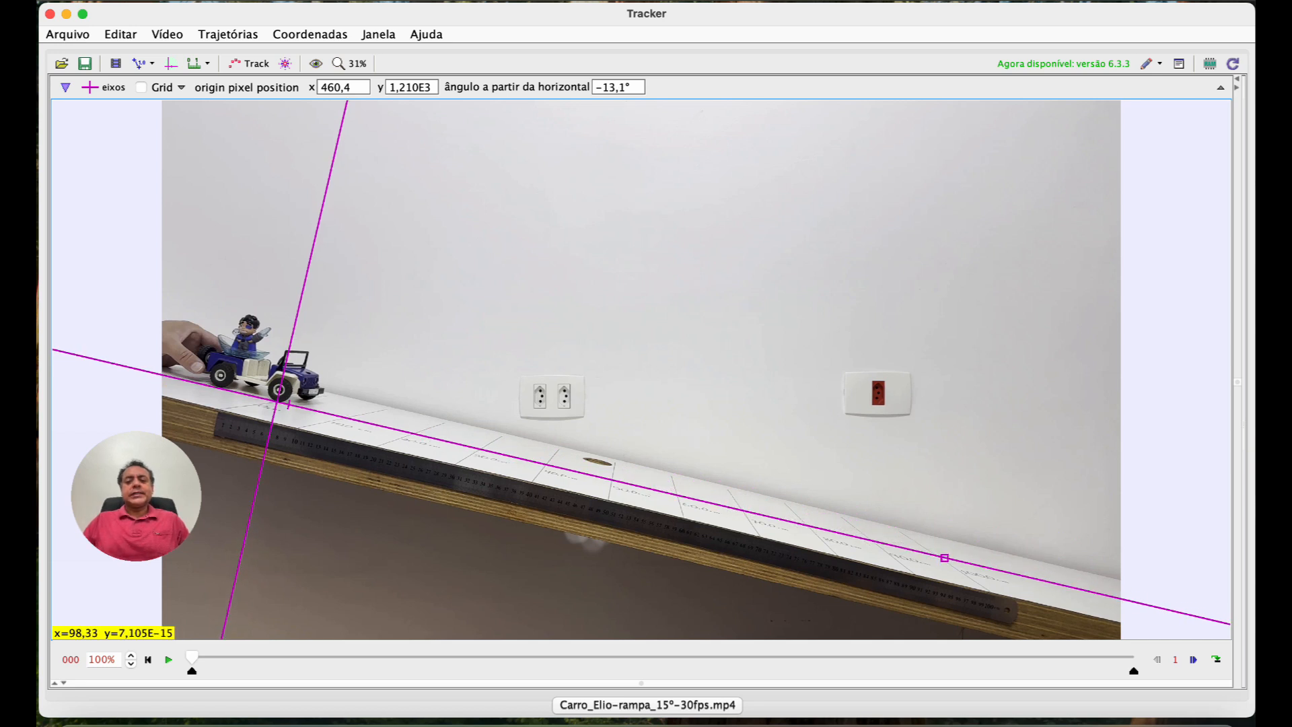
drag(944, 558, 950, 562)
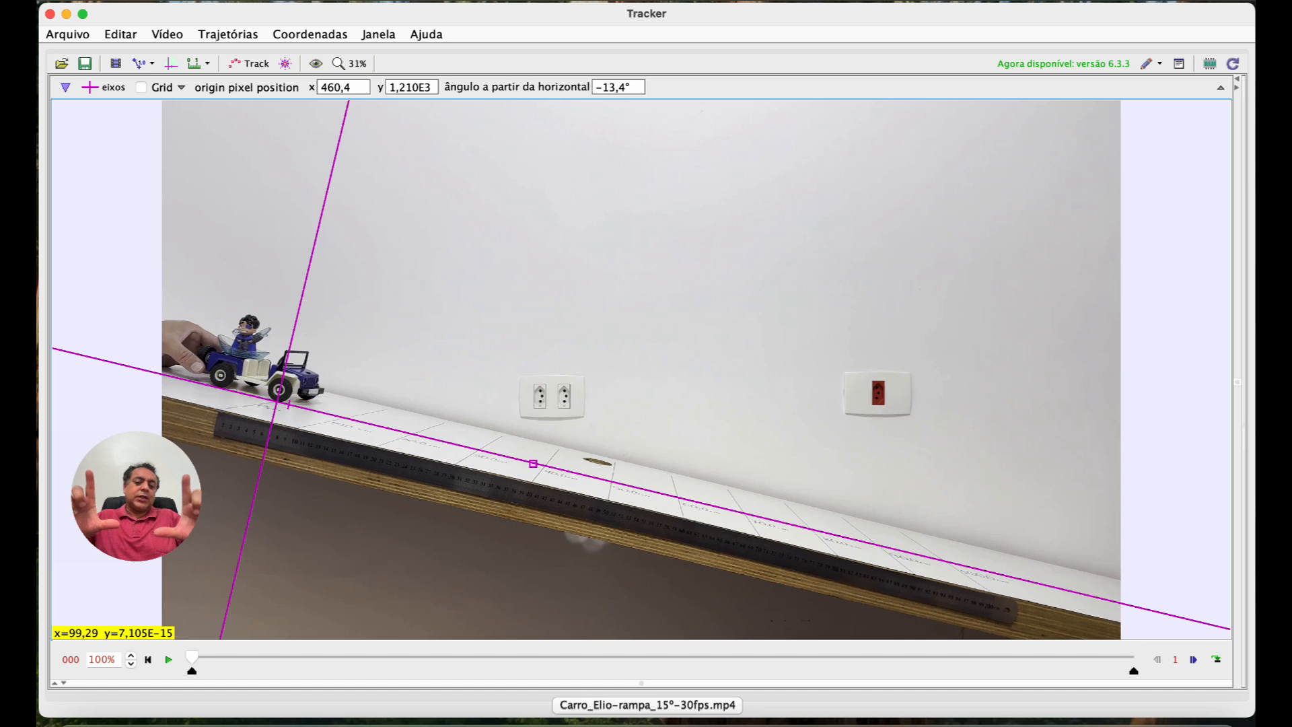
click(609, 87)
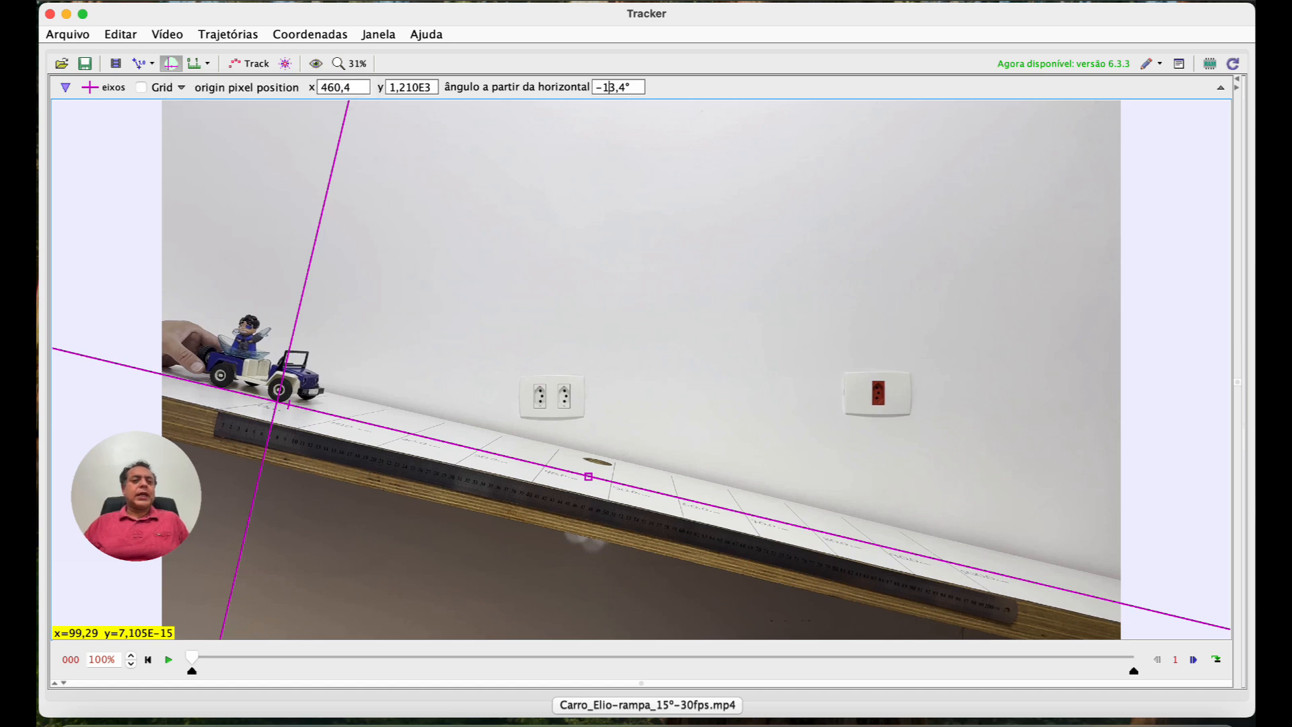
- Toggle the coordinate axes' visibility and leave them hidden
click(170, 63)
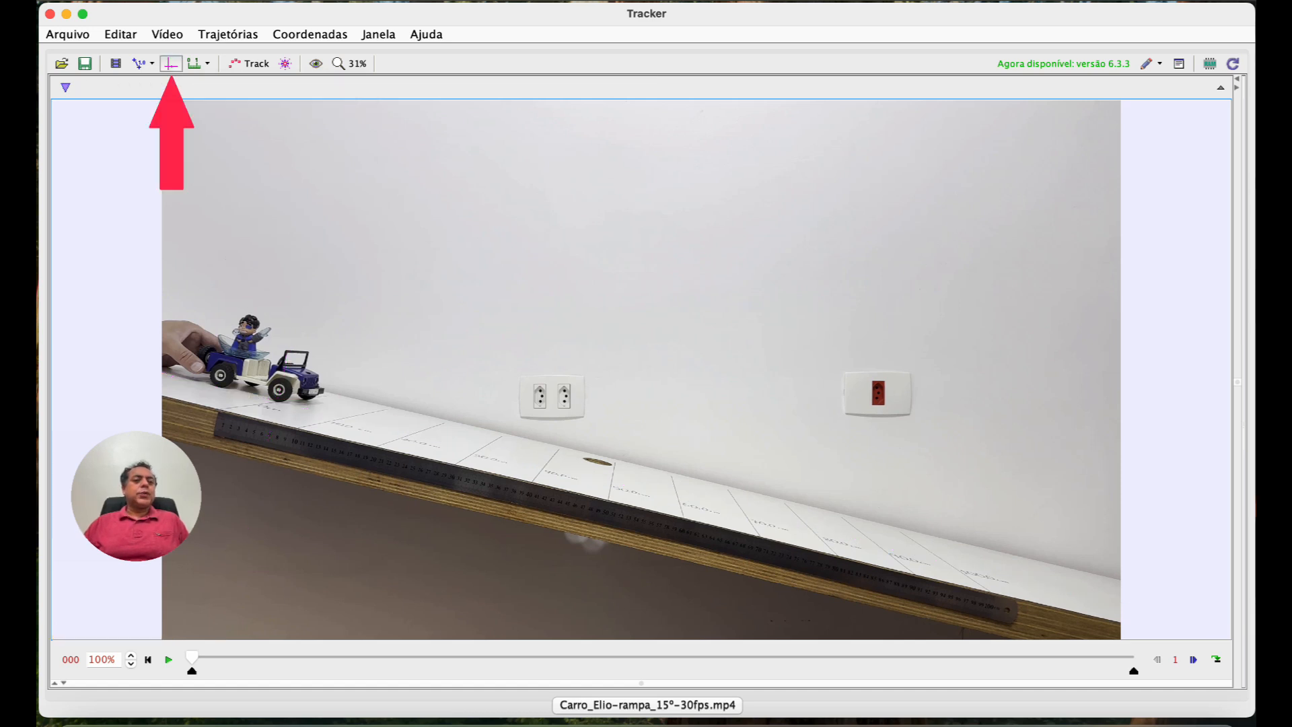
click(171, 64)
click(171, 64)
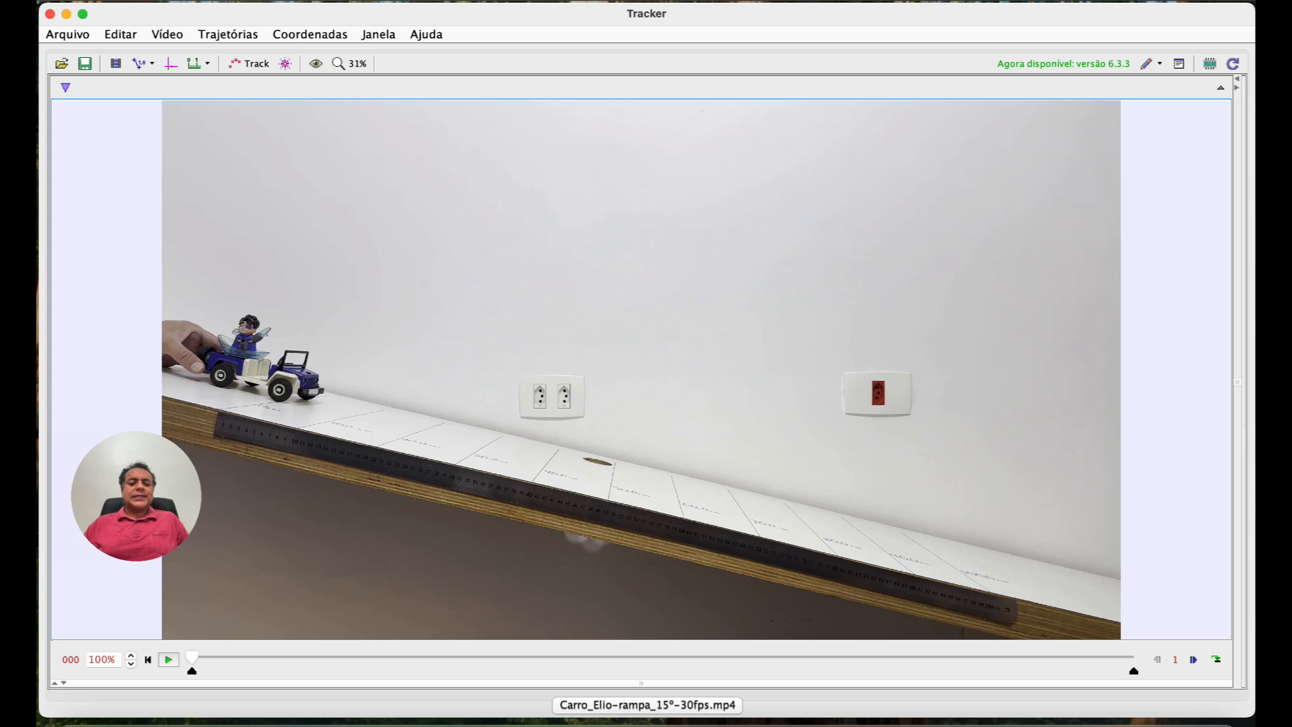
- Play the start of the video briefly and advance frame by frame to frame 30 to find when the car is released
click(168, 660)
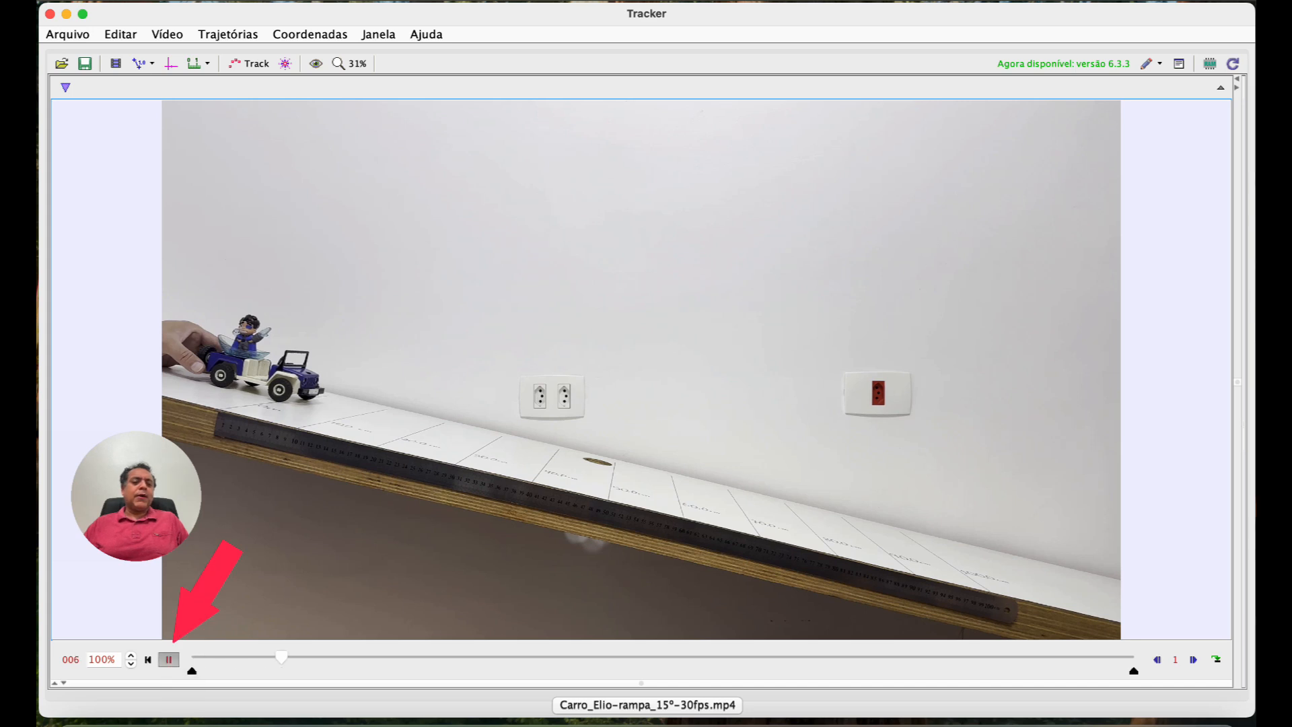
click(168, 659)
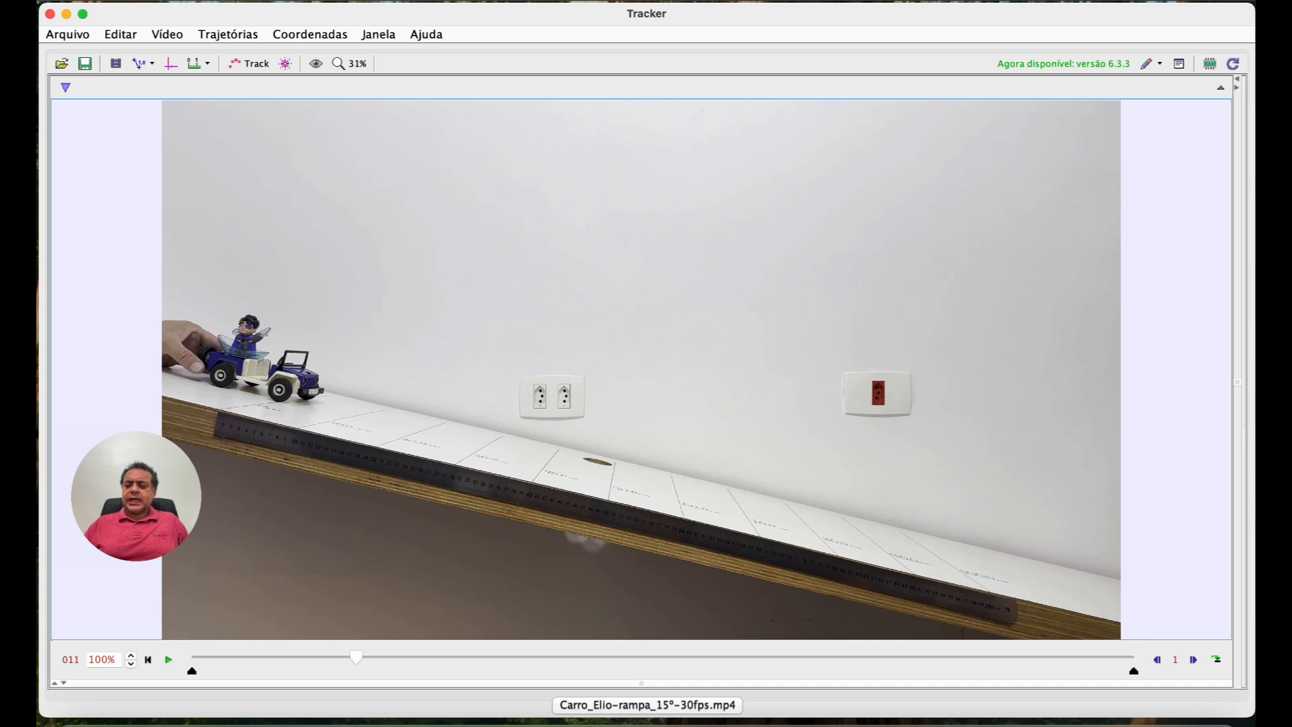
click(1193, 659)
click(1193, 659)
click(1193, 660)
click(1193, 660)
click(1194, 659)
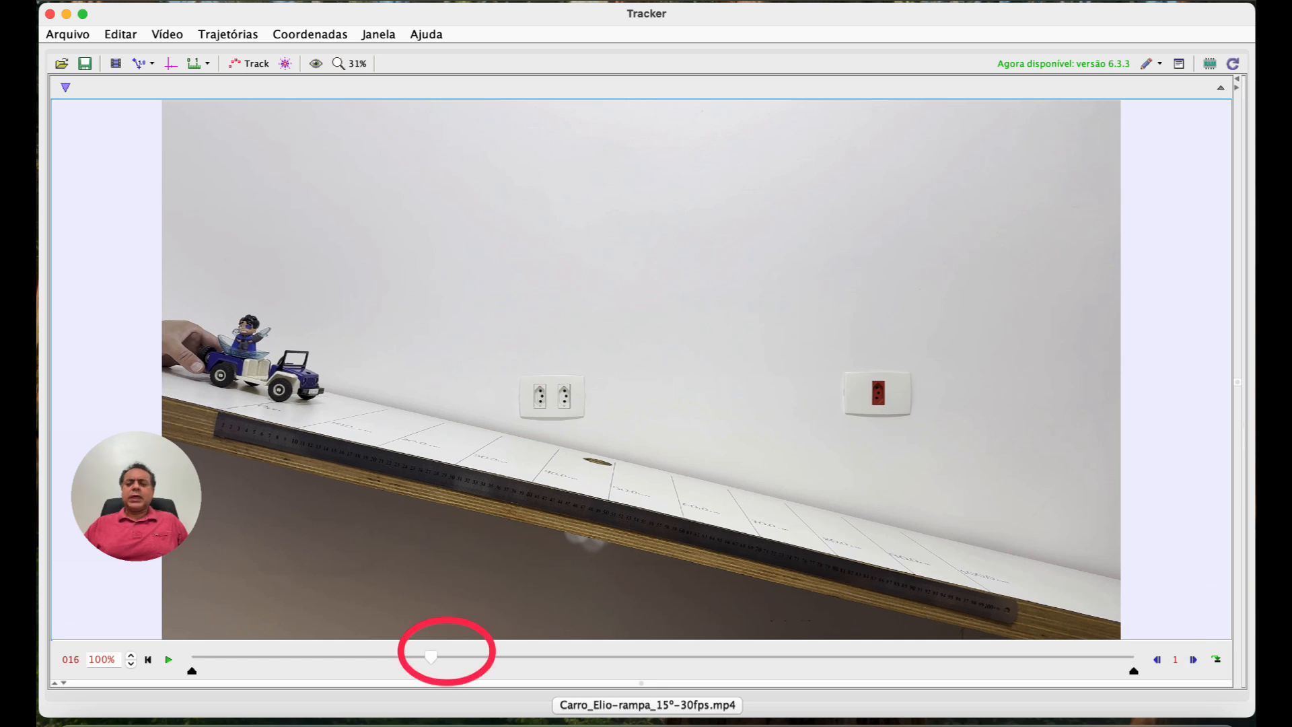
click(1193, 660)
click(1194, 659)
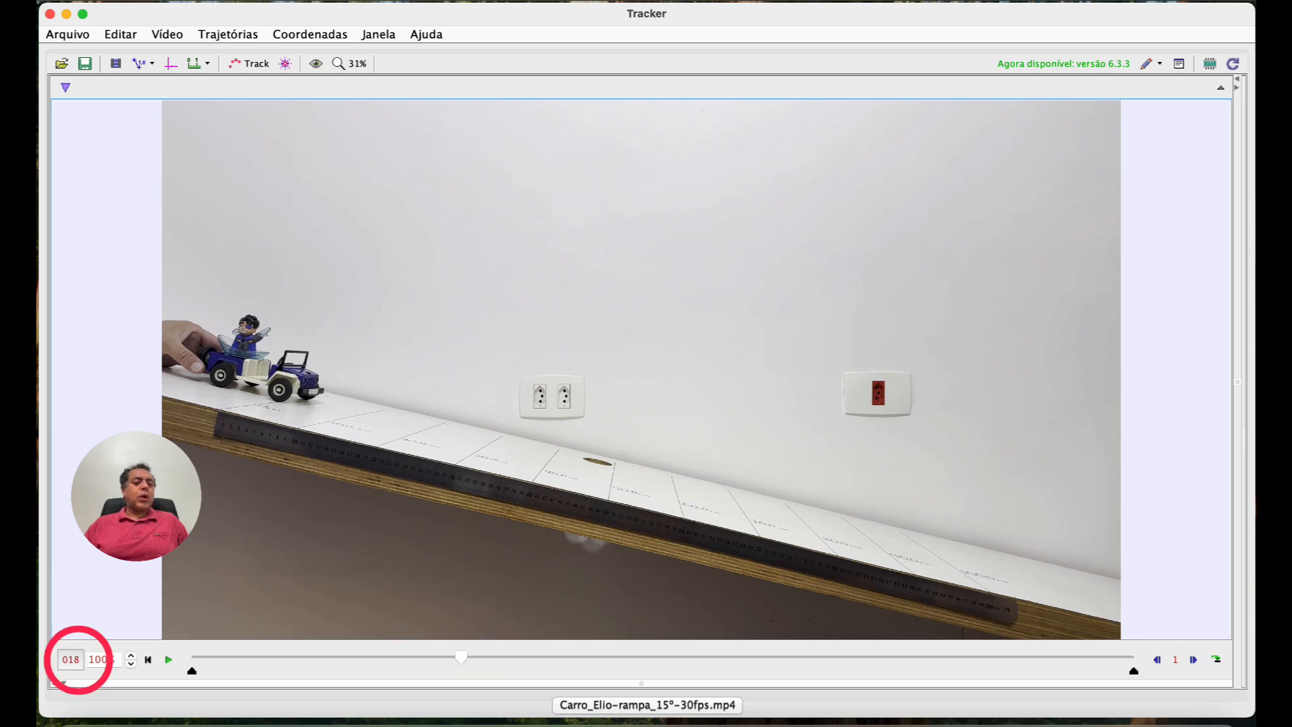
click(1194, 660)
click(1194, 659)
click(1193, 659)
click(1194, 659)
click(1193, 660)
click(1193, 659)
click(1194, 659)
click(1194, 660)
click(1193, 660)
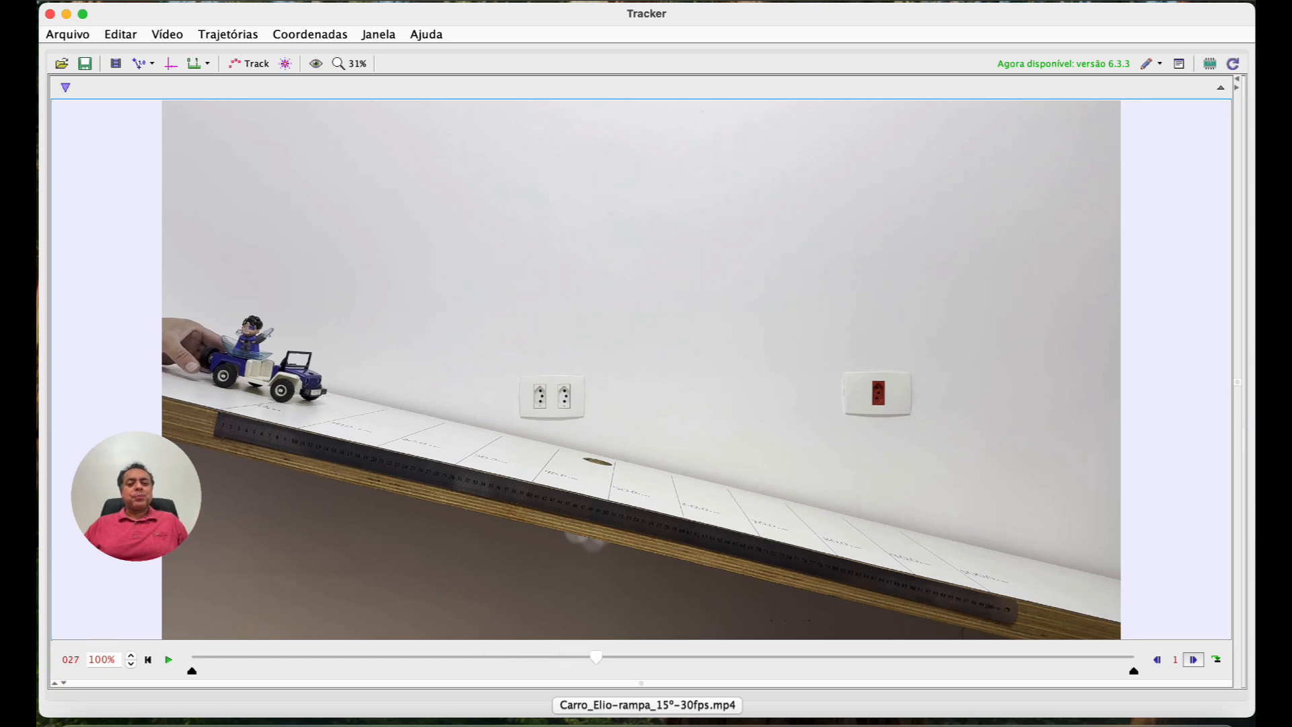
click(1193, 659)
click(1193, 659)
click(1193, 659)
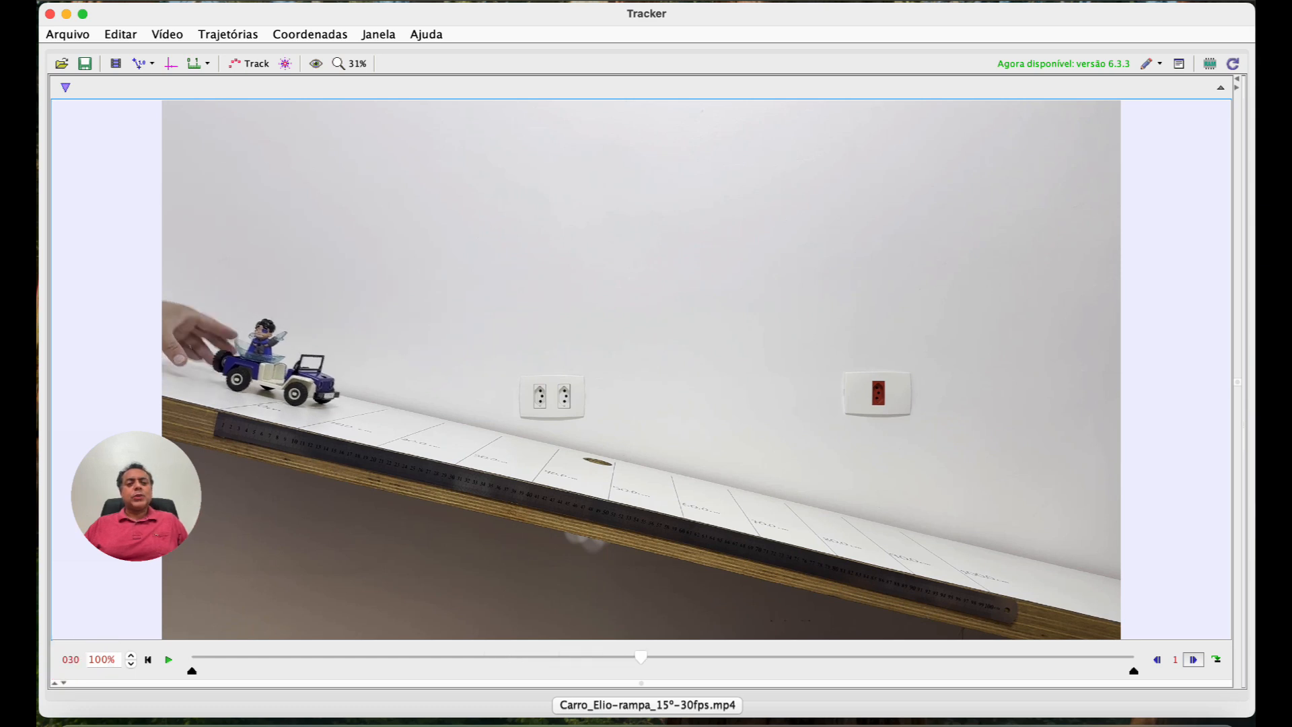
- Step back and forth through the frames around the car's release and settle on frame 25
click(1157, 660)
click(1156, 659)
click(1156, 659)
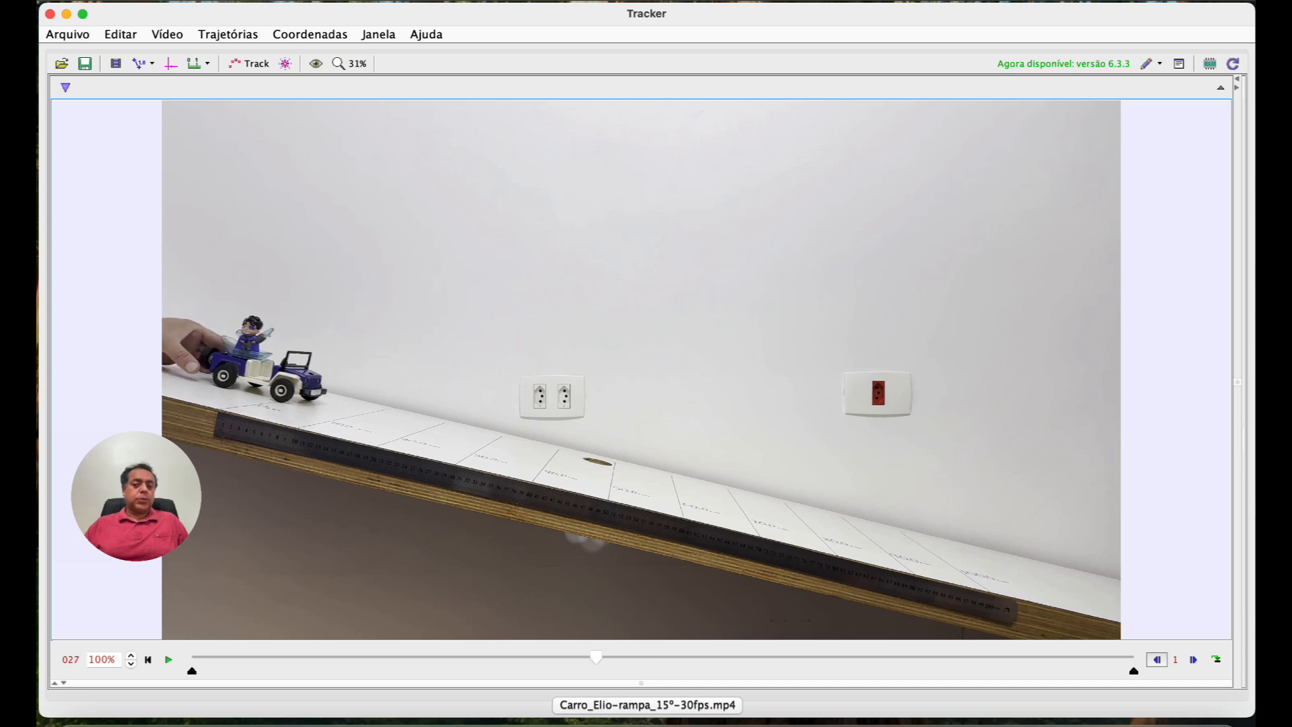
click(1157, 660)
click(1156, 659)
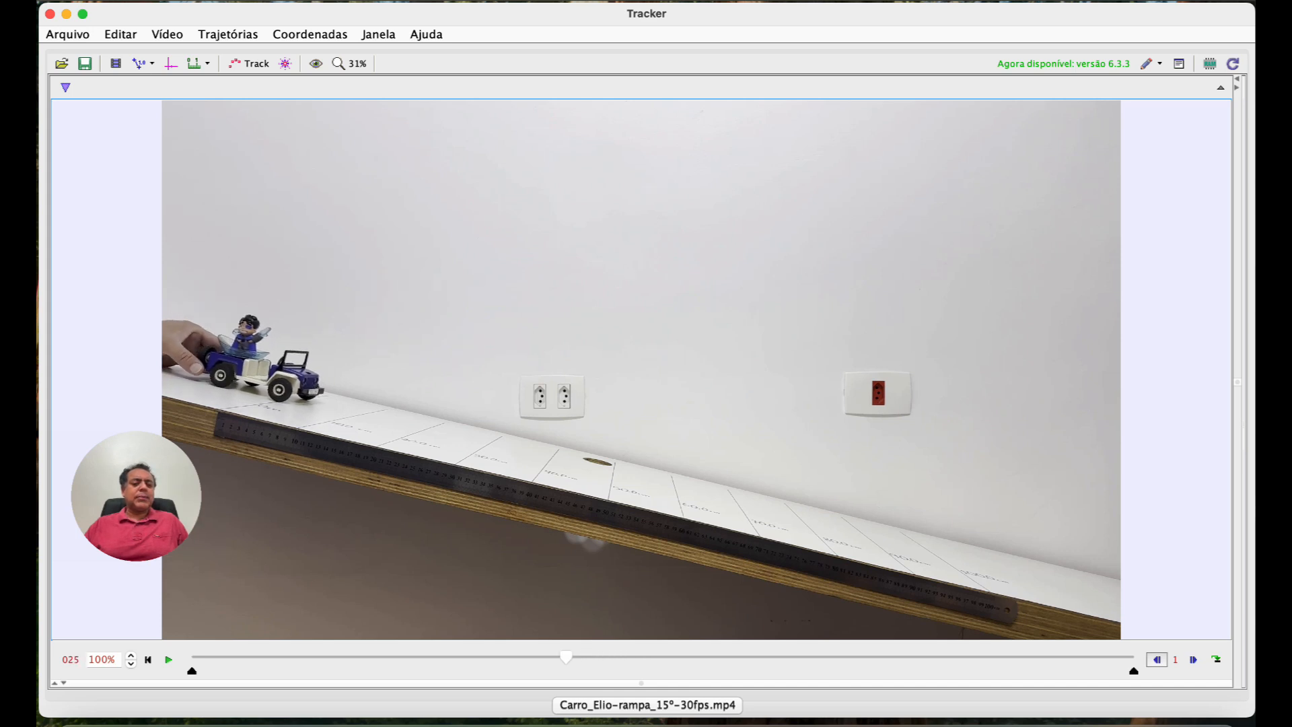
click(1157, 660)
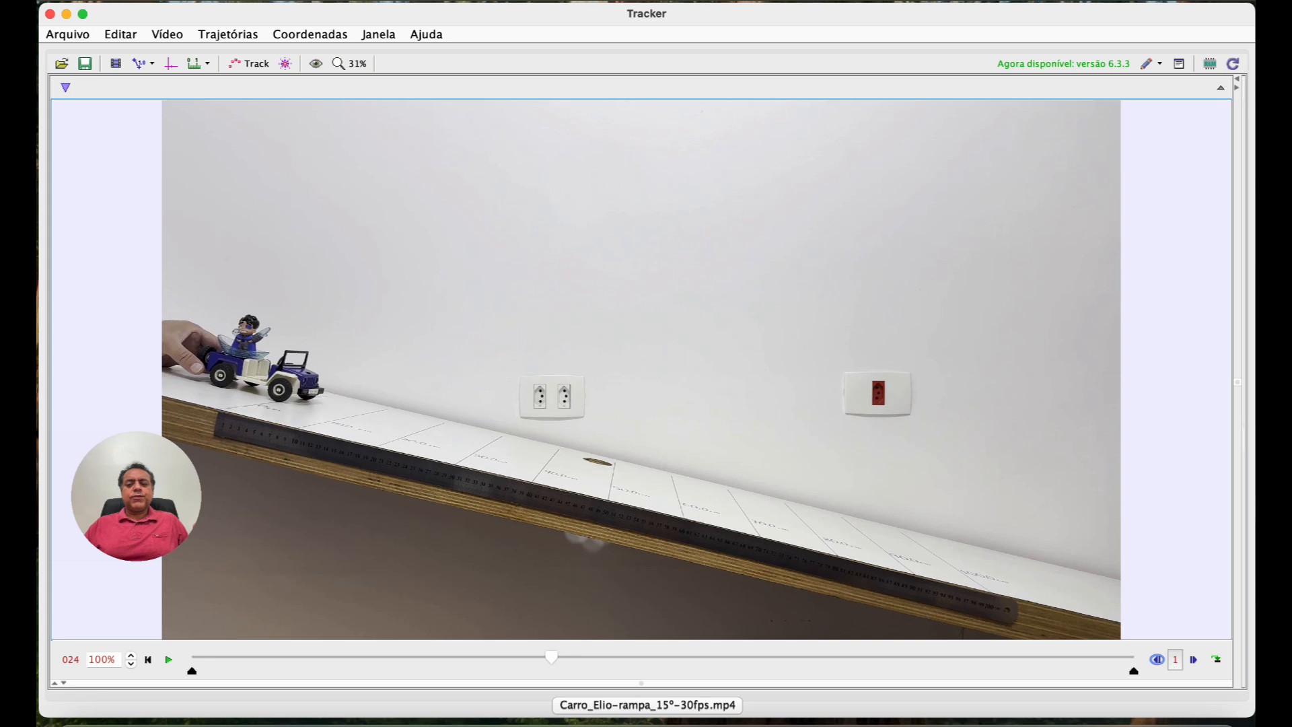
click(1193, 659)
click(1193, 659)
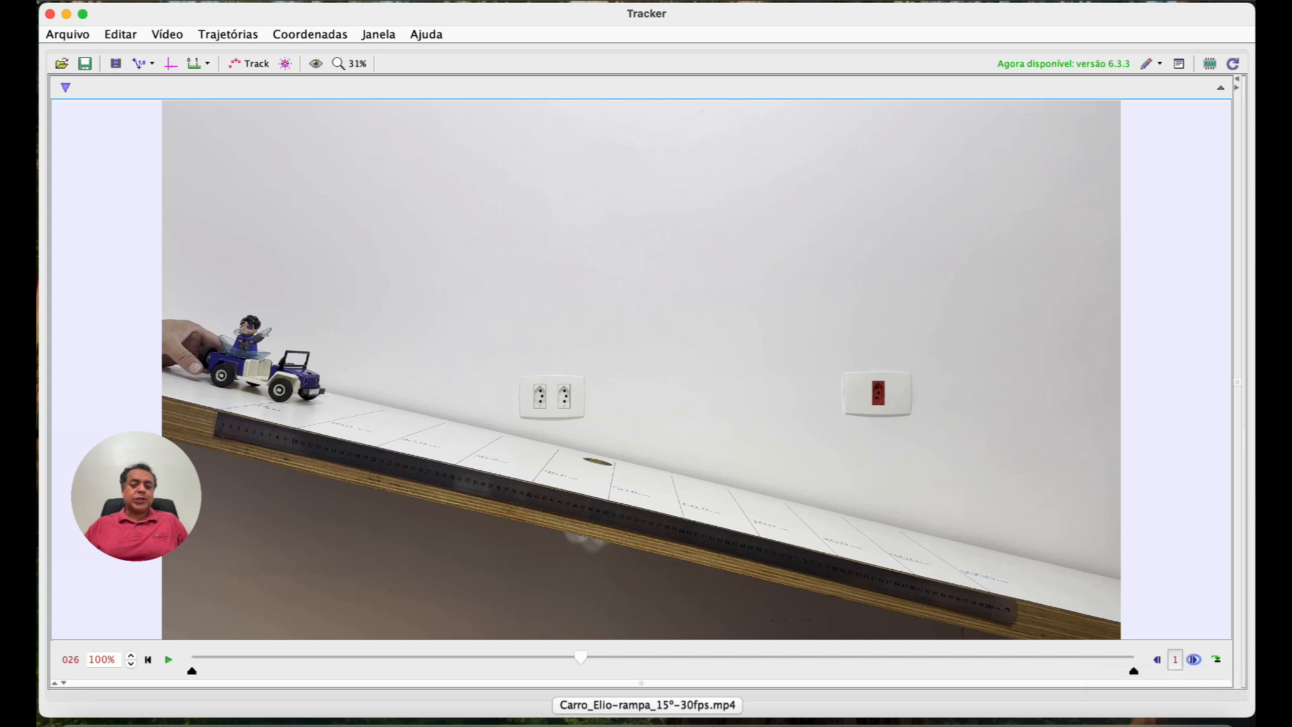
click(1157, 660)
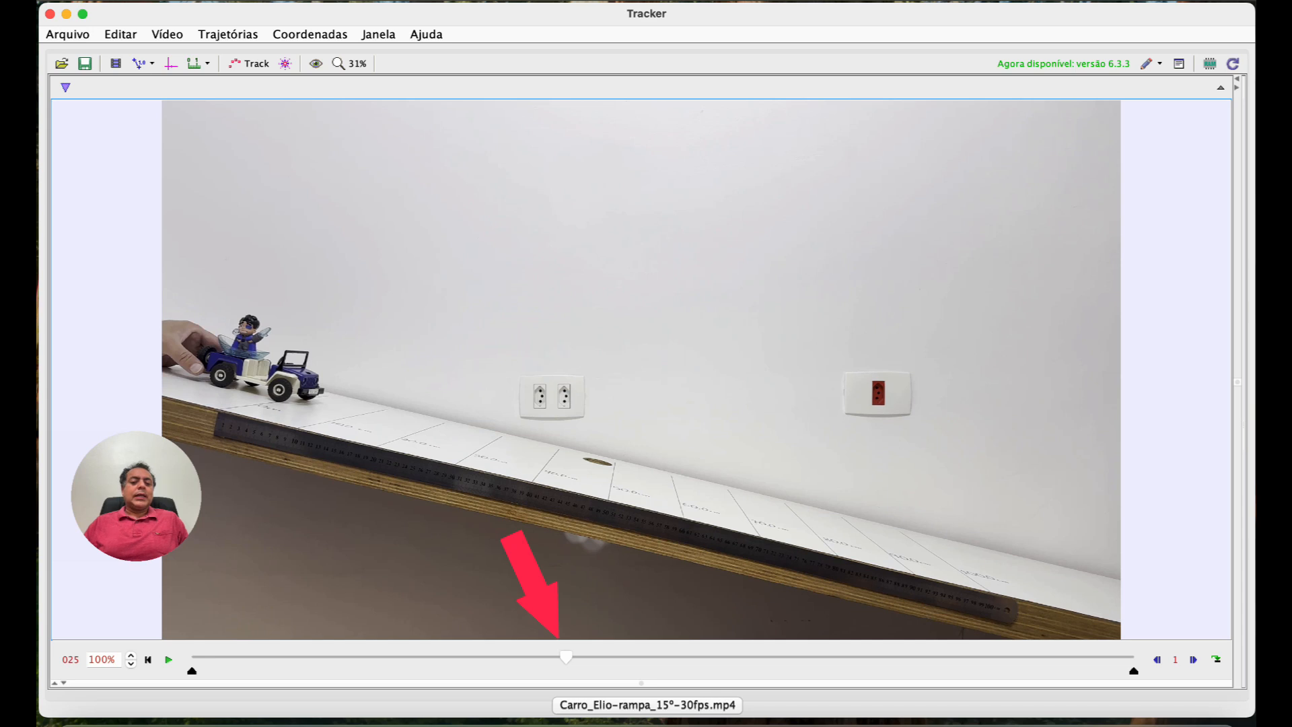
- Set frame 25 as the video's start frame, and play the trimmed clip before returning to its beginning
right_click(566, 657)
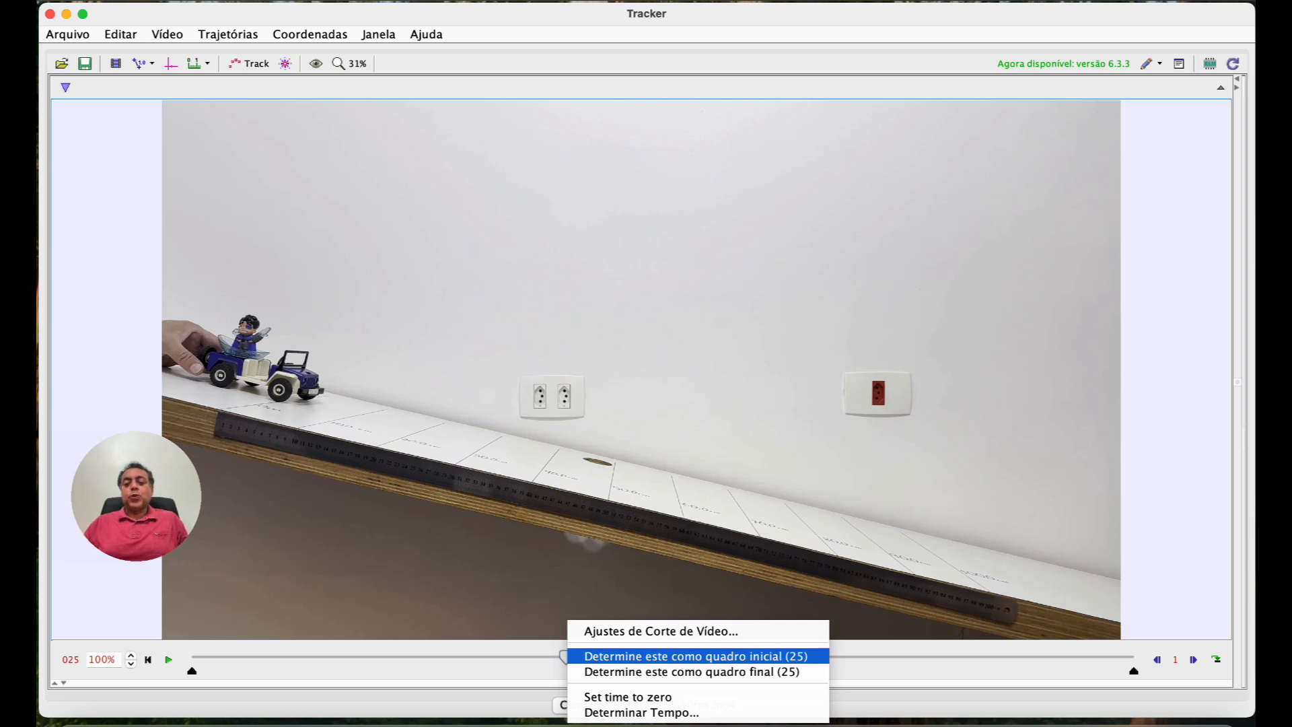
click(695, 656)
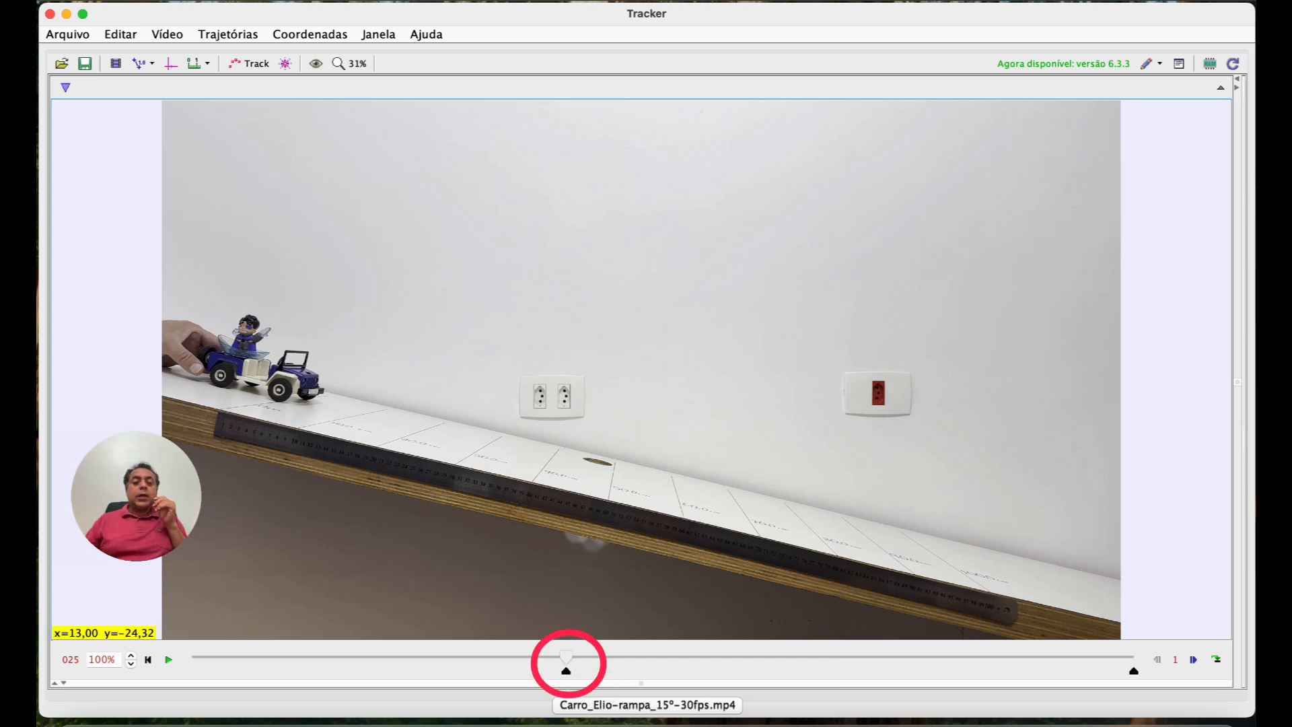
click(168, 659)
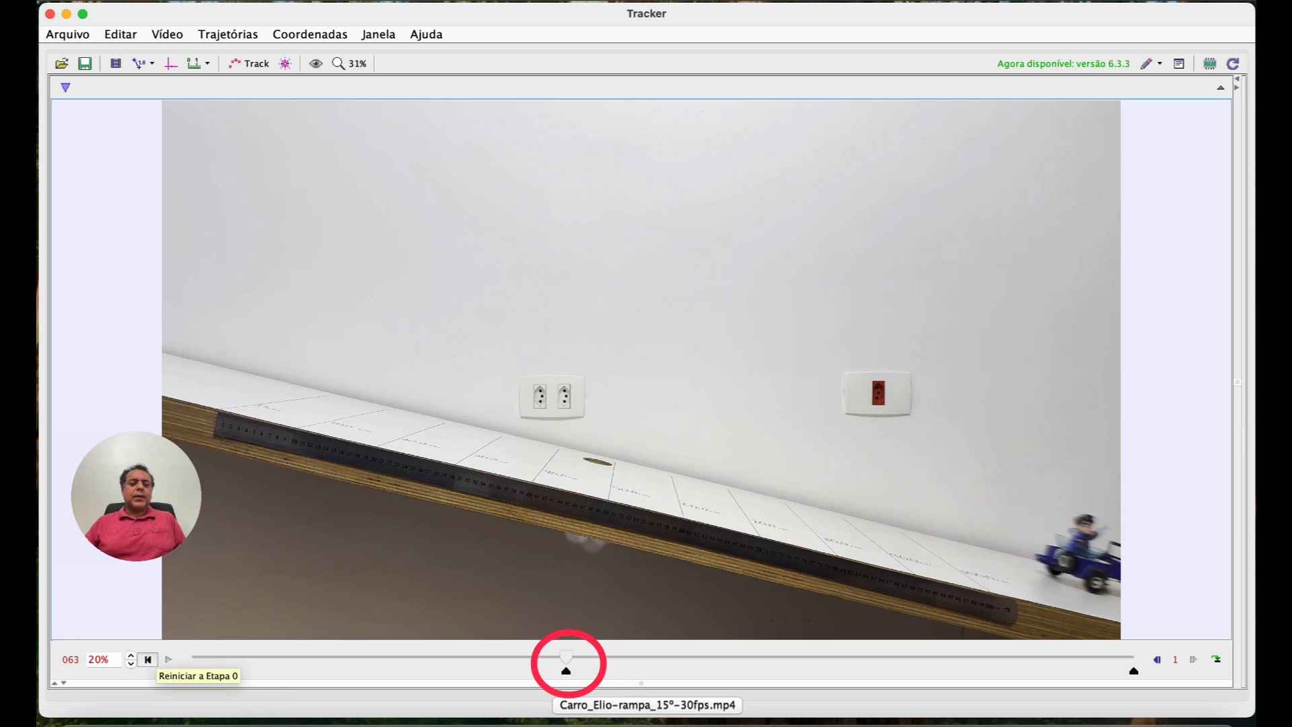
click(148, 659)
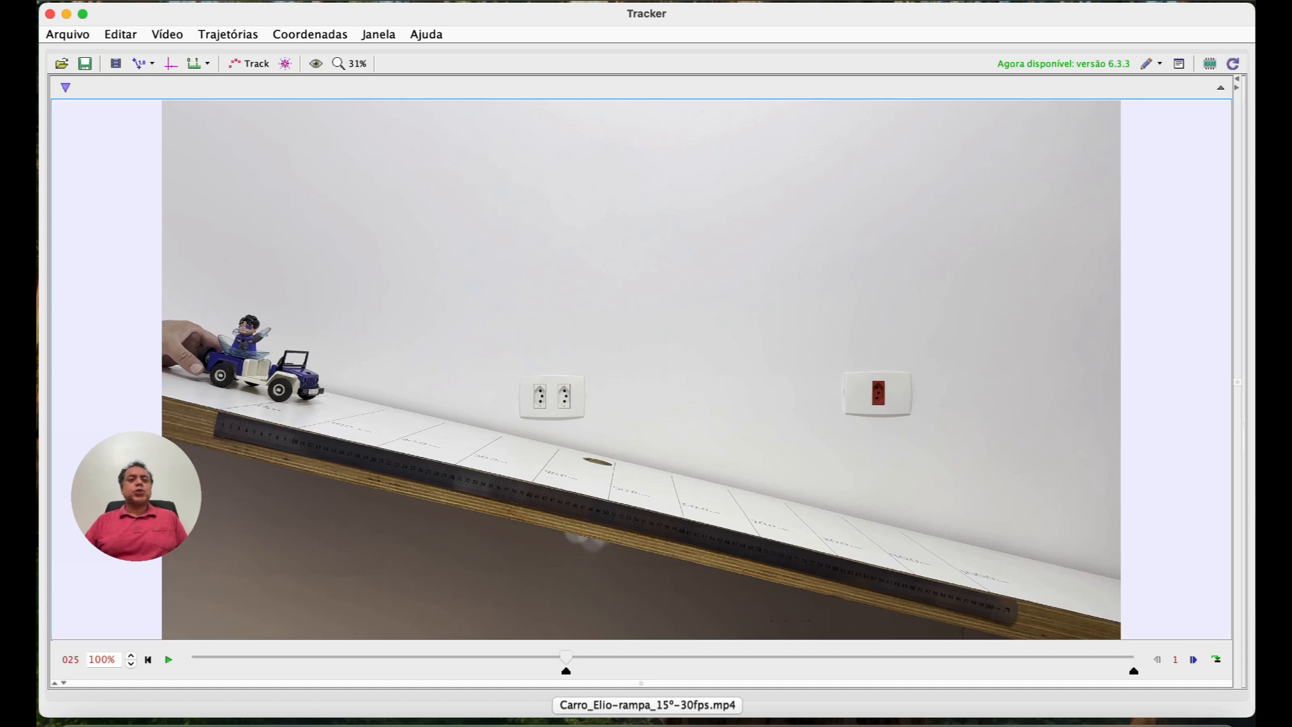
- Create a new point mass track for the car
click(227, 34)
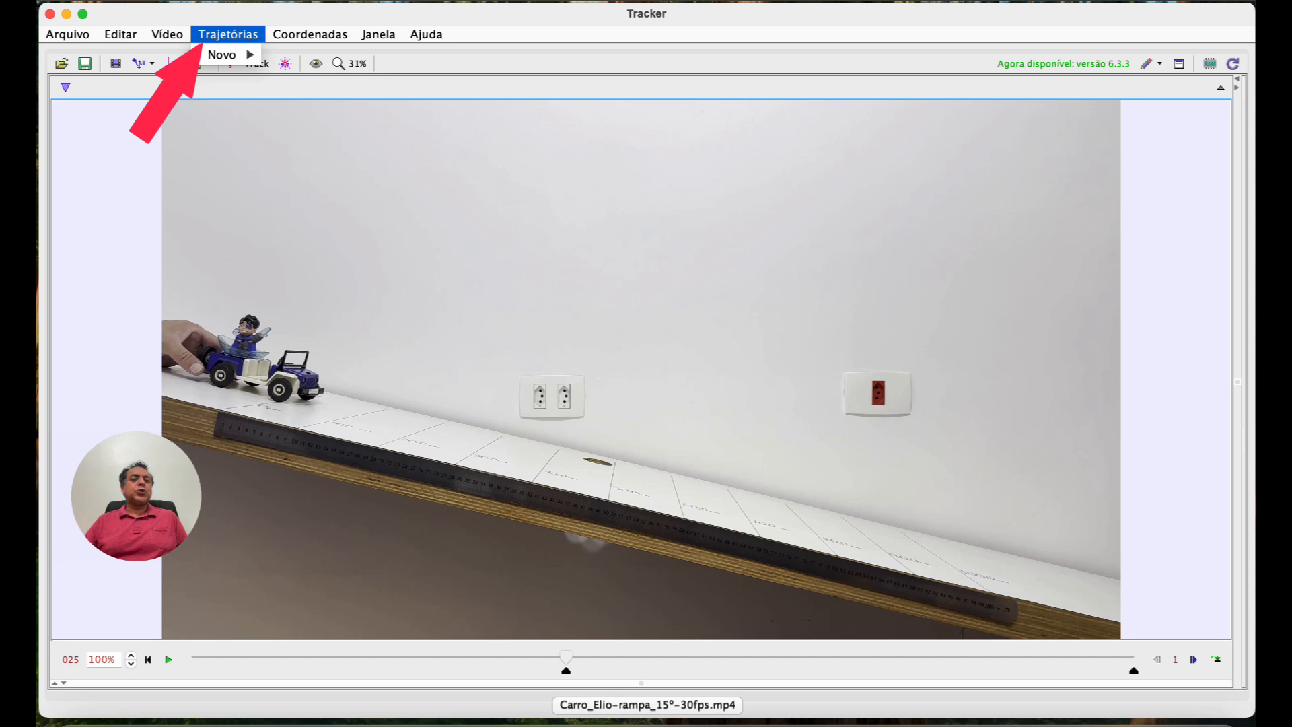
mouse_move(222, 55)
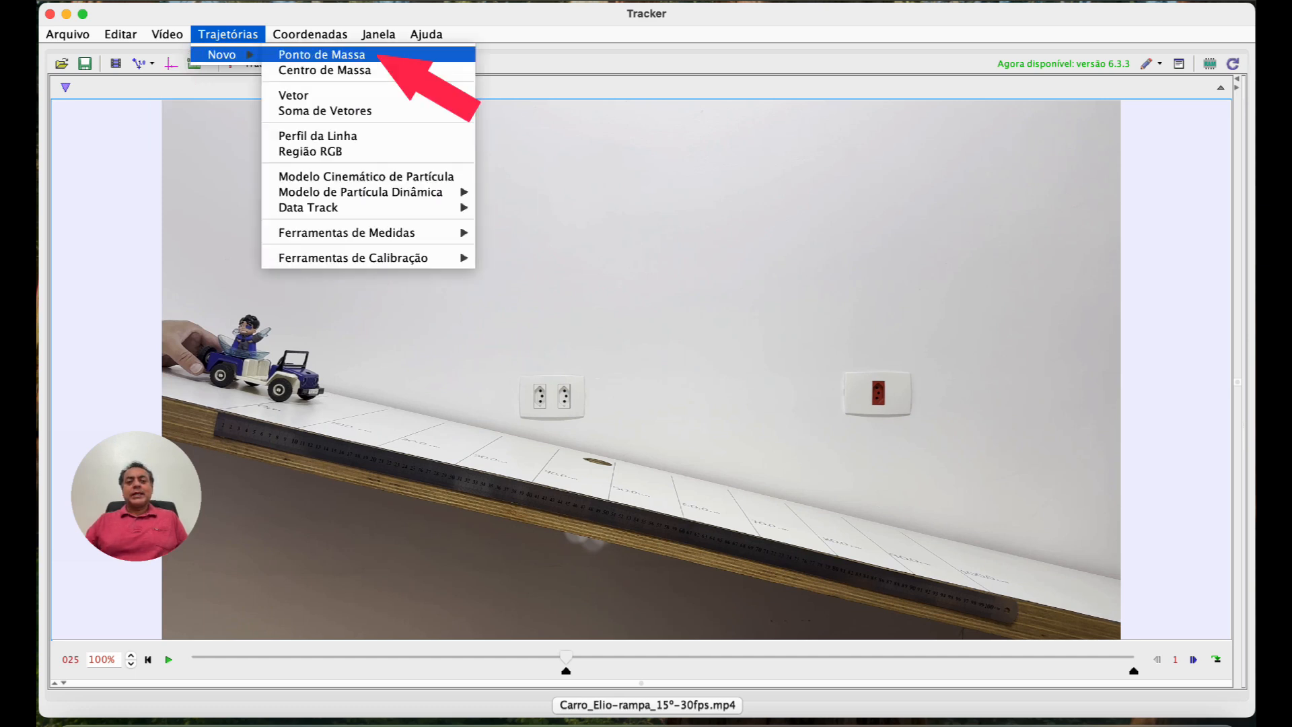
click(336, 55)
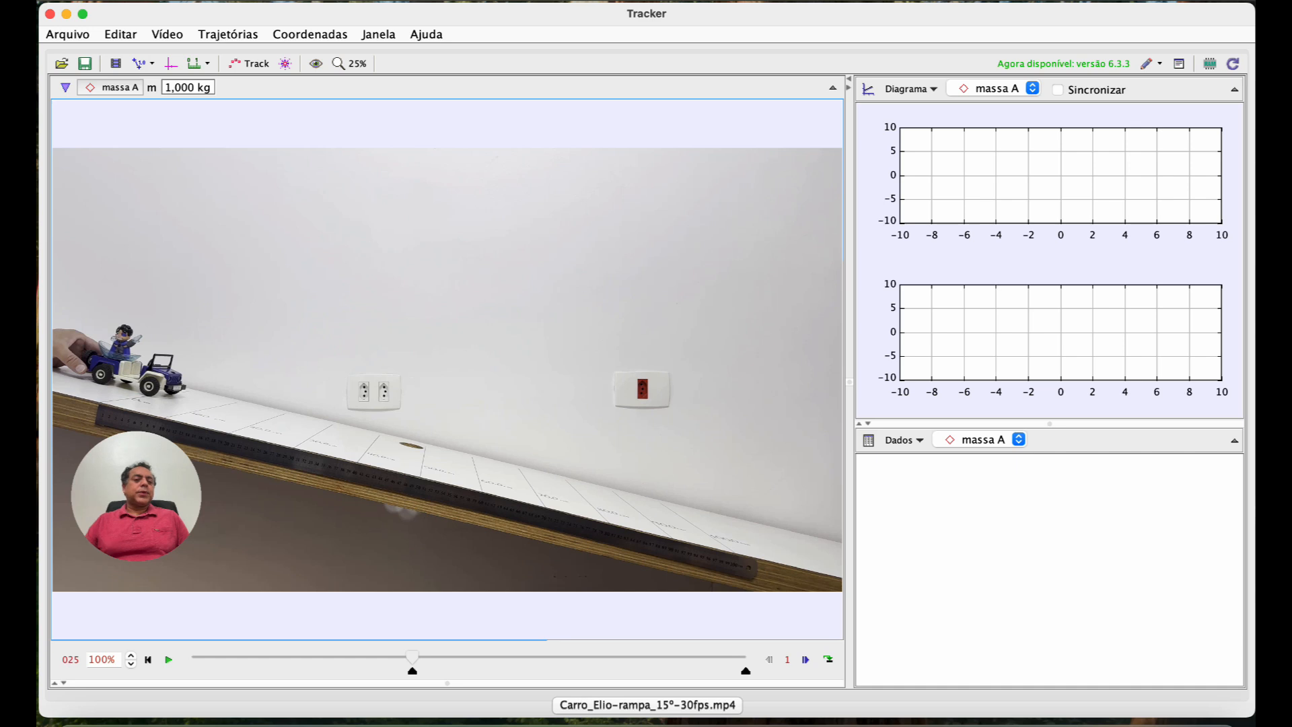
- Set the marker style of the massa A track to diamond (diamante)
click(112, 87)
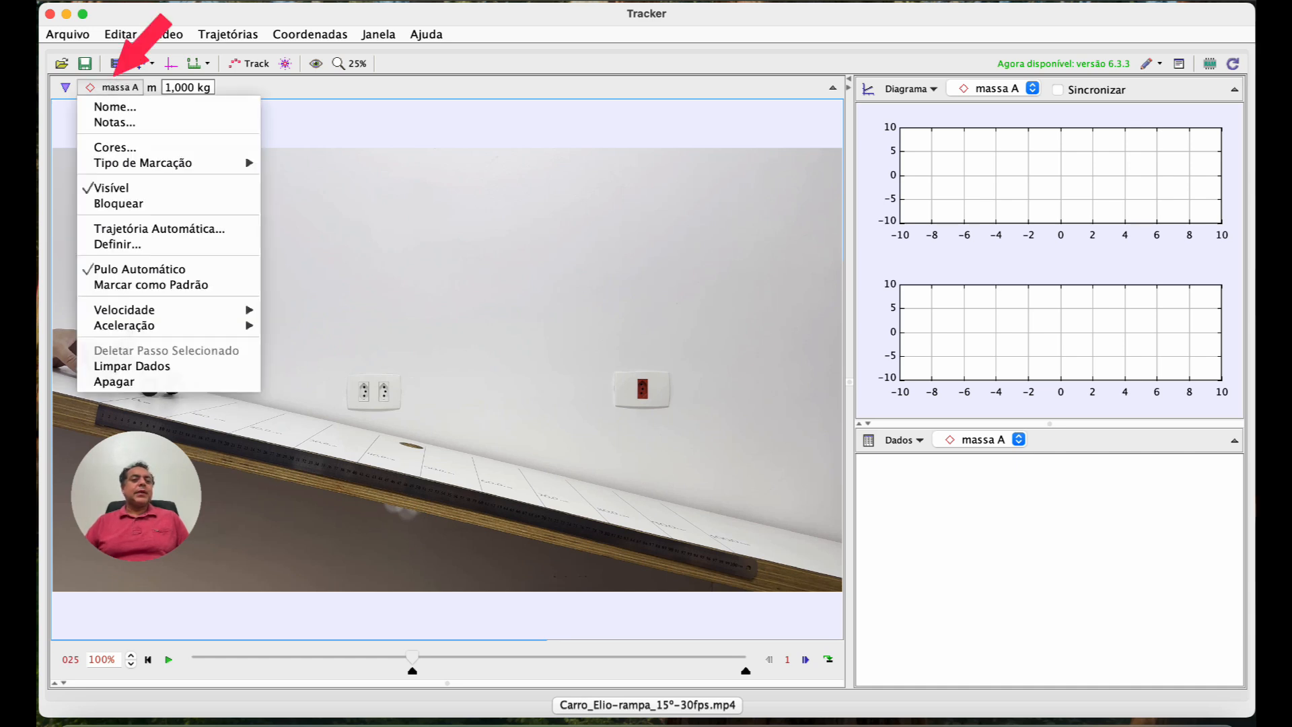
mouse_move(143, 163)
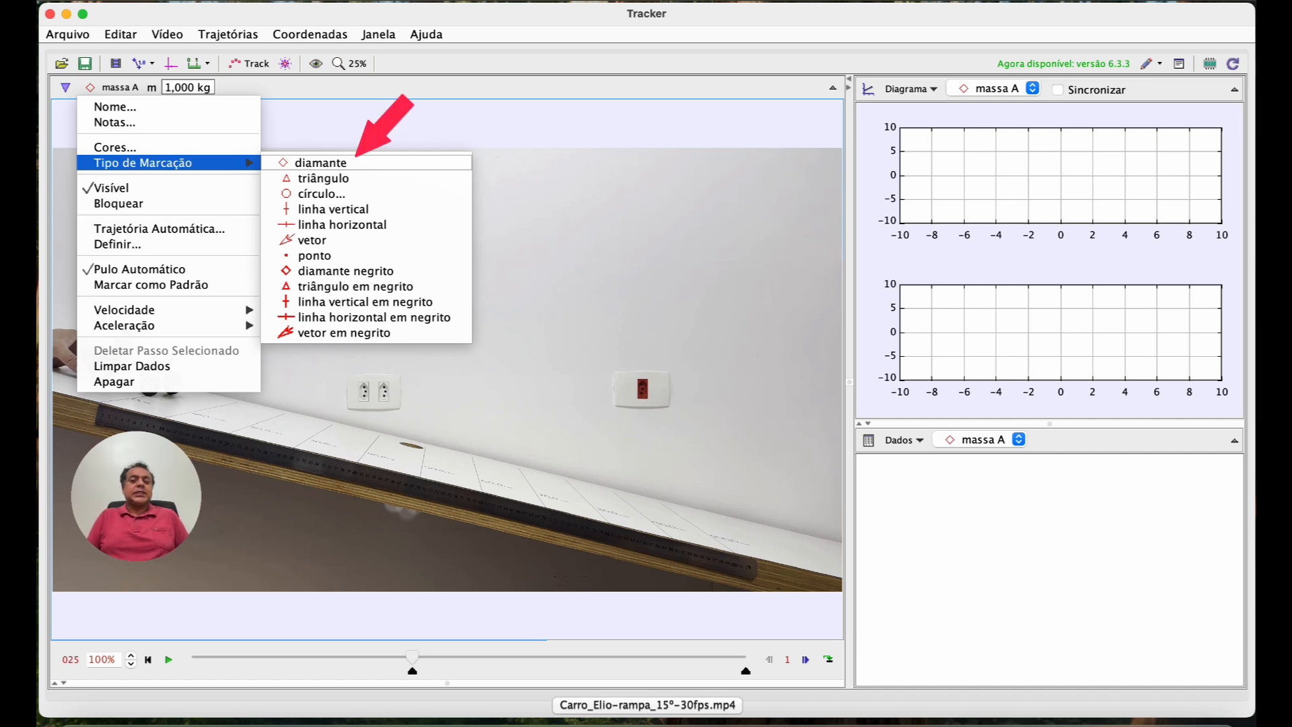
mouse_move(242, 162)
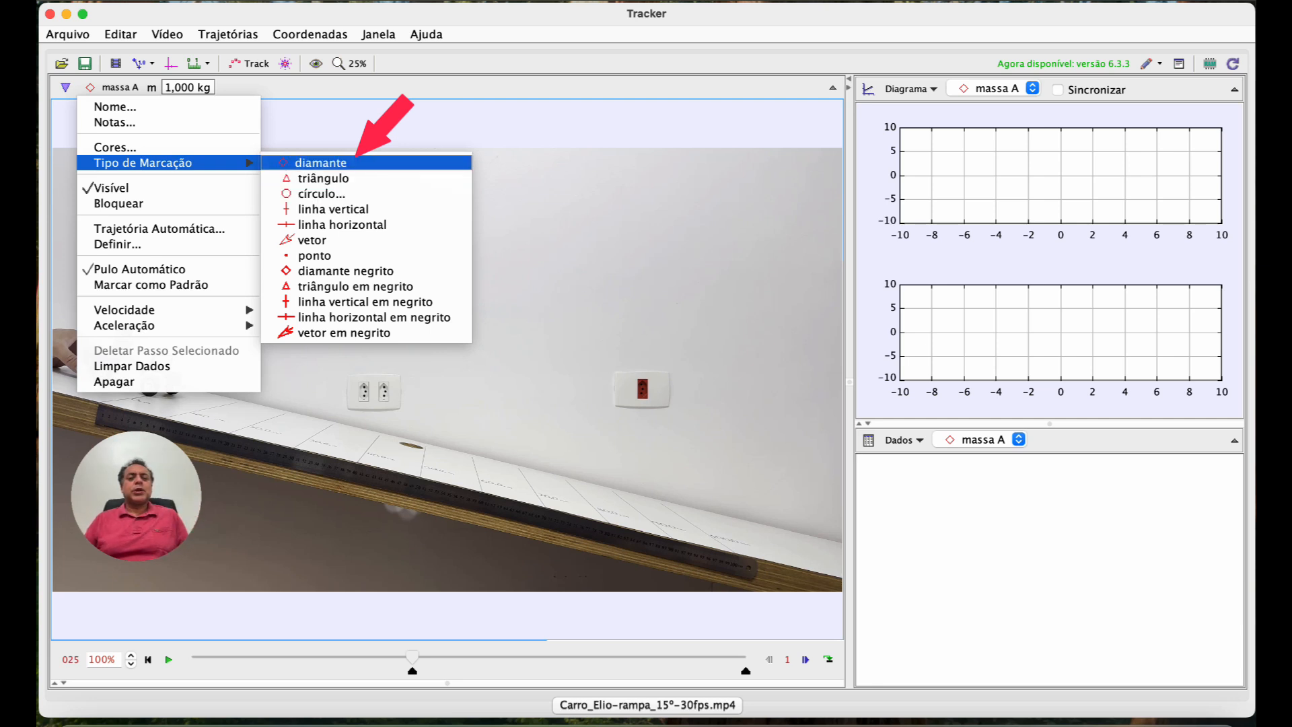
click(321, 163)
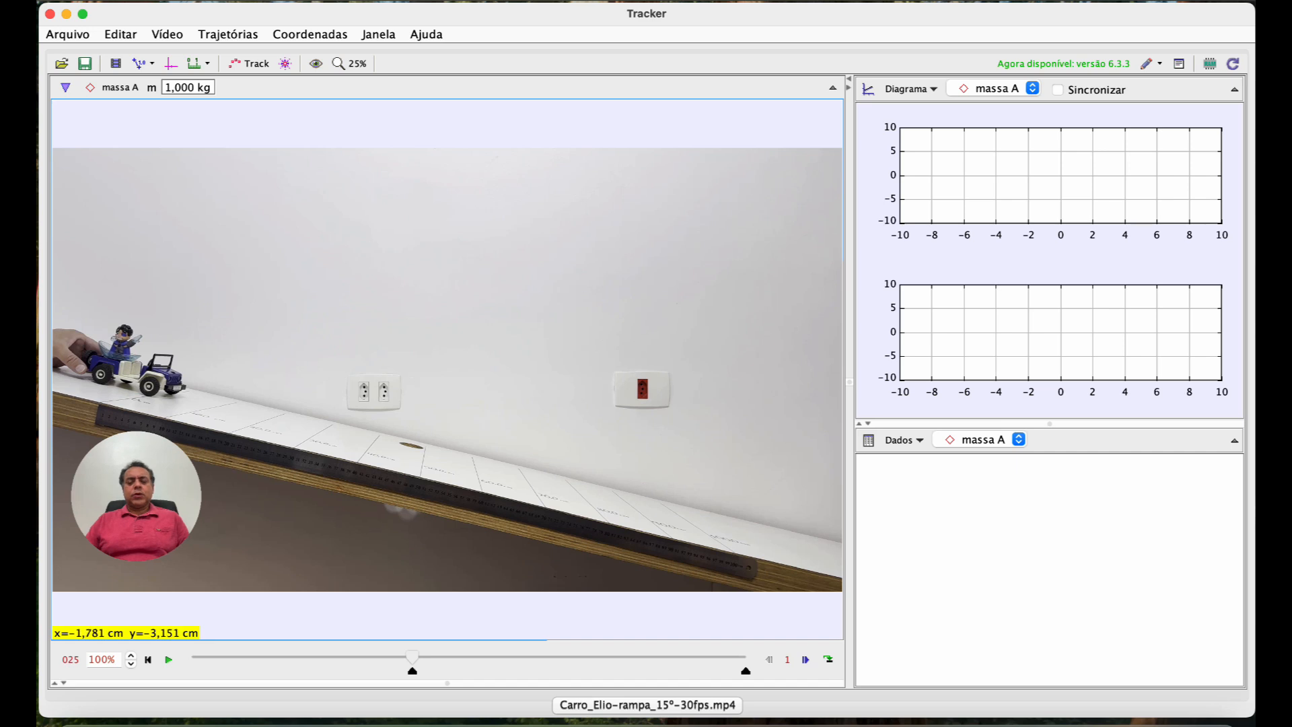
- Mark massa A's first position in frame 25 where the base of the front wheel meets the end of the 0 cm line
scroll(121, 384, up, 10)
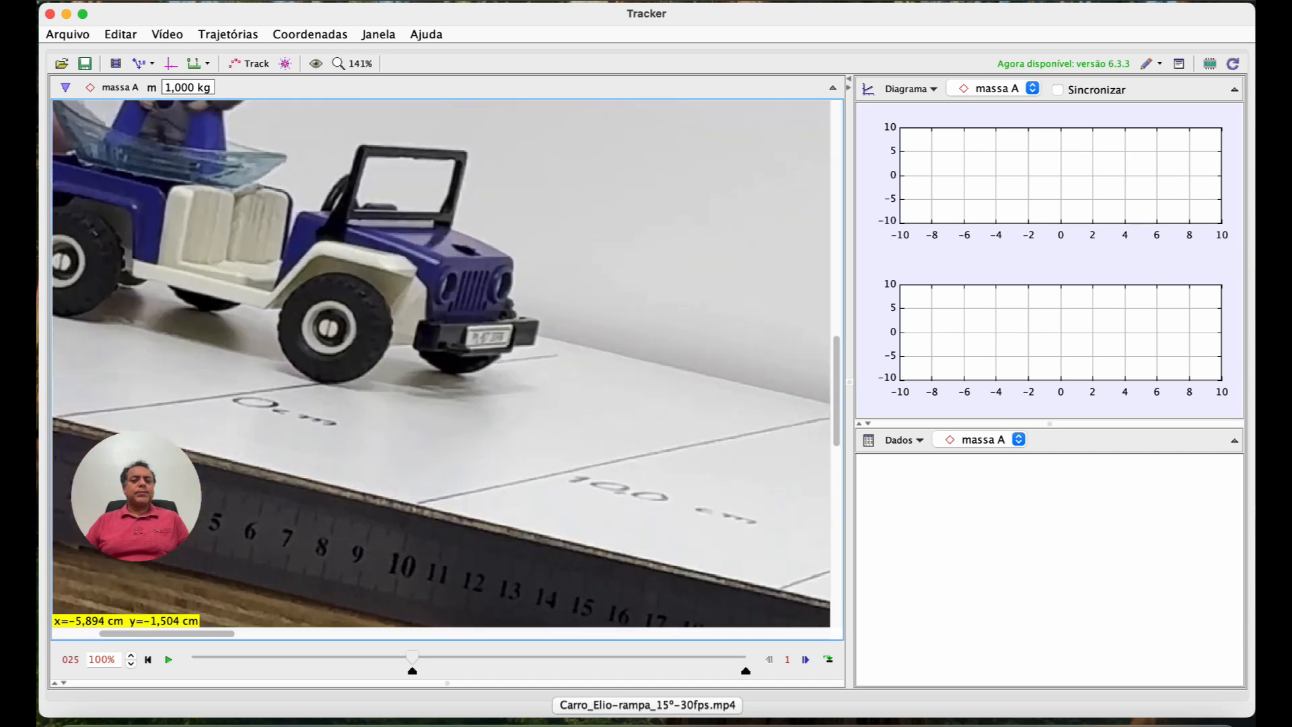
scroll(177, 396, up, 4)
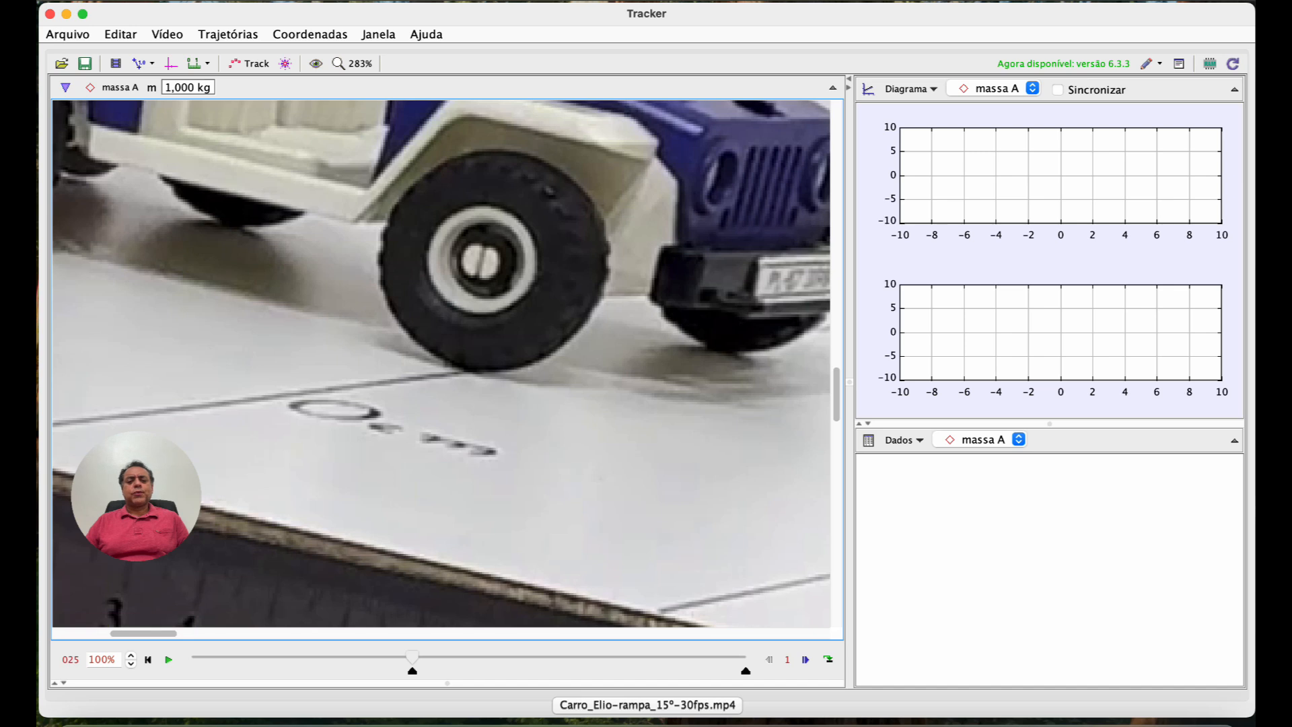
scroll(441, 363, up, 2)
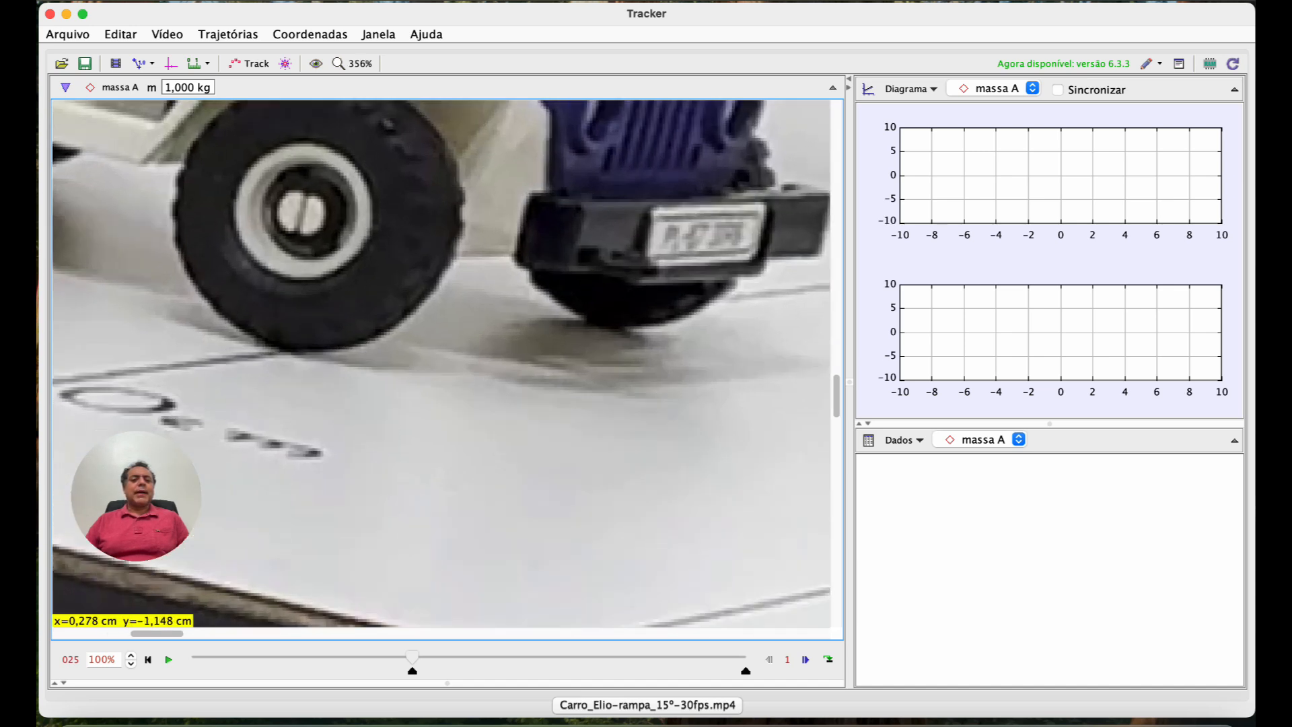
scroll(441, 363, up, 2)
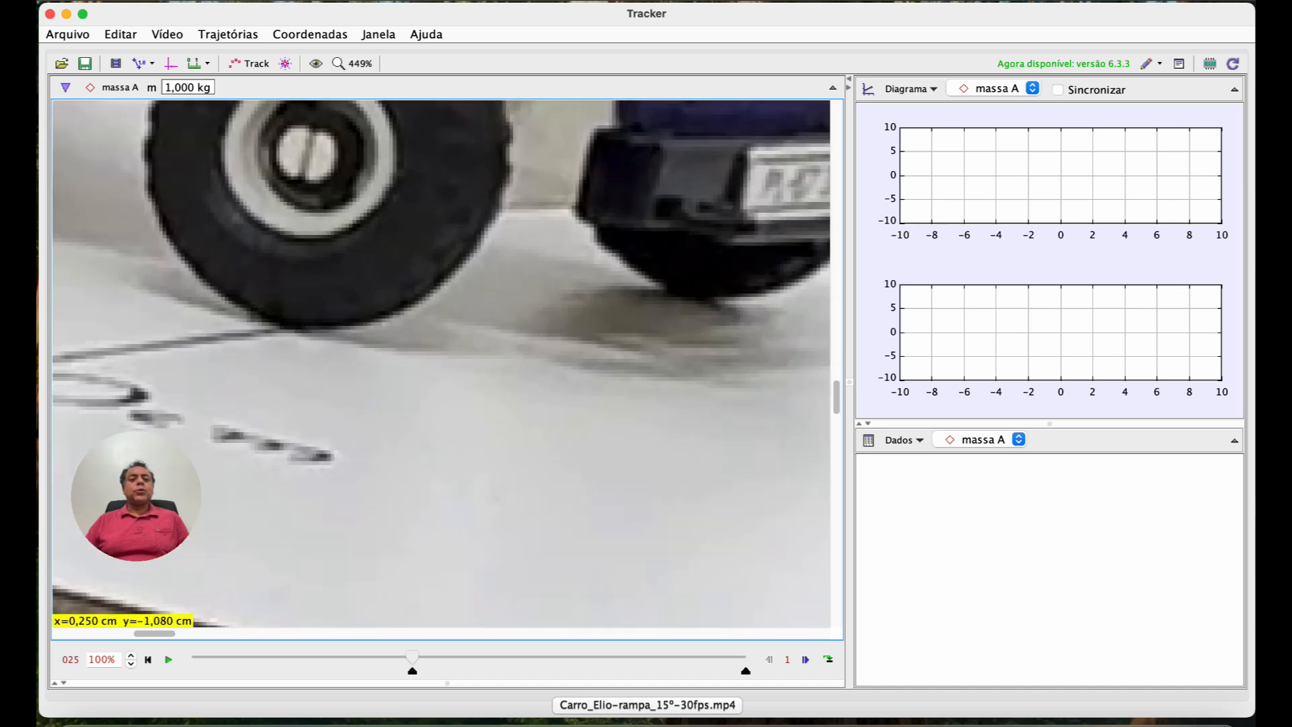
mouse_move(154, 633)
mouse_down()
mouse_move(120, 633)
mouse_move(148, 633)
mouse_up()
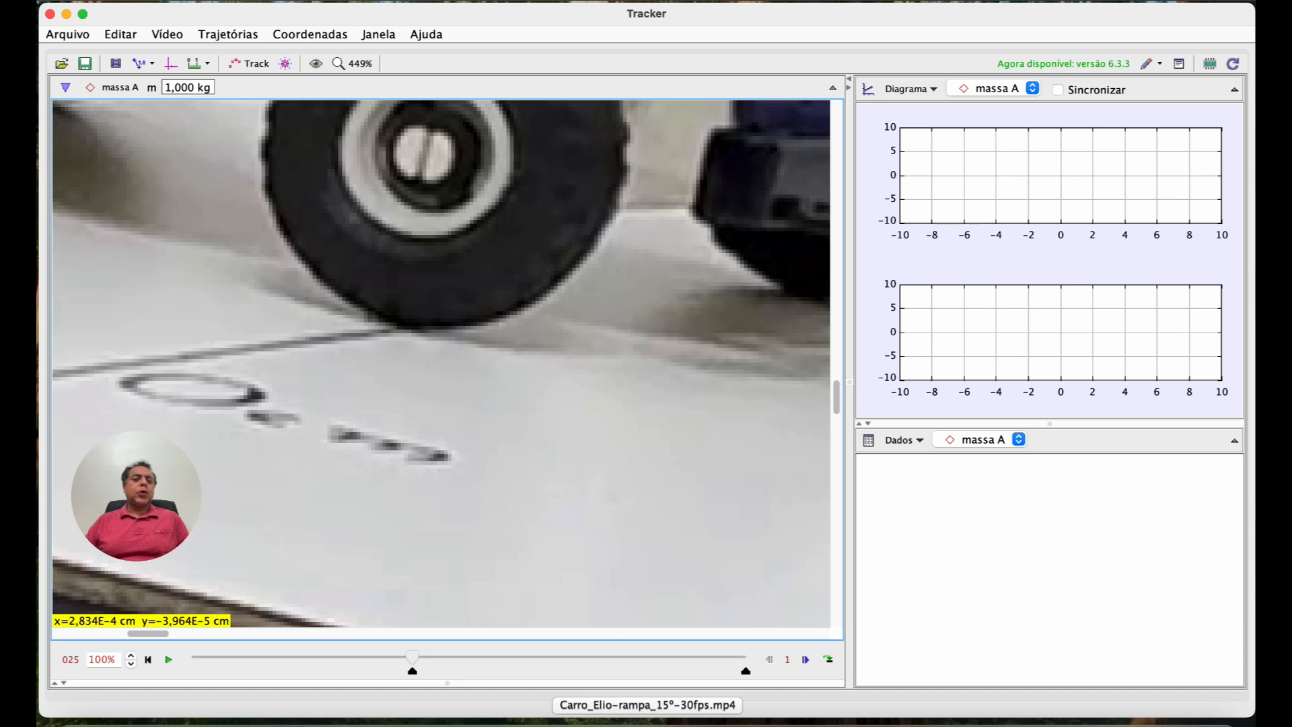
shift+click(397, 329)
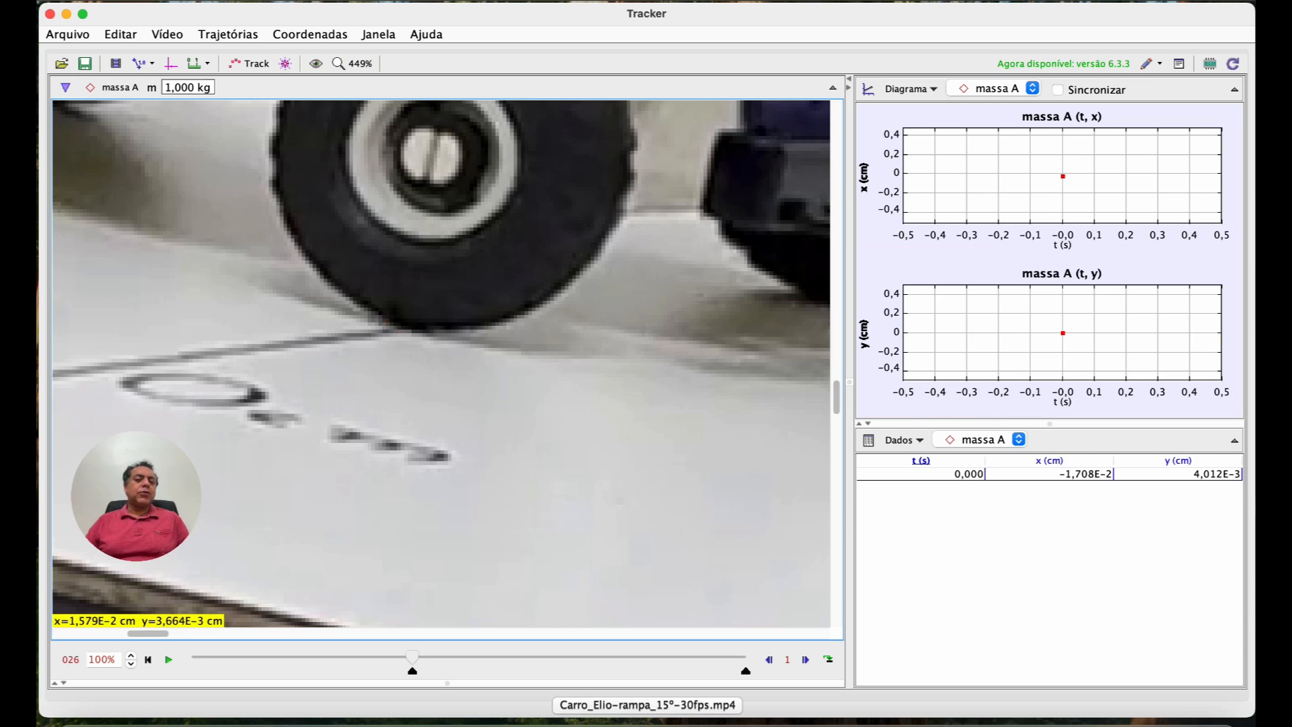
- Mark massa A's positions in frames 26 to 31 at the base of the front wheel where it touches the ramp
shift+click(394, 338)
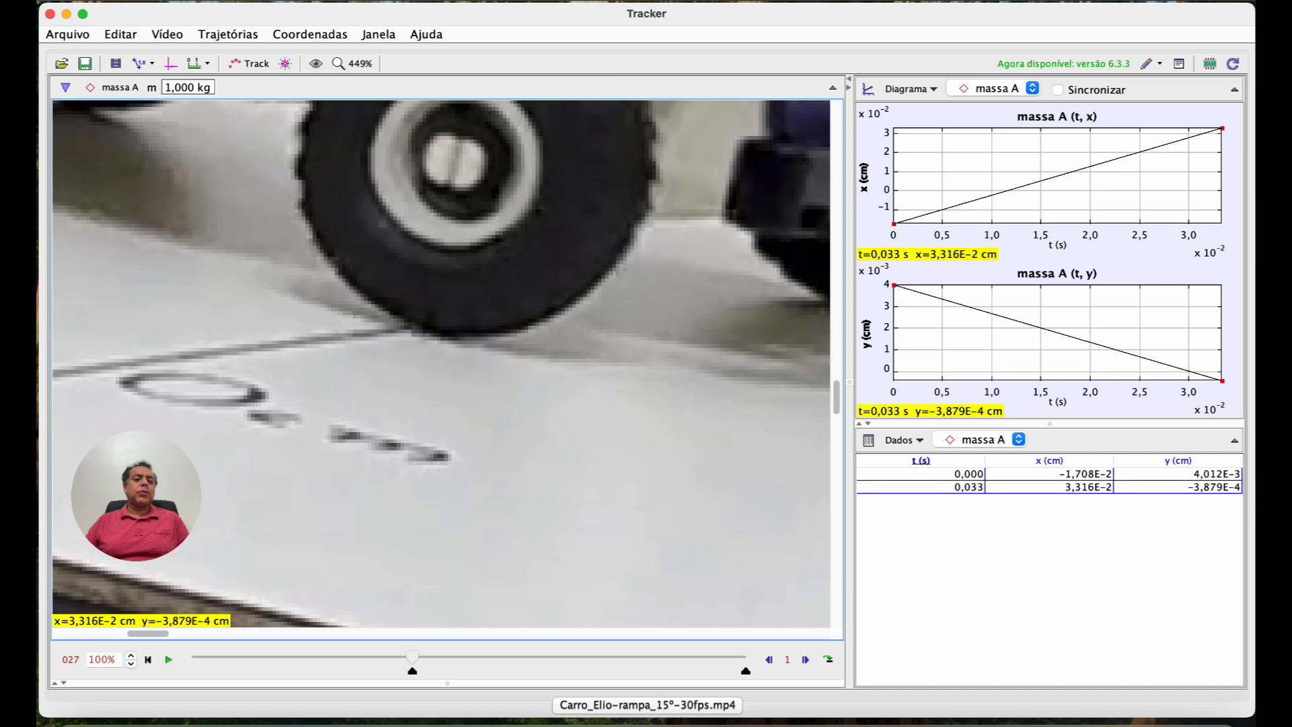
shift+click(431, 340)
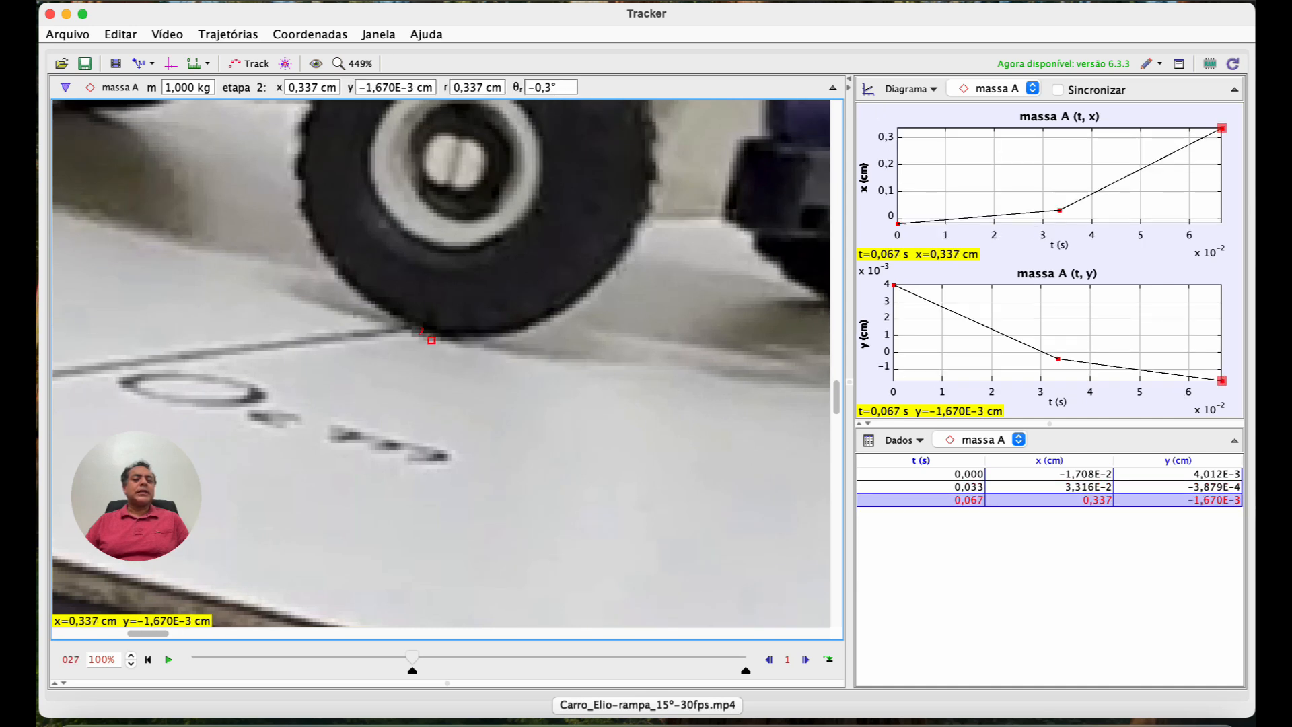
shift+click(473, 350)
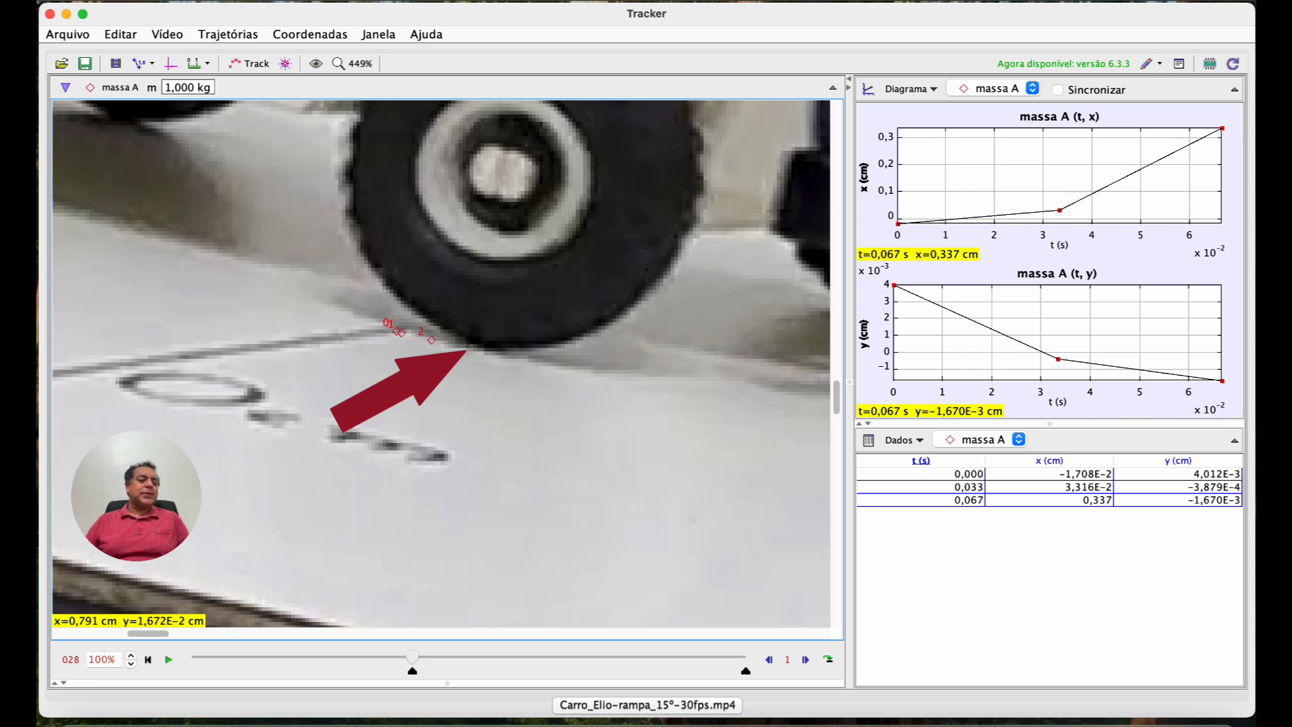
key(shift)
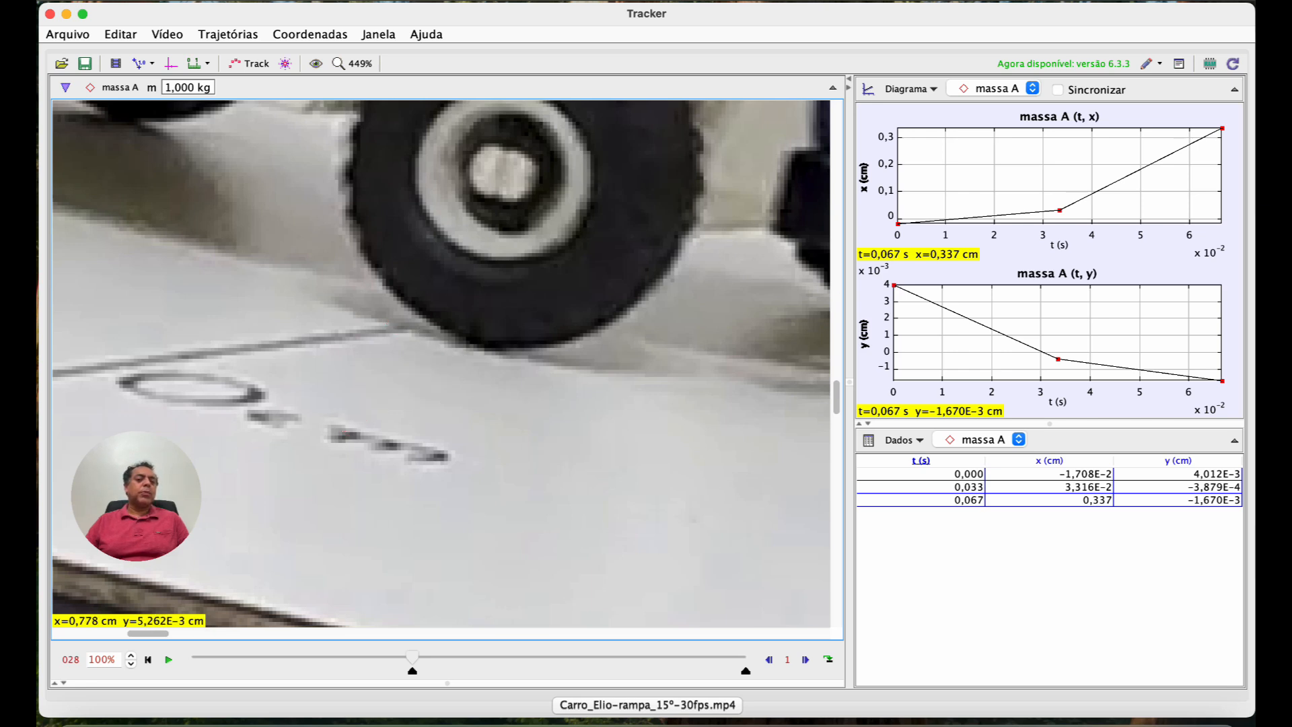
shift+click(466, 350)
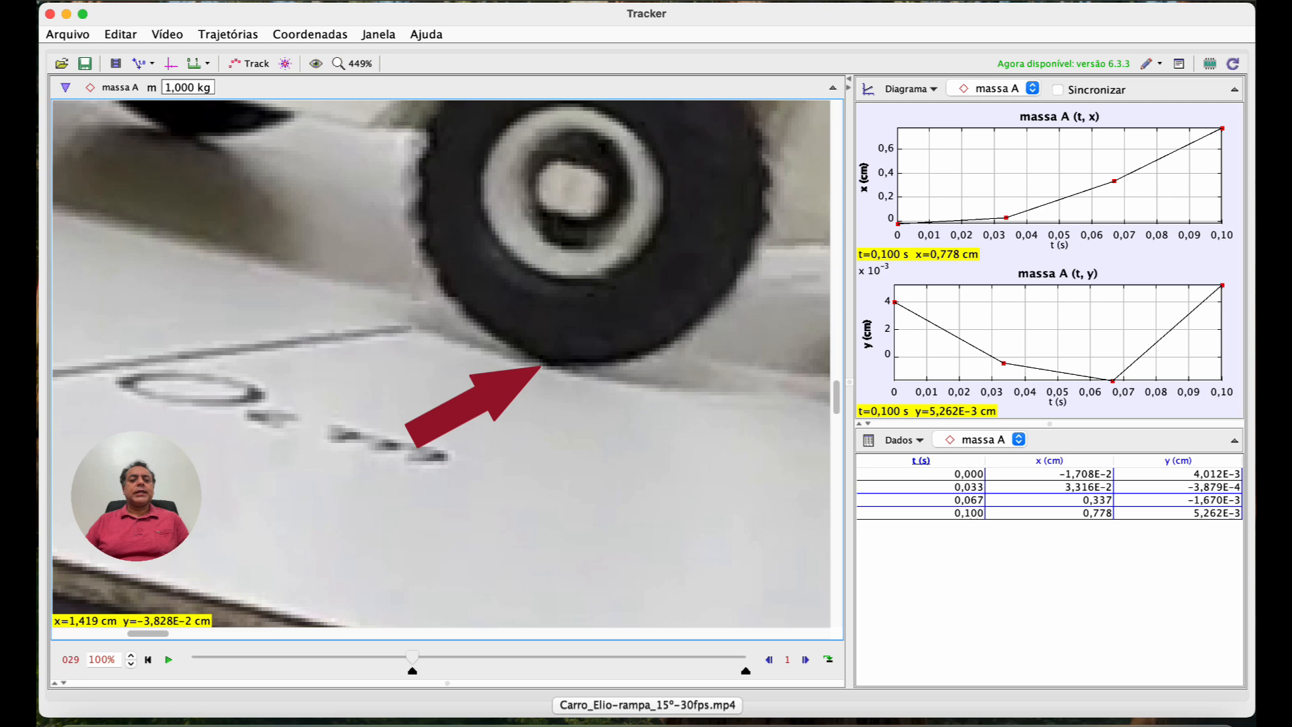
shift+click(541, 366)
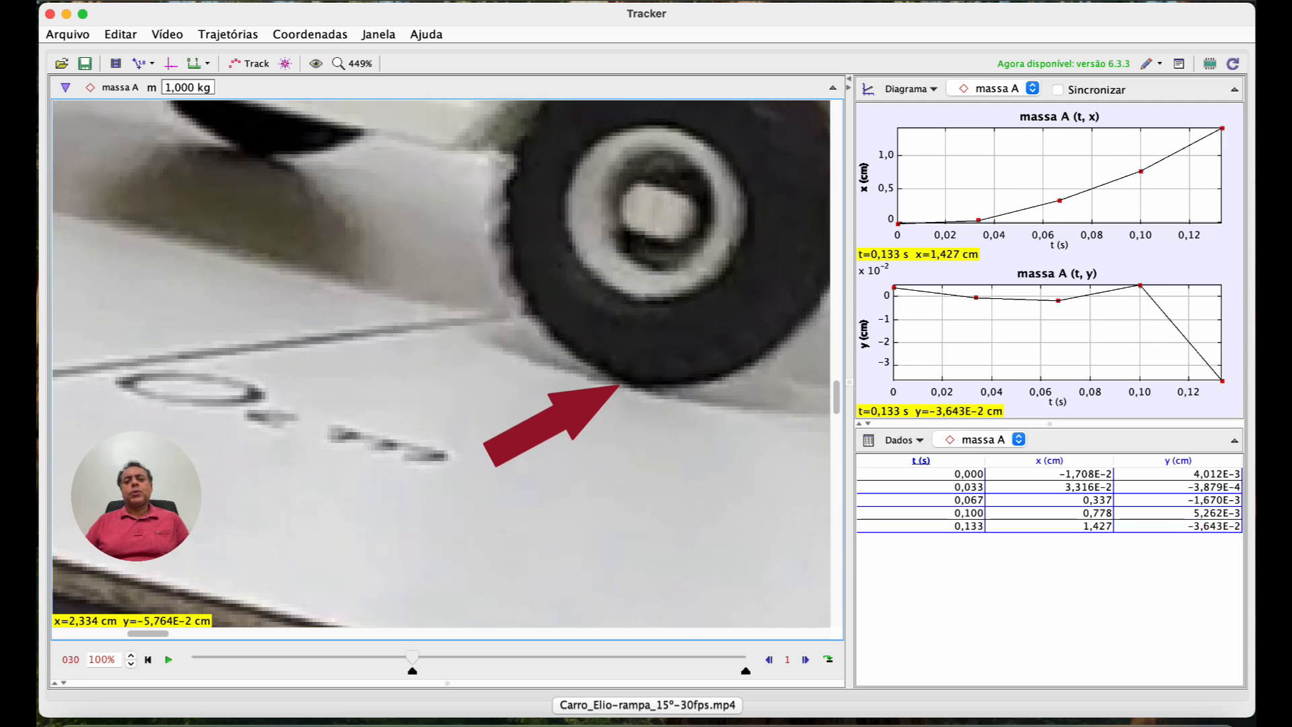
shift+click(618, 386)
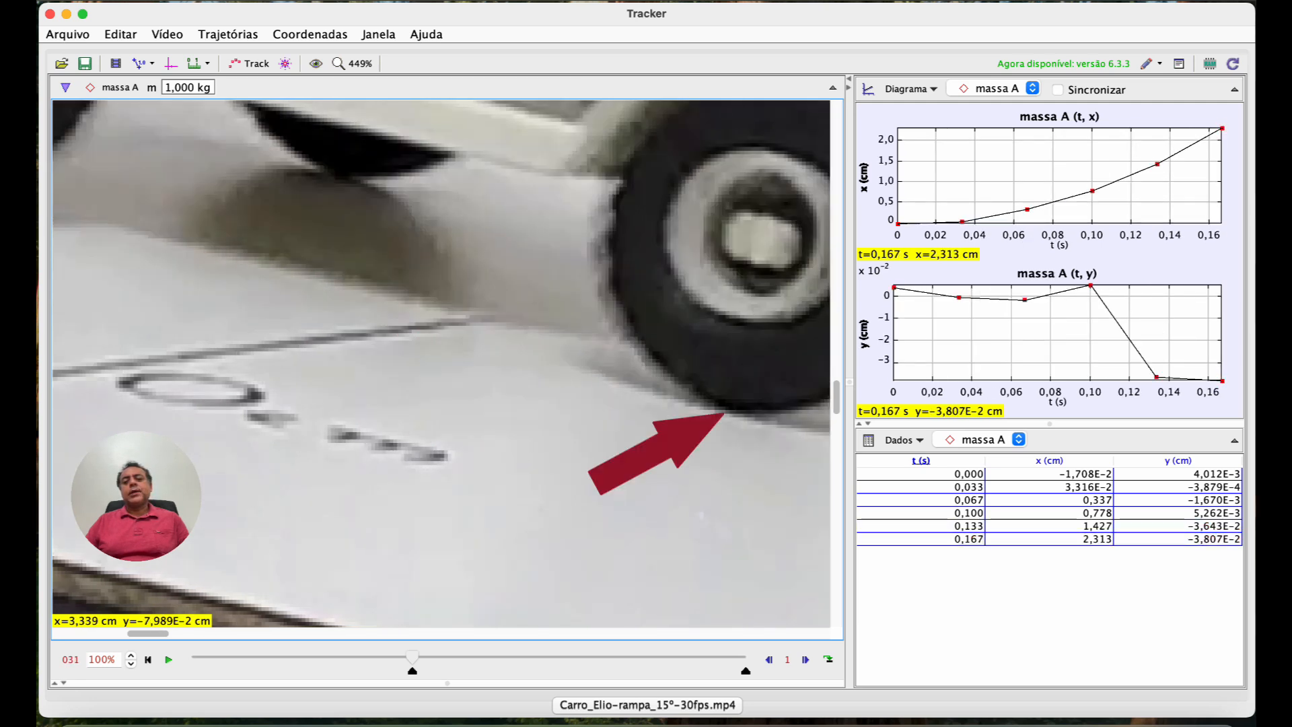
shift+click(721, 415)
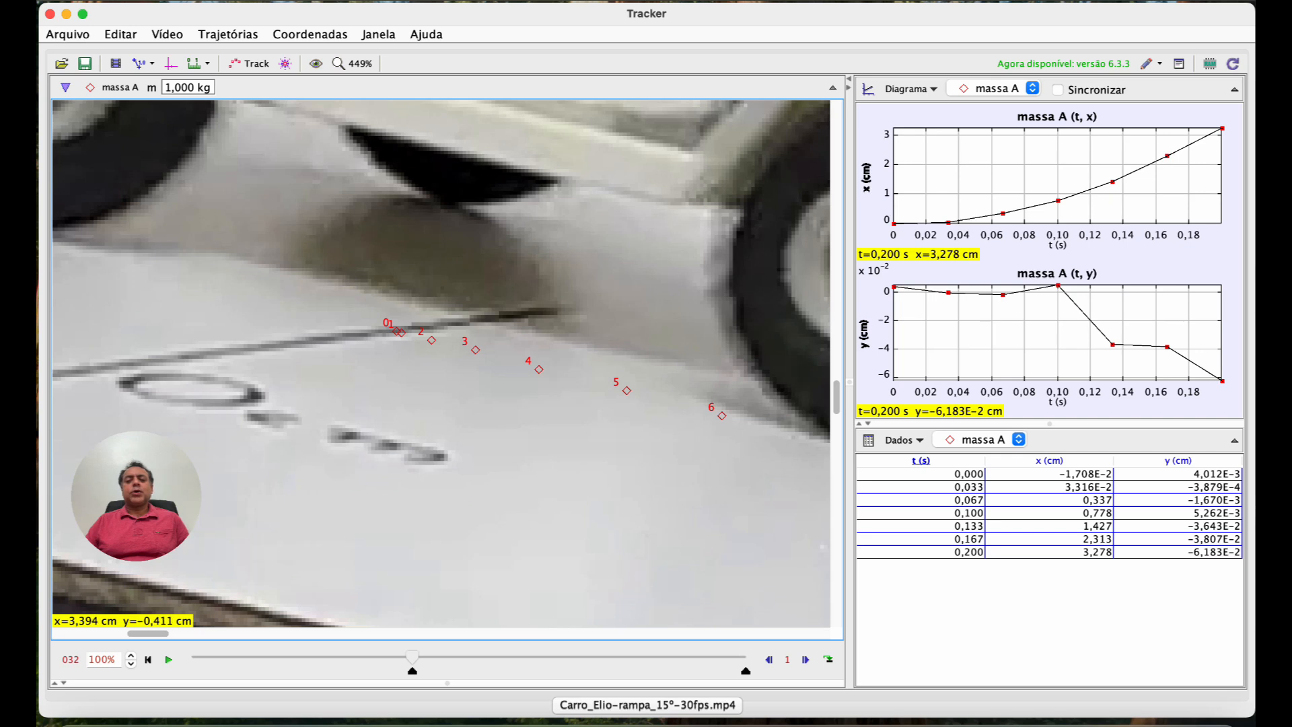
- Mark massa A's positions in frames 32 to 34 at the front wheel's contact point with the ramp
scroll(441, 363, right, 10)
scroll(441, 364, down, 3)
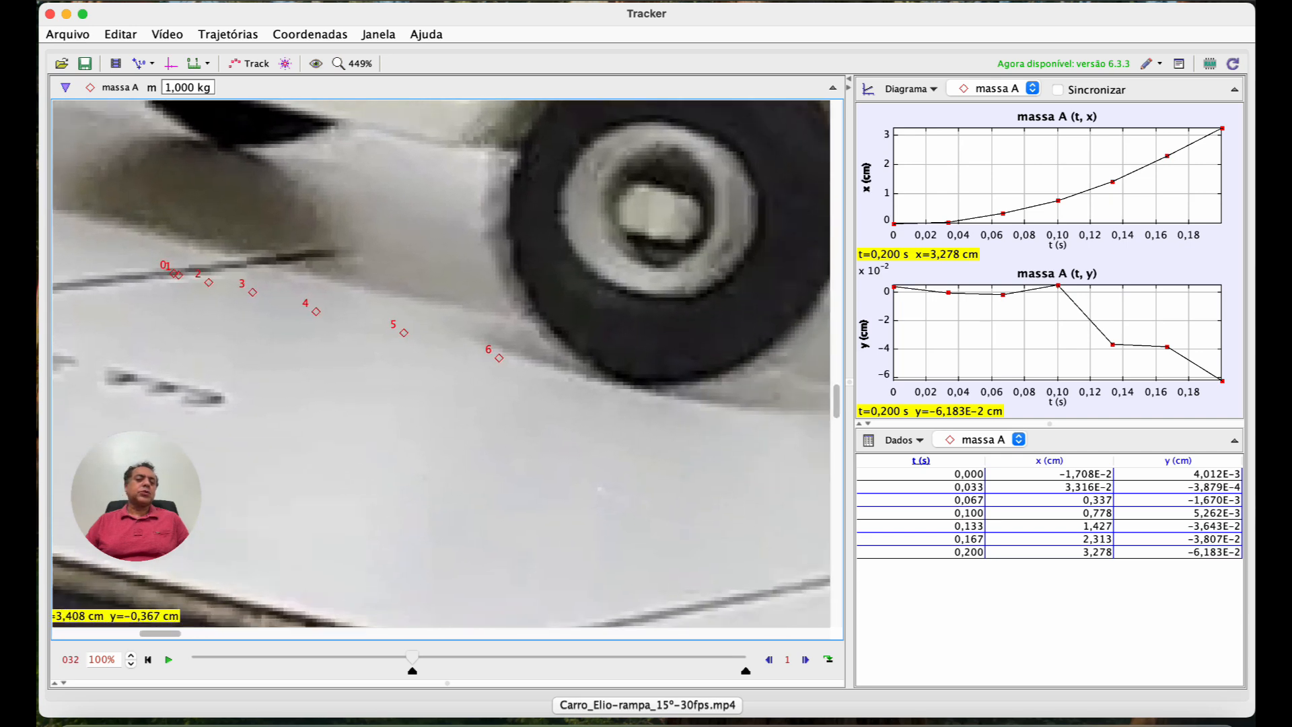
scroll(441, 364, right, 3)
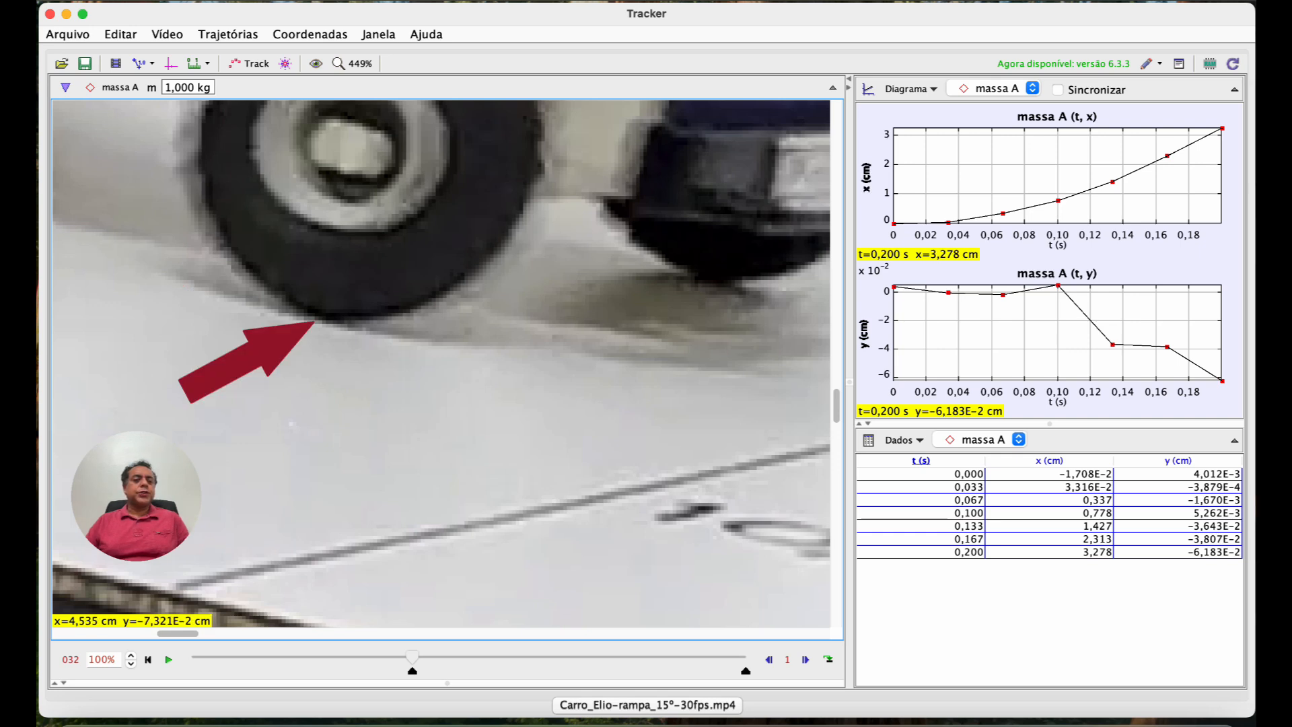
shift+click(316, 323)
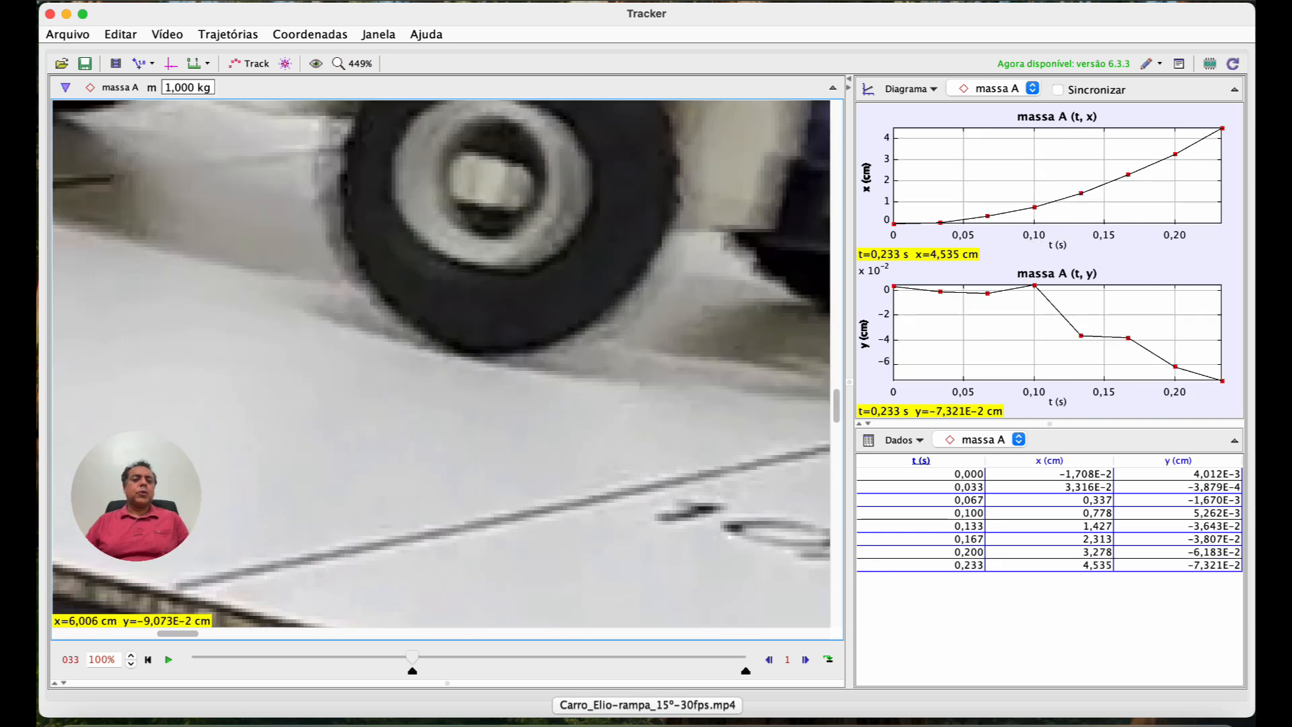
shift+click(467, 354)
shift+click(609, 394)
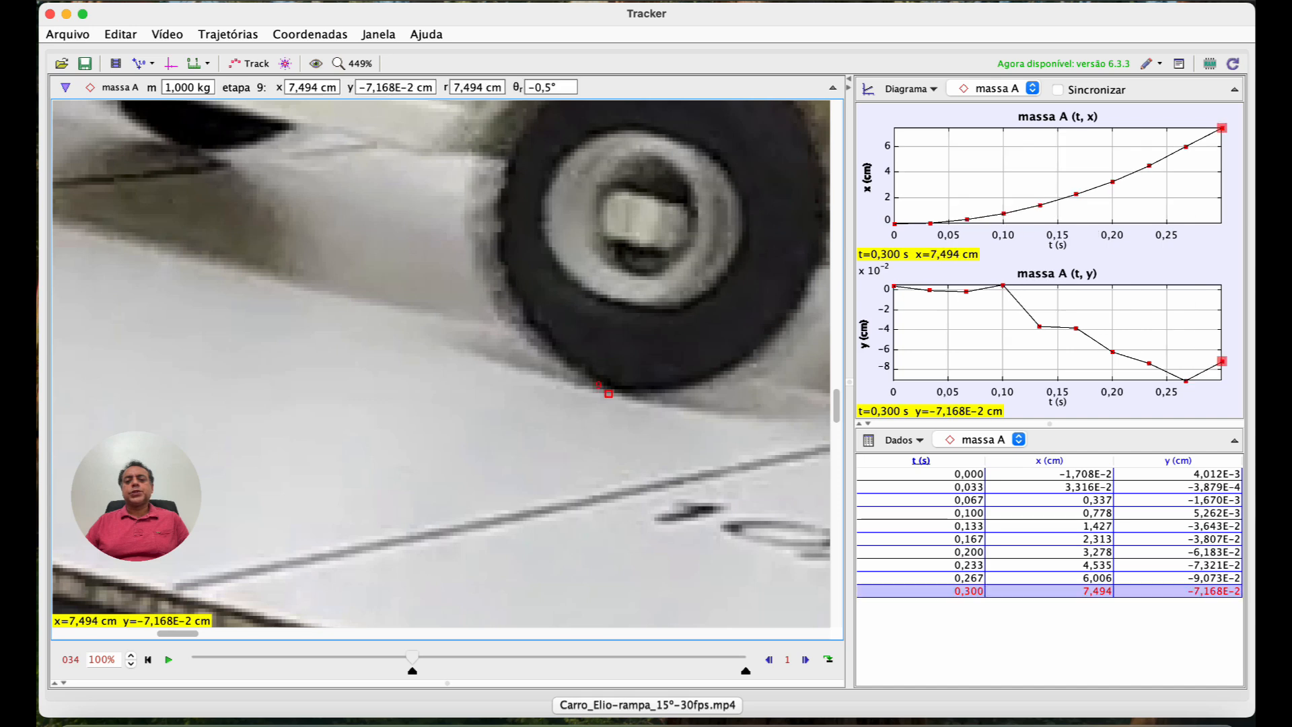
- Continue tracking massa A through frames 35 to 39, marking the base of the front wheel in each frame
drag(720, 470, 293, 348)
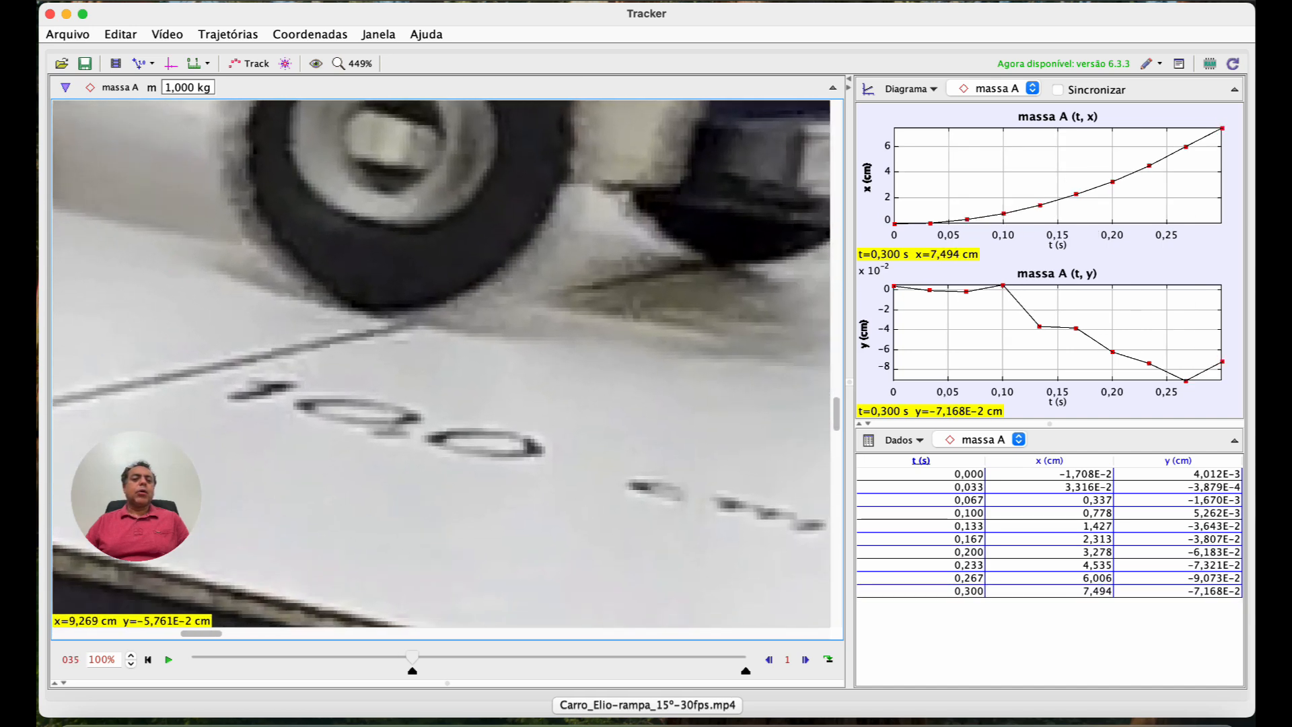
shift+click(353, 307)
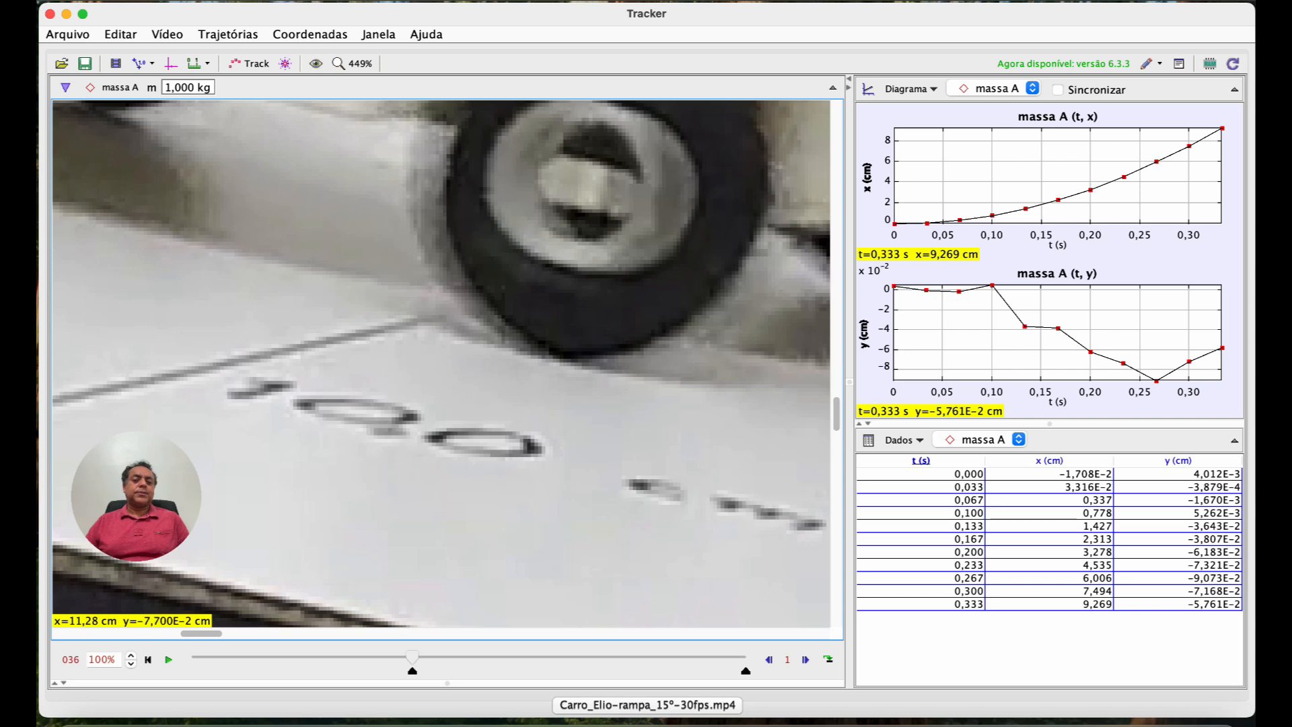
shift+click(557, 360)
drag(634, 430, 198, 297)
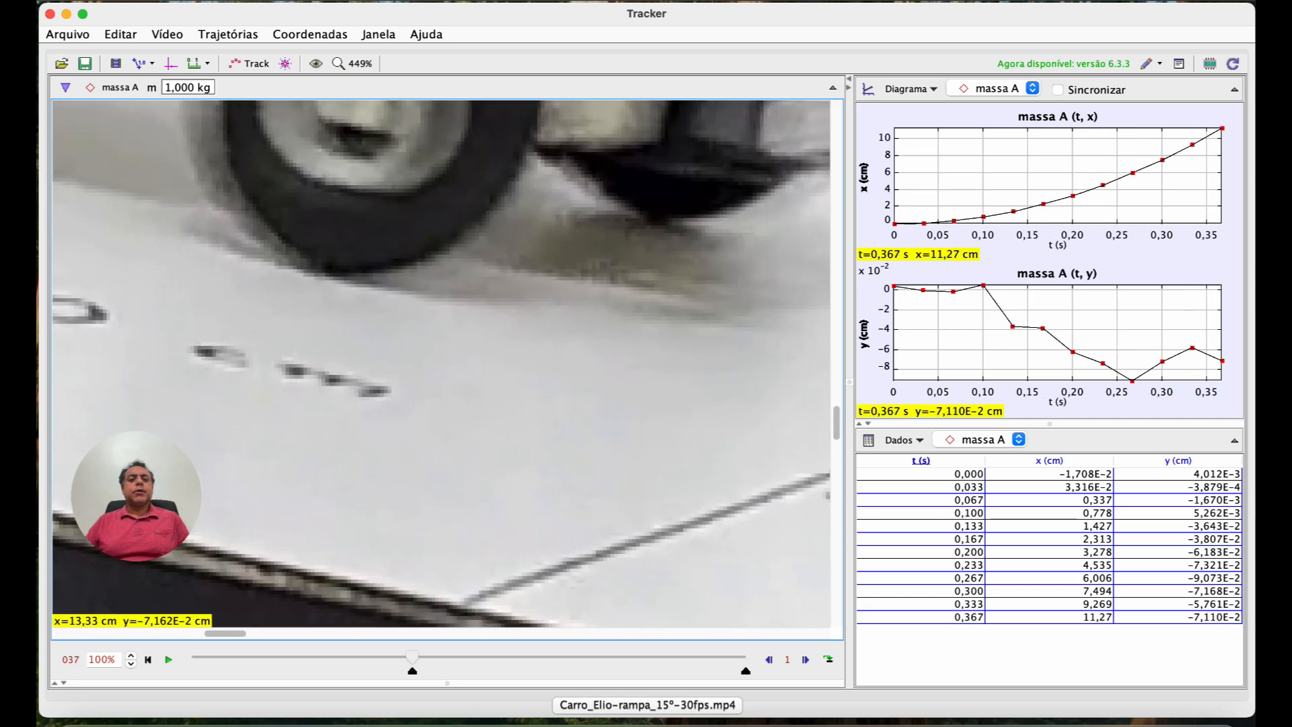
shift+click(325, 276)
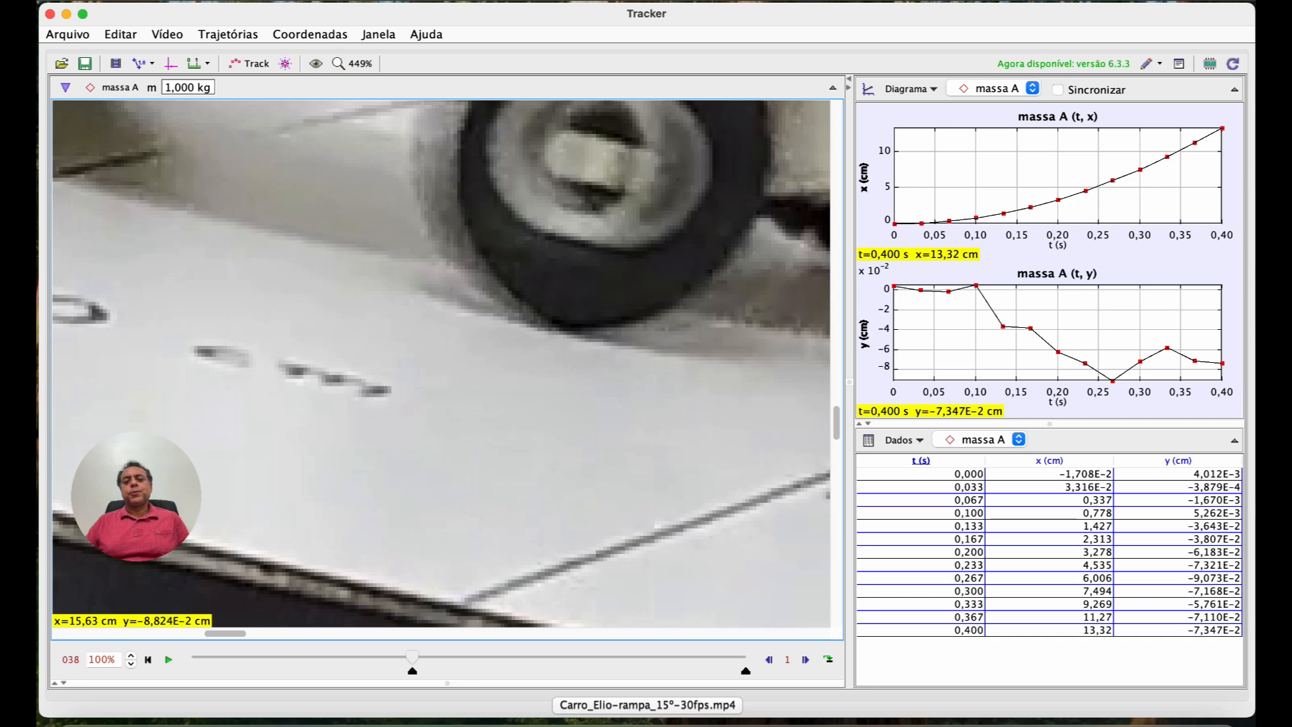
shift+click(558, 332)
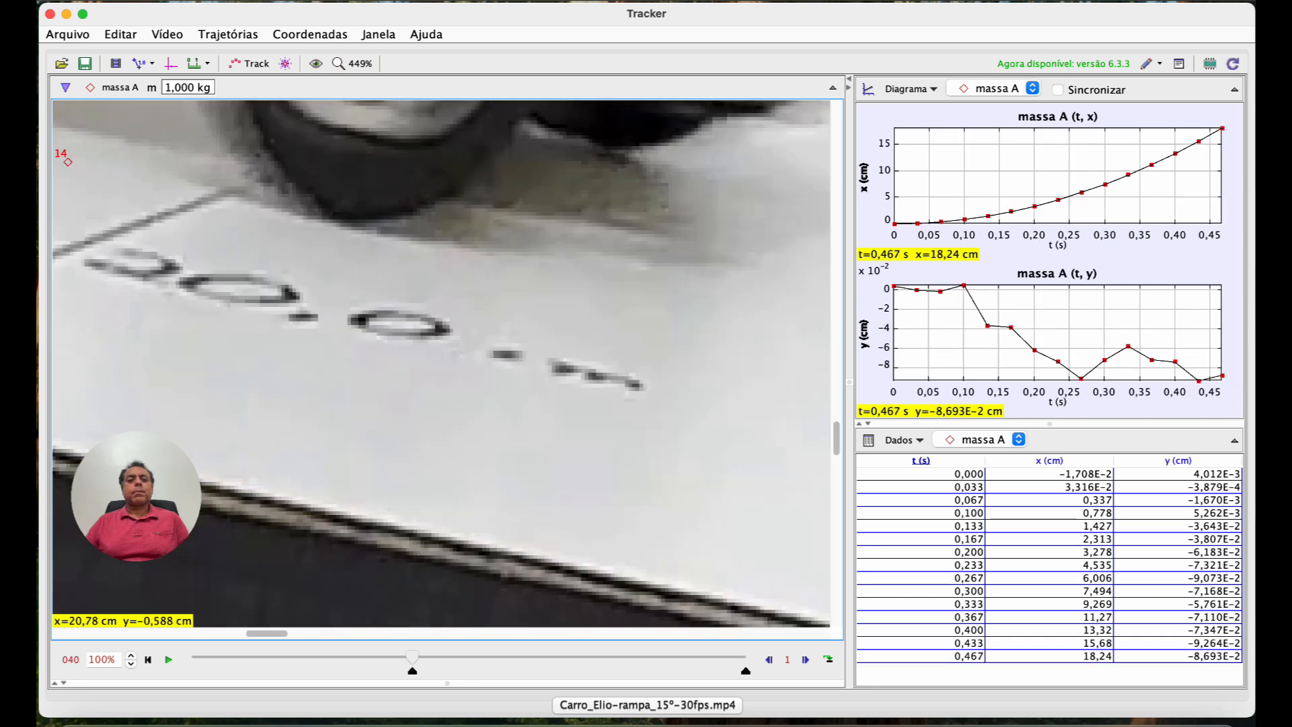
- Mark massa A's positions in frames 40 to 42 at the base of the front wheel on the ramp
shift+click(331, 227)
shift+click(620, 300)
drag(802, 373, 422, 273)
shift+click(539, 274)
- Try to mark massa A's positions in frames 43 to 46 around the 30.0 cm line
shift+click(349, 216)
shift+click(682, 300)
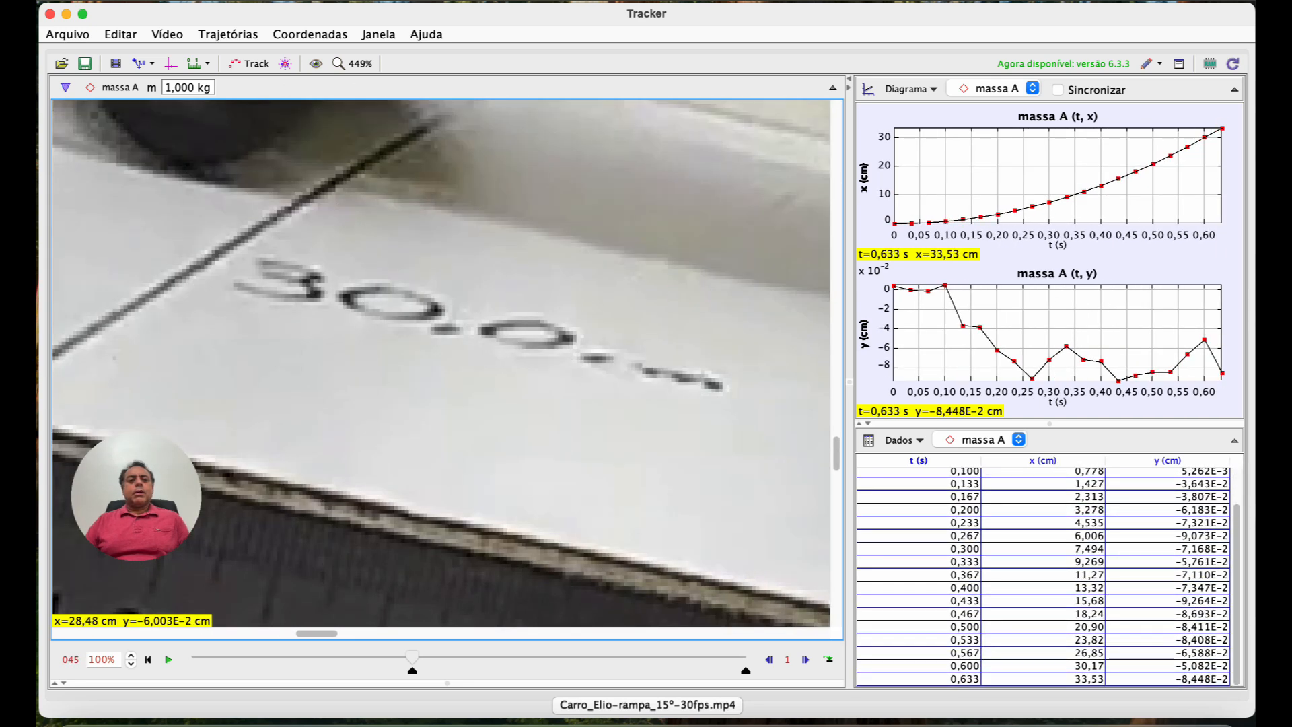
shift+click(165, 174)
shift+click(536, 262)
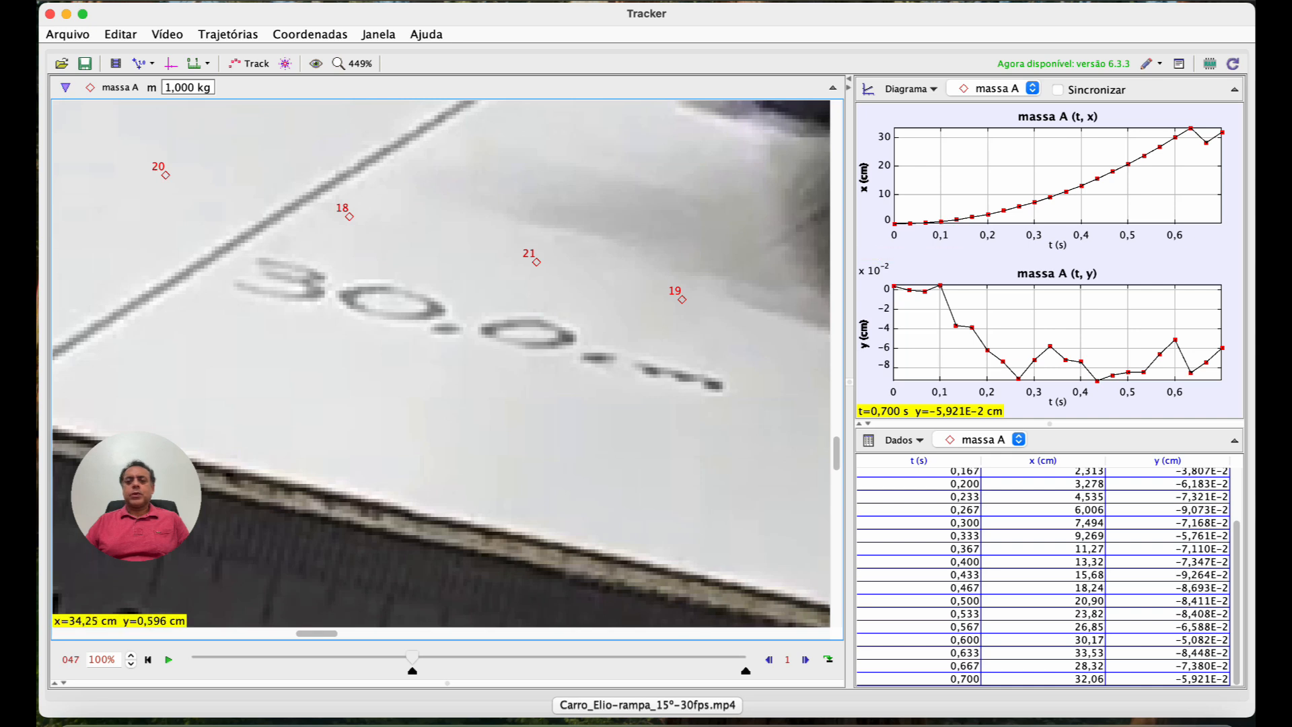
- Delete massa A's marked steps 19 and 21 near the 30.0 cm label
click(680, 297)
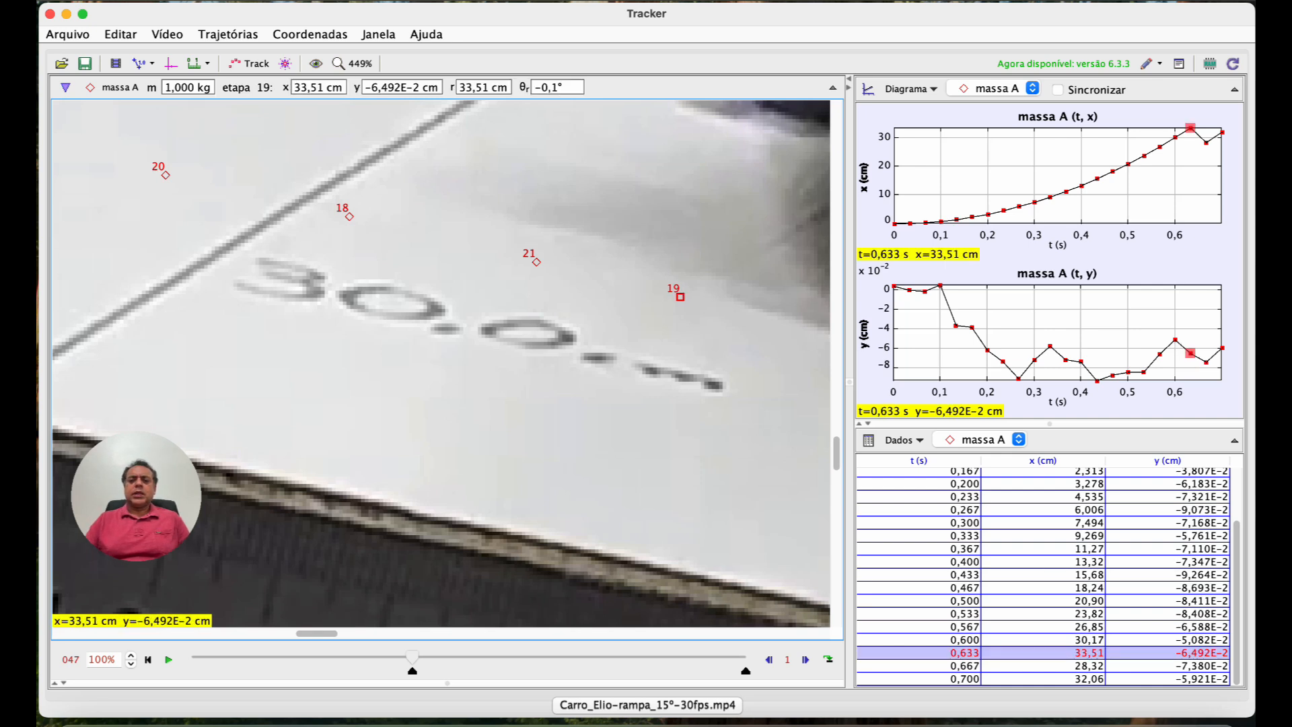
right_click(680, 296)
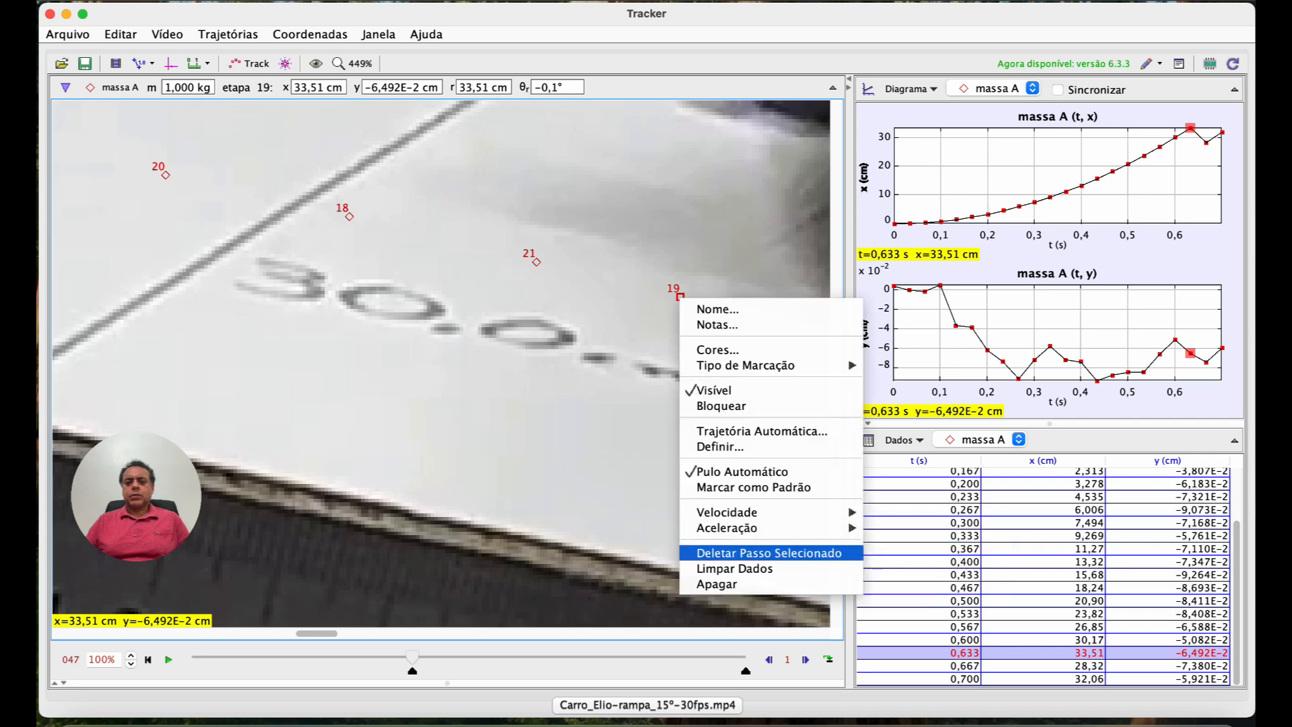
click(769, 552)
right_click(536, 262)
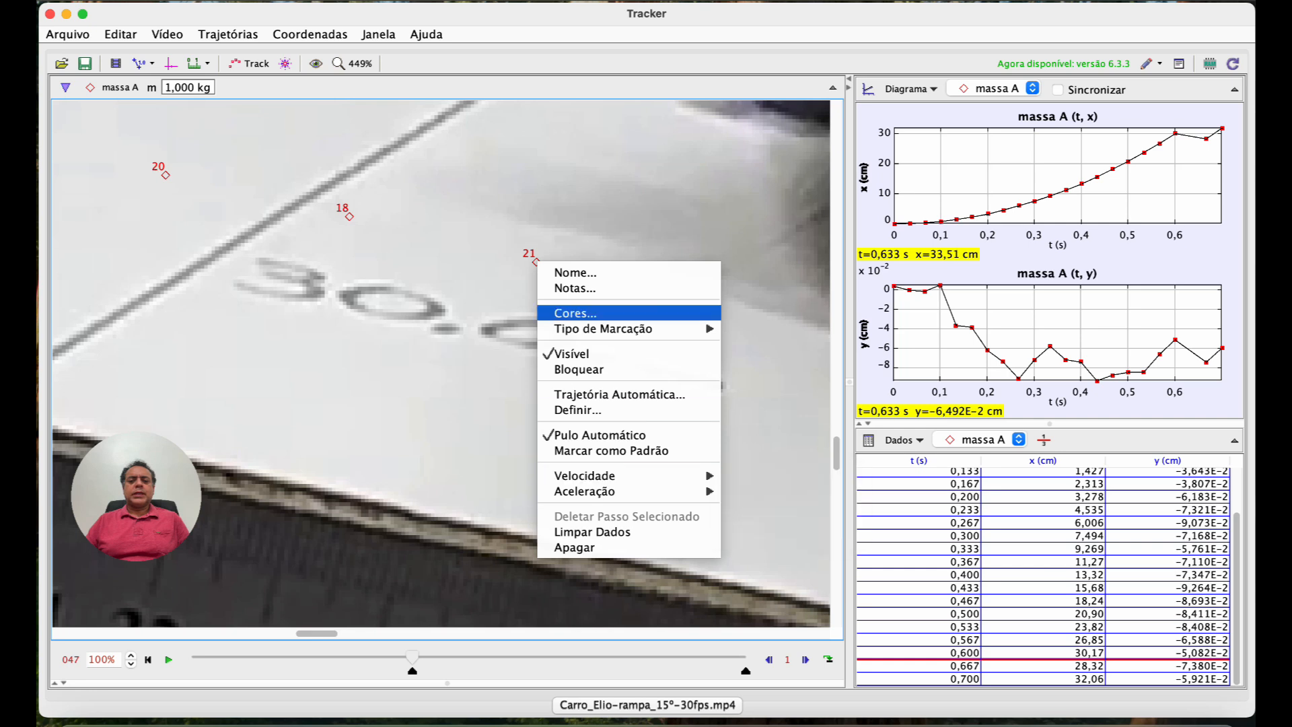
click(498, 271)
click(536, 262)
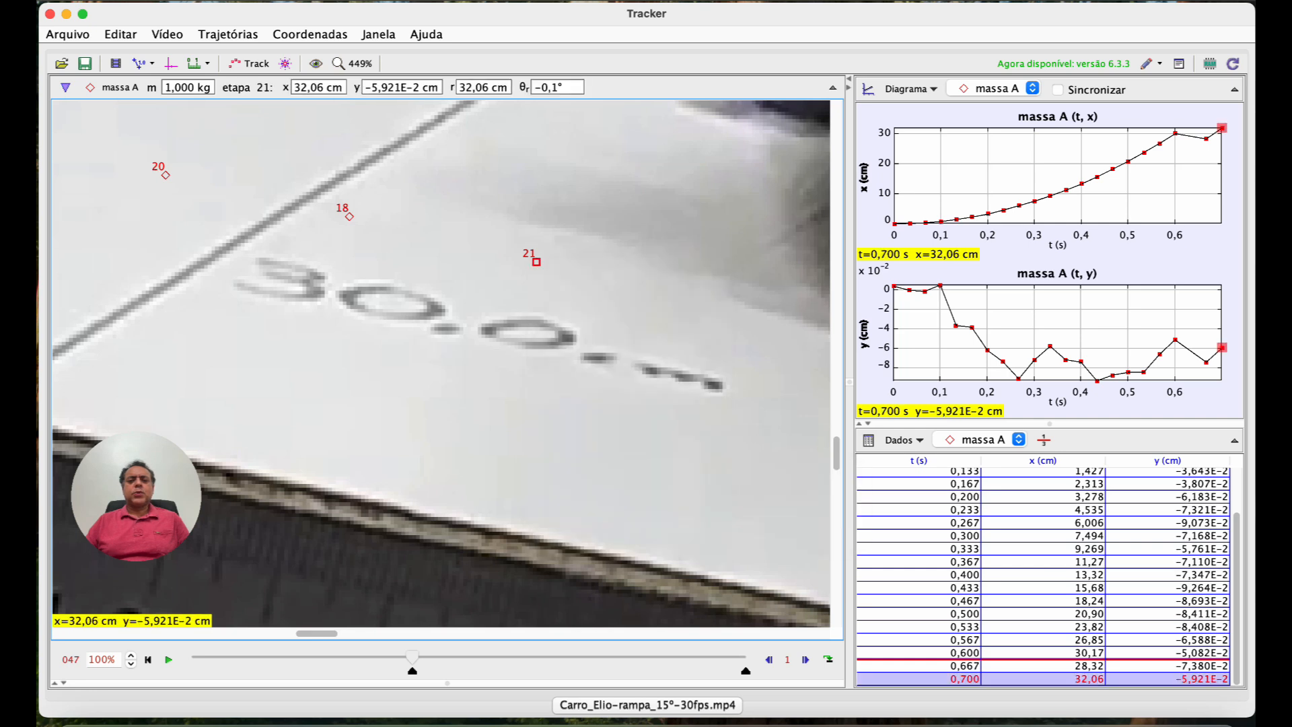
right_click(536, 262)
click(606, 517)
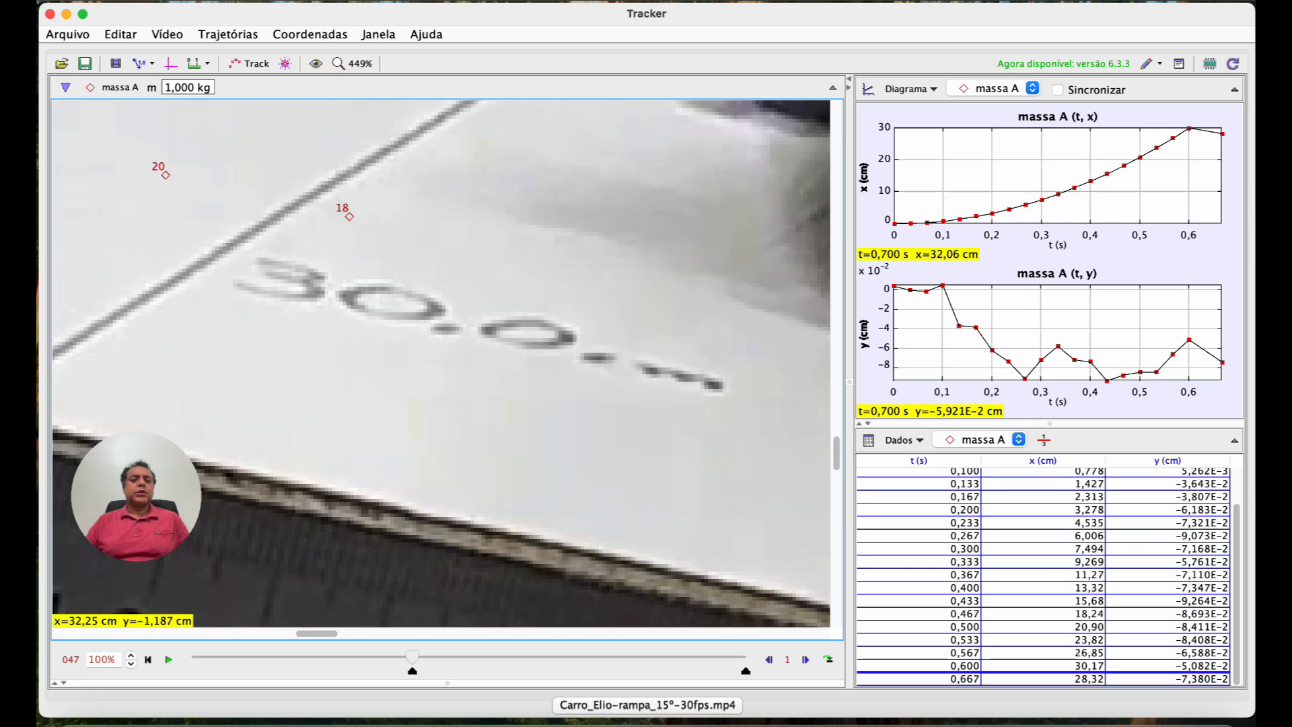
- Delete massa A's marked steps 18 and 20 on either side of the 30.0 cm line
click(349, 216)
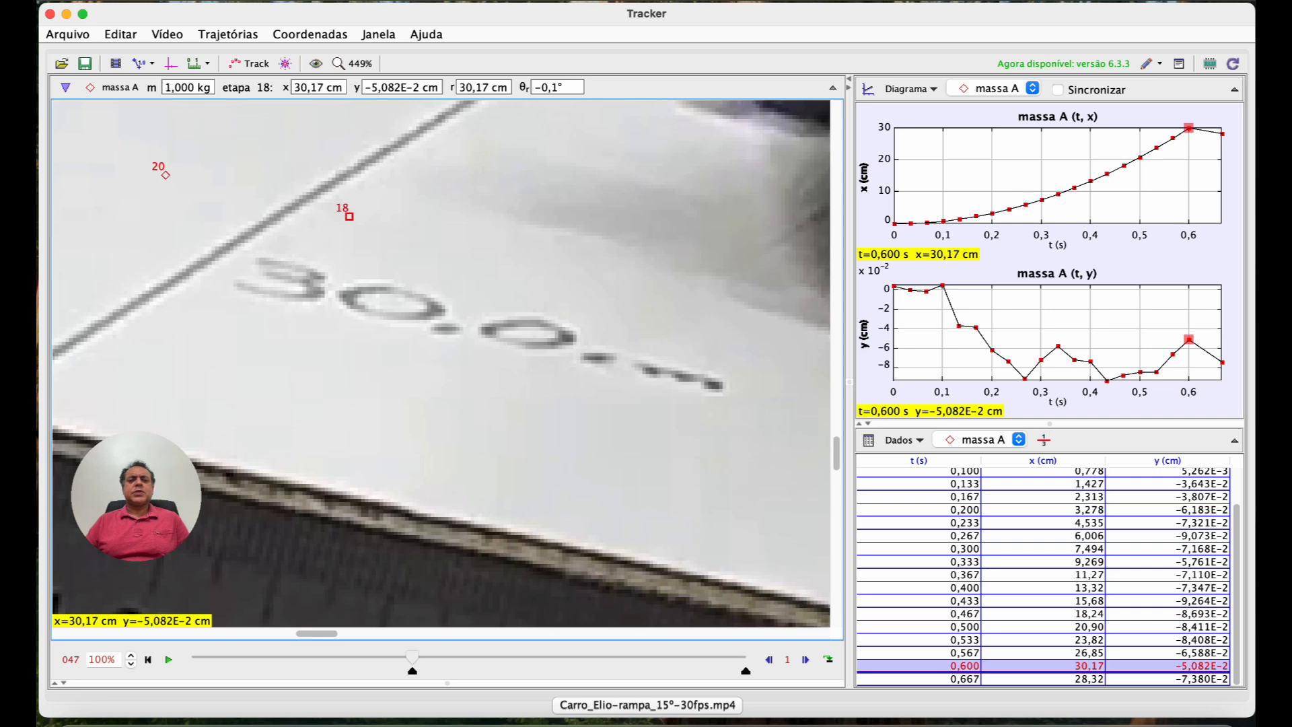
right_click(340, 214)
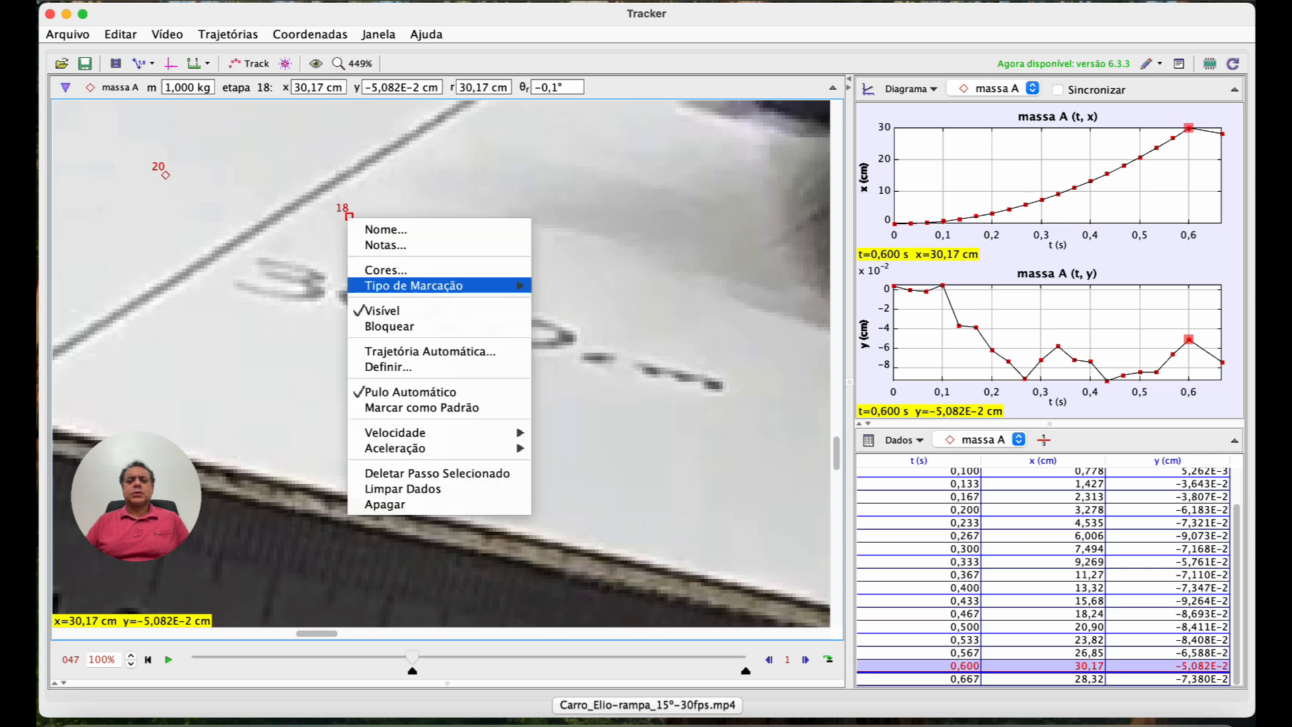
click(431, 471)
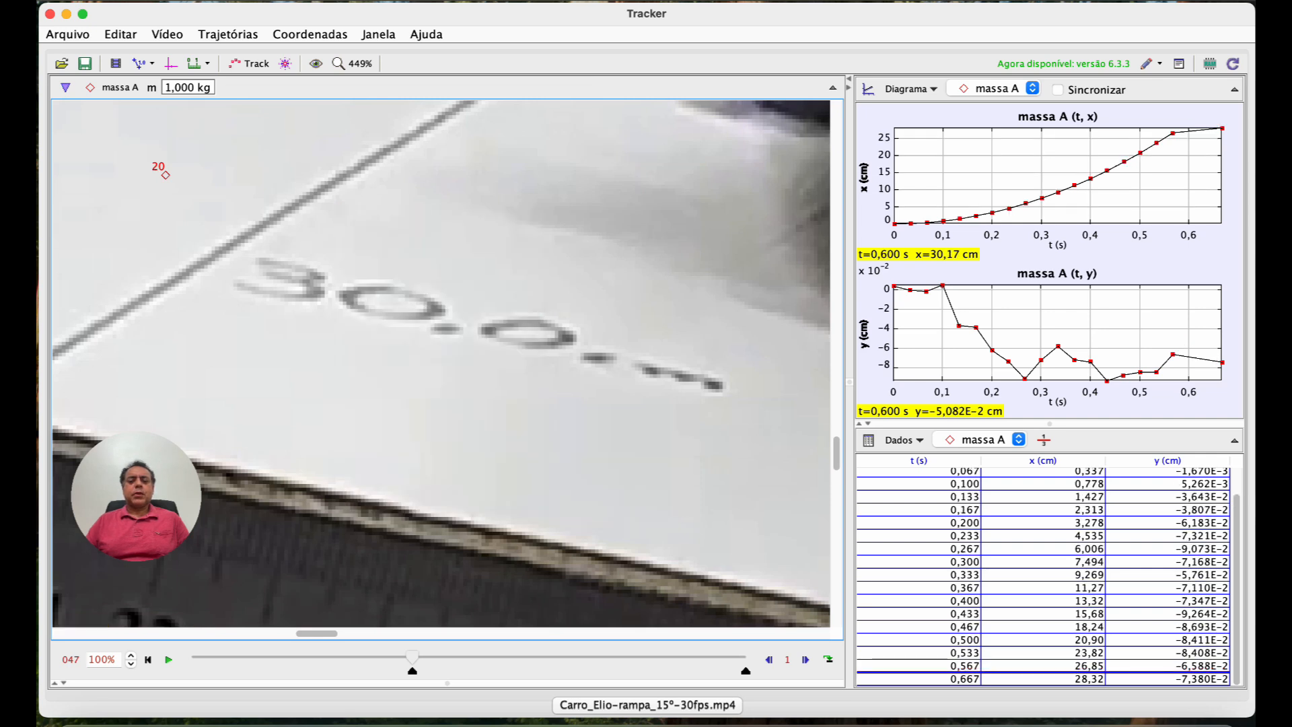
click(165, 174)
right_click(165, 175)
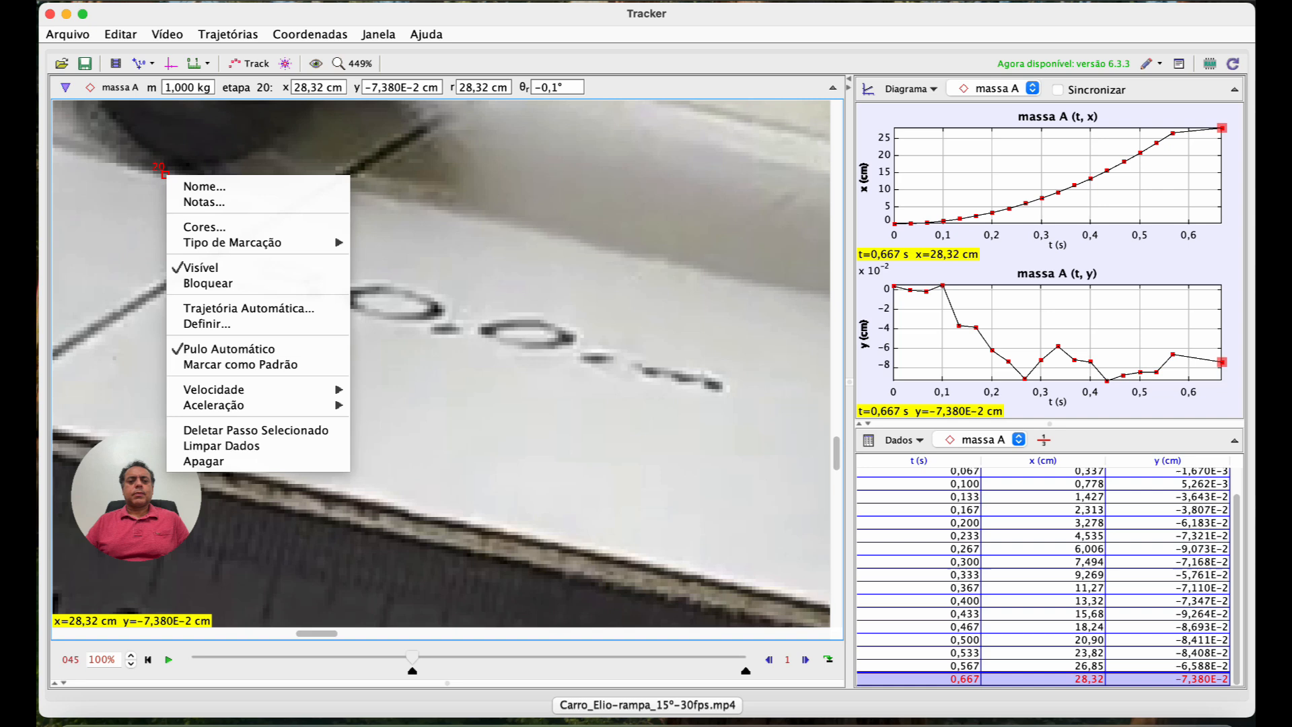
click(256, 430)
click(768, 660)
shift+click(680, 292)
click(742, 428)
right_click(681, 292)
click(770, 548)
- Return to frame 43 and mark massa A's positions in frames 43 and 44 at the base of the front wheel
click(768, 659)
shift+click(341, 214)
shift+click(679, 292)
- Mark massa A's positions in frames 45 to 48 at the base of the front wheel, starting from frame 45
click(805, 659)
click(805, 660)
drag(774, 578, 491, 585)
drag(535, 423, 537, 155)
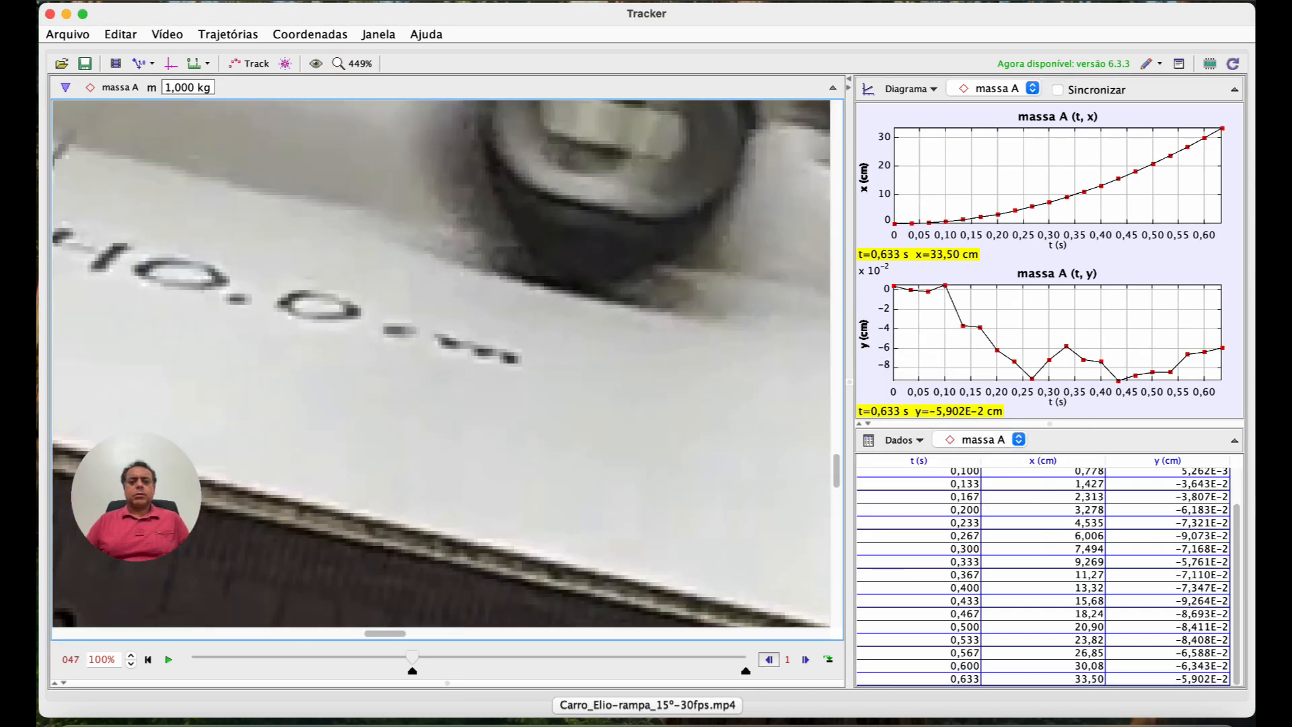
click(768, 660)
click(768, 659)
scroll(498, 471, down, 4)
double_click(768, 660)
click(806, 660)
click(805, 660)
shift+click(246, 266)
shift+click(384, 371)
shift+click(537, 408)
shift+click(692, 443)
- Mark massa A's positions in frames 49 to 53 where the base of the front wheel touches the ramp
drag(380, 633, 580, 633)
shift+click(342, 474)
shift+click(513, 517)
shift+click(352, 356)
shift+click(540, 401)
shift+click(738, 446)
- Mark massa A's positions in frames 54 to 58 at the base of the front wheel, up to the 100 cm line
drag(837, 495, 836, 547)
shift+click(343, 173)
scroll(532, 222, up, 1)
shift+click(557, 278)
drag(586, 633, 663, 633)
shift+click(162, 261)
shift+click(433, 331)
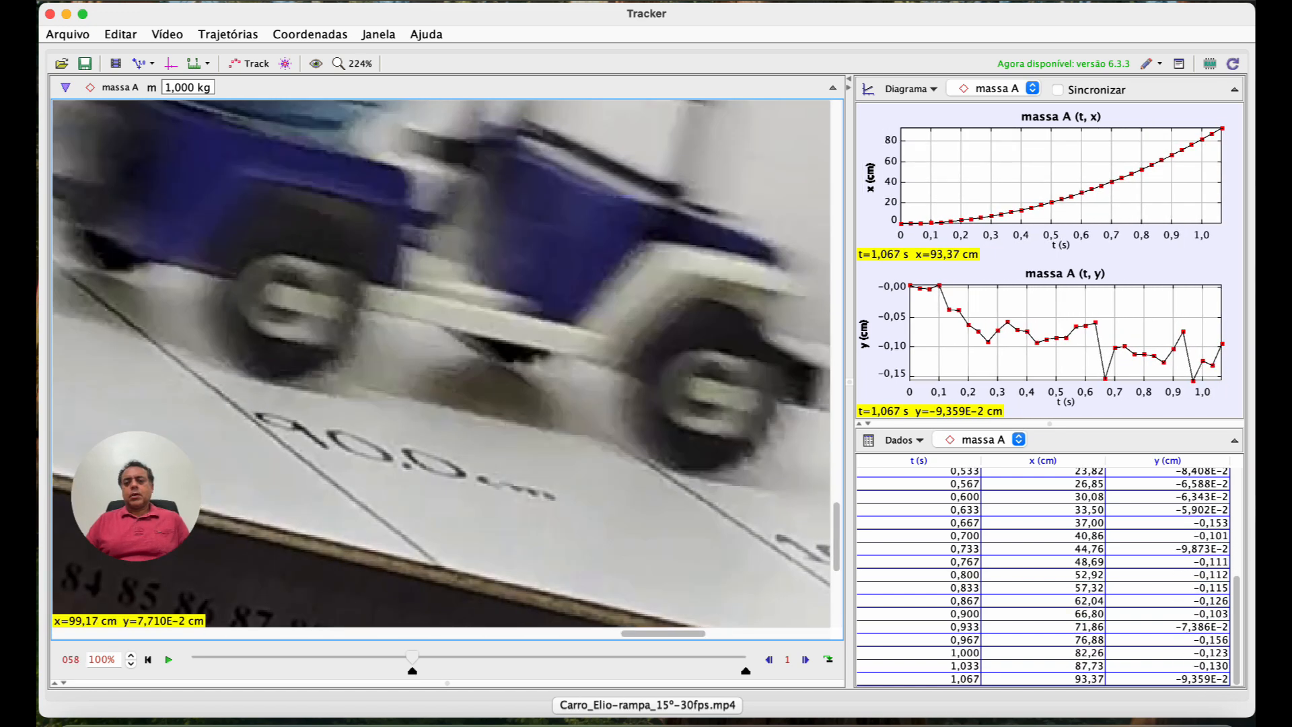
shift+click(686, 477)
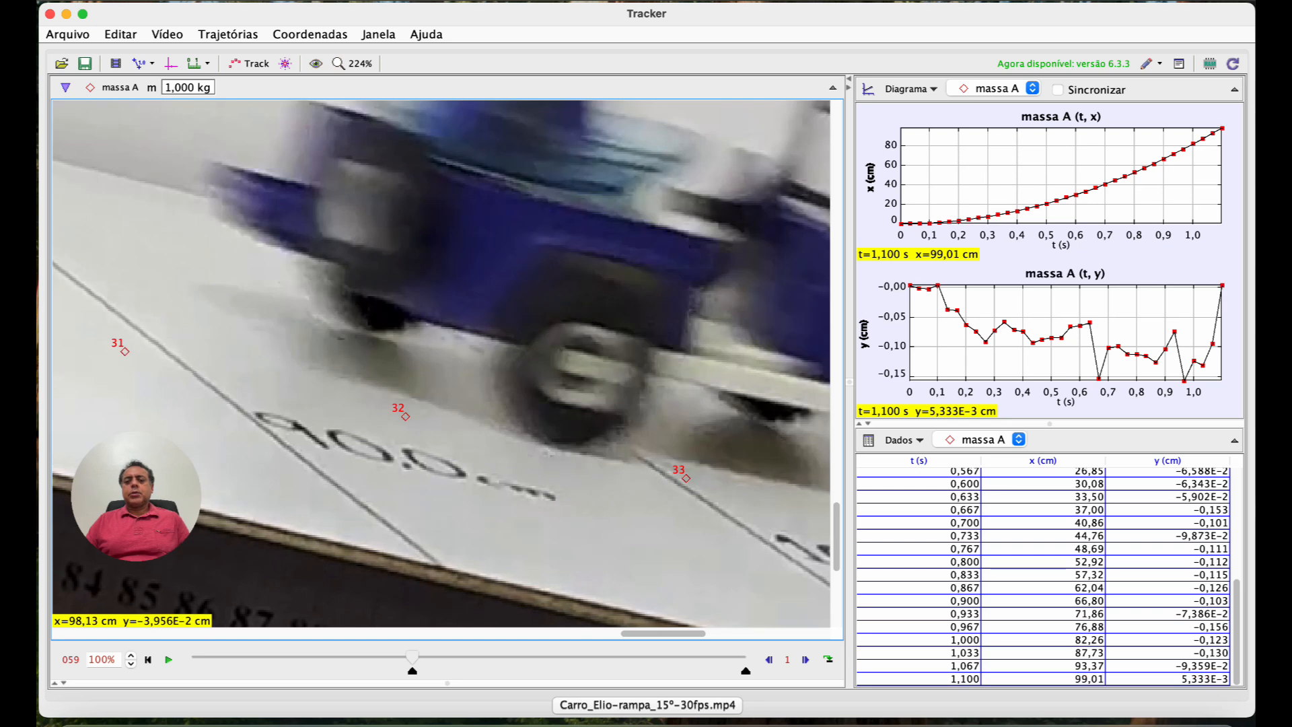
- Mark massa A's positions in frames 59 to 61 at the base of the front wheel beyond the 100 cm line
drag(662, 633, 748, 634)
drag(836, 537, 836, 566)
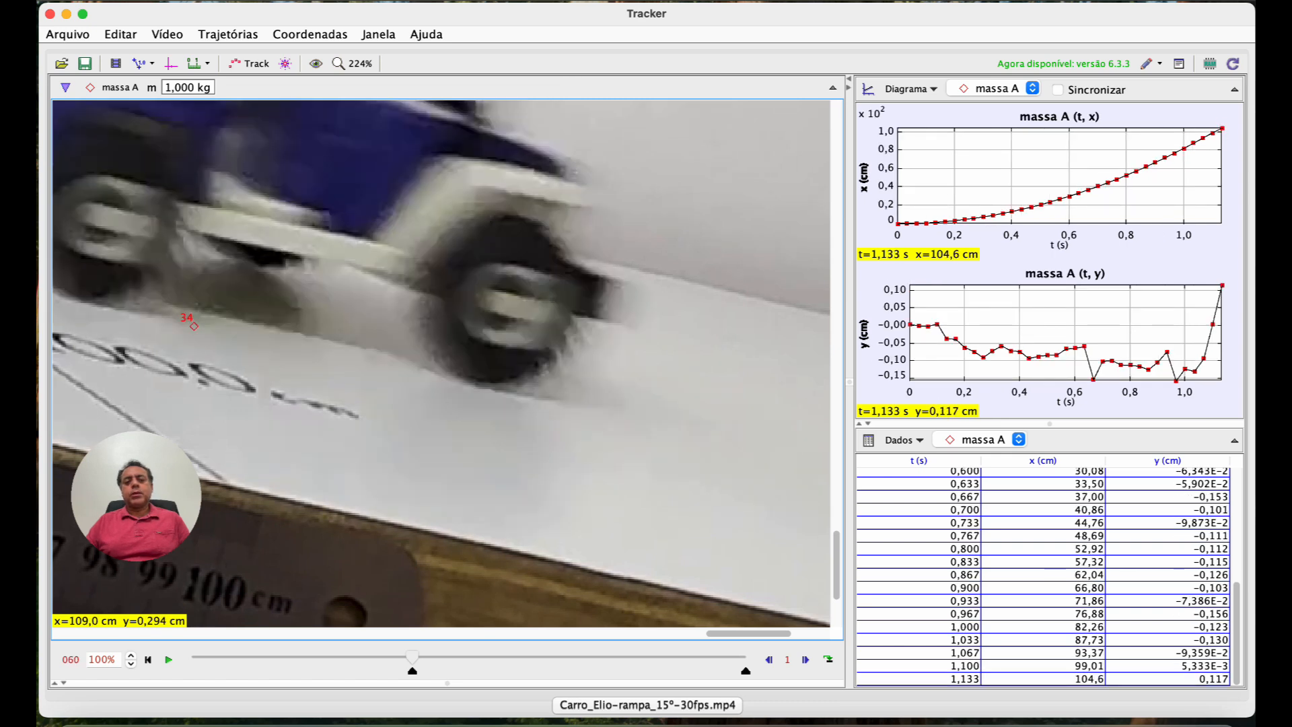
shift+click(475, 383)
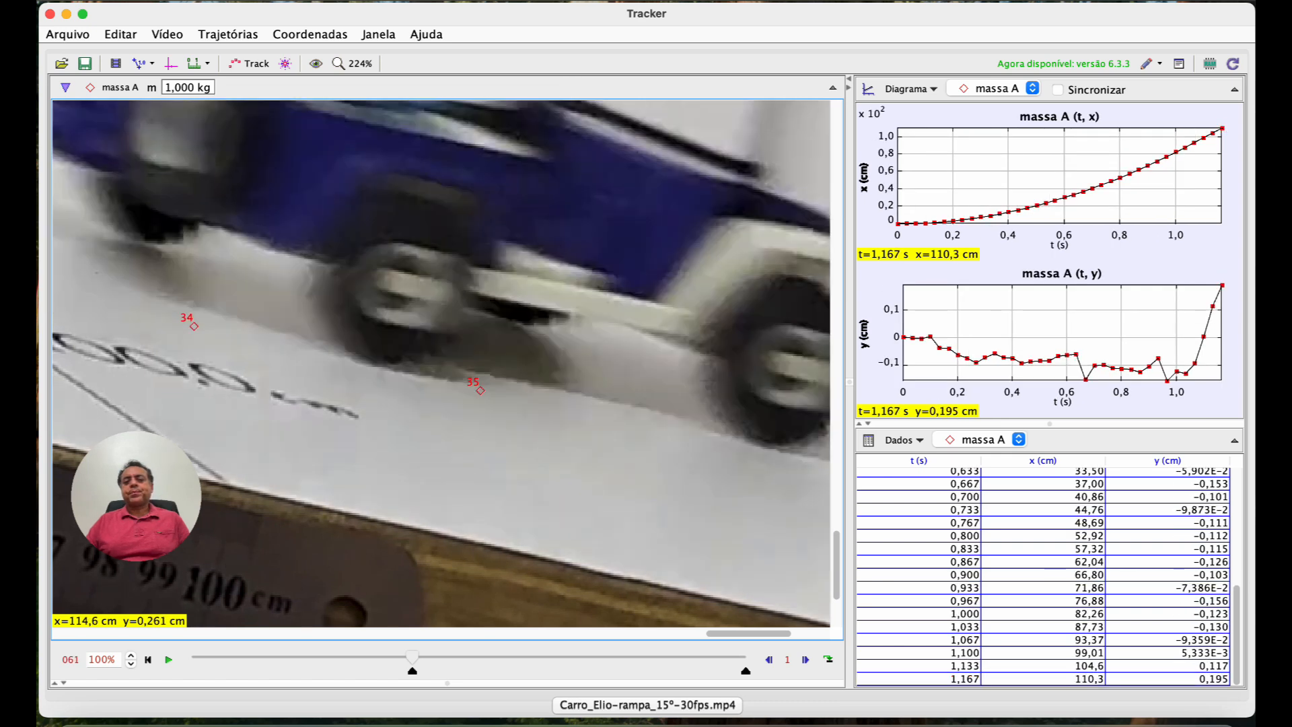
shift+click(765, 452)
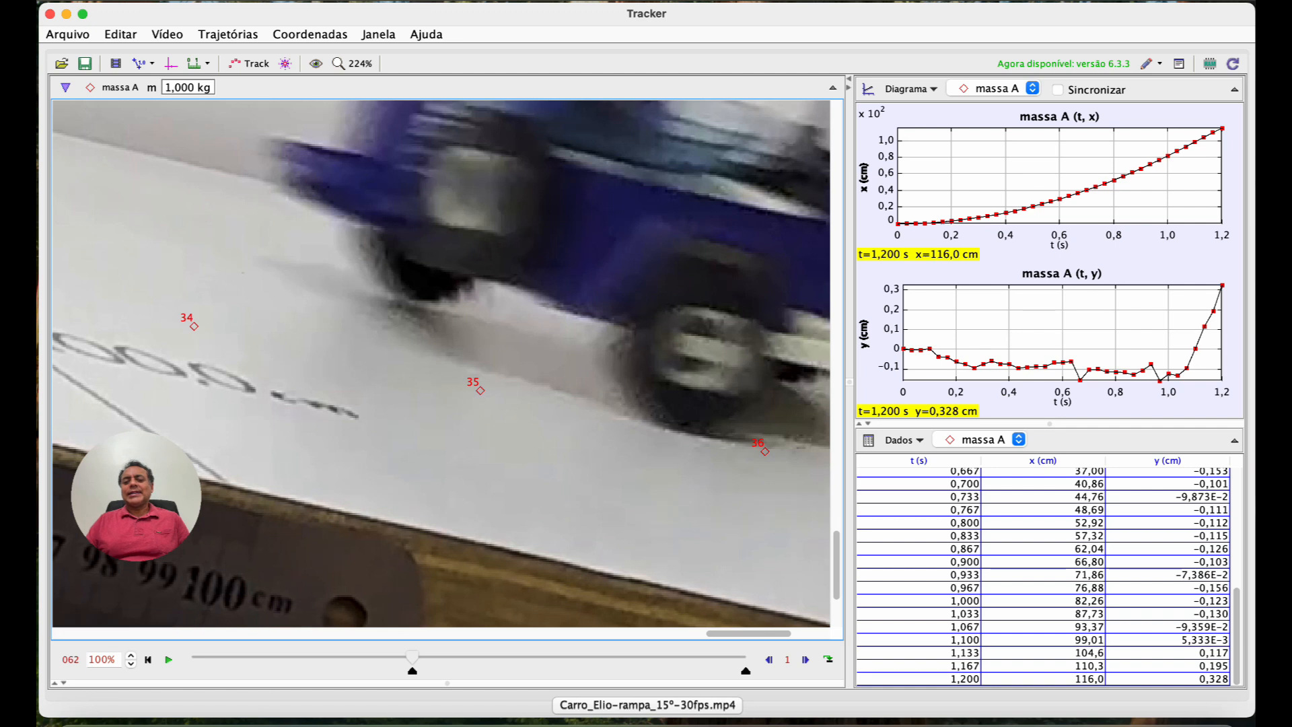
- Inspect massa A's final mark beside the wheel in frame 62, and fit the whole video frame in the view
drag(748, 633, 787, 633)
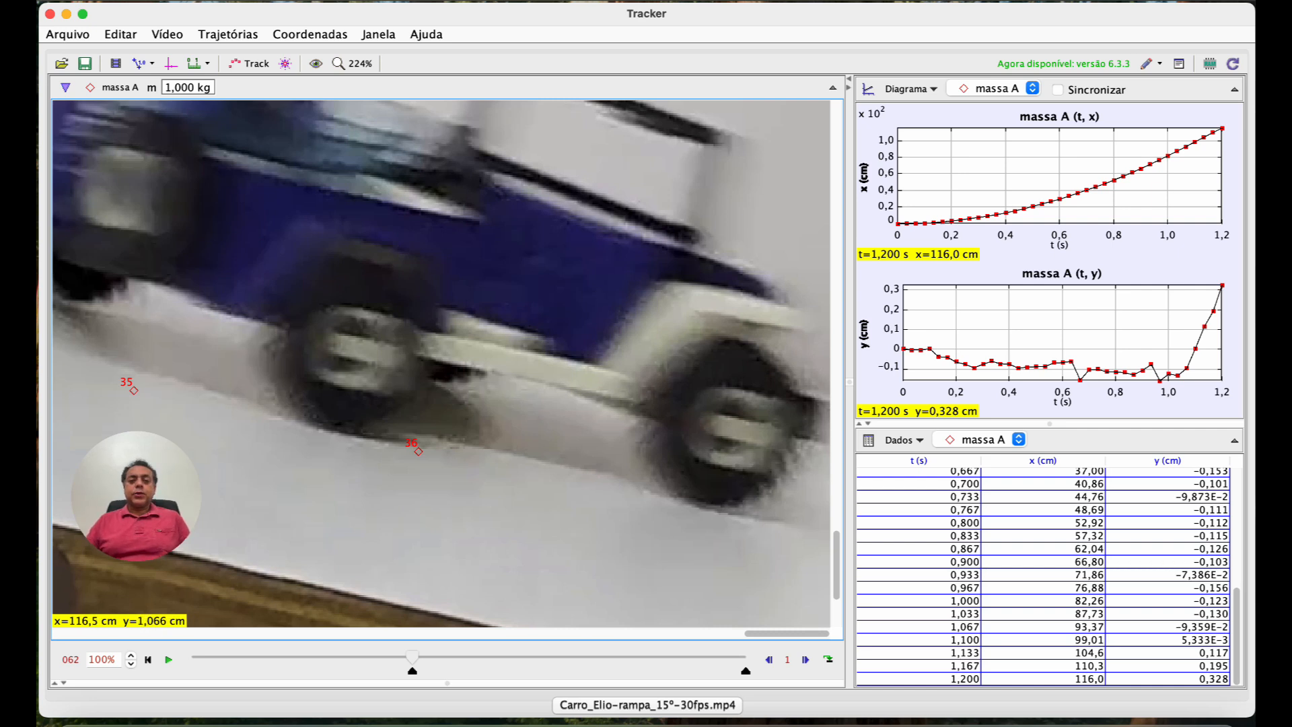
scroll(473, 416, up, 1)
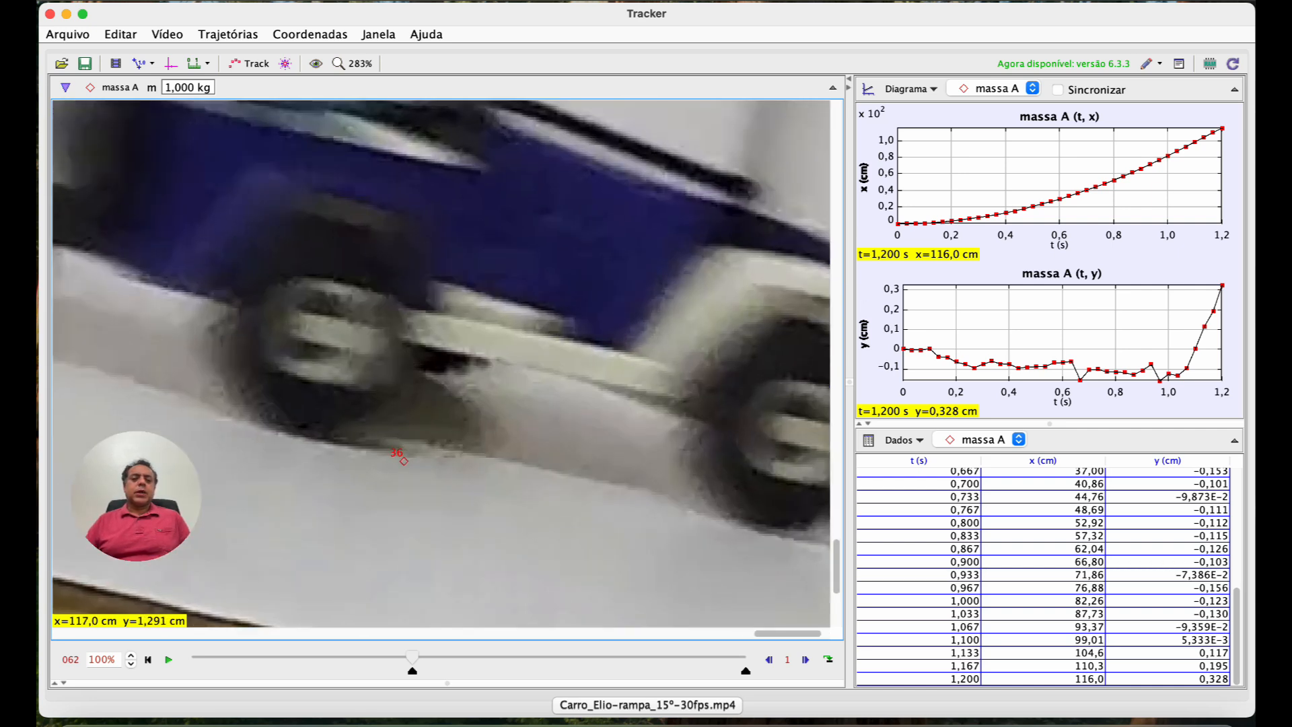
scroll(473, 415, down, 4)
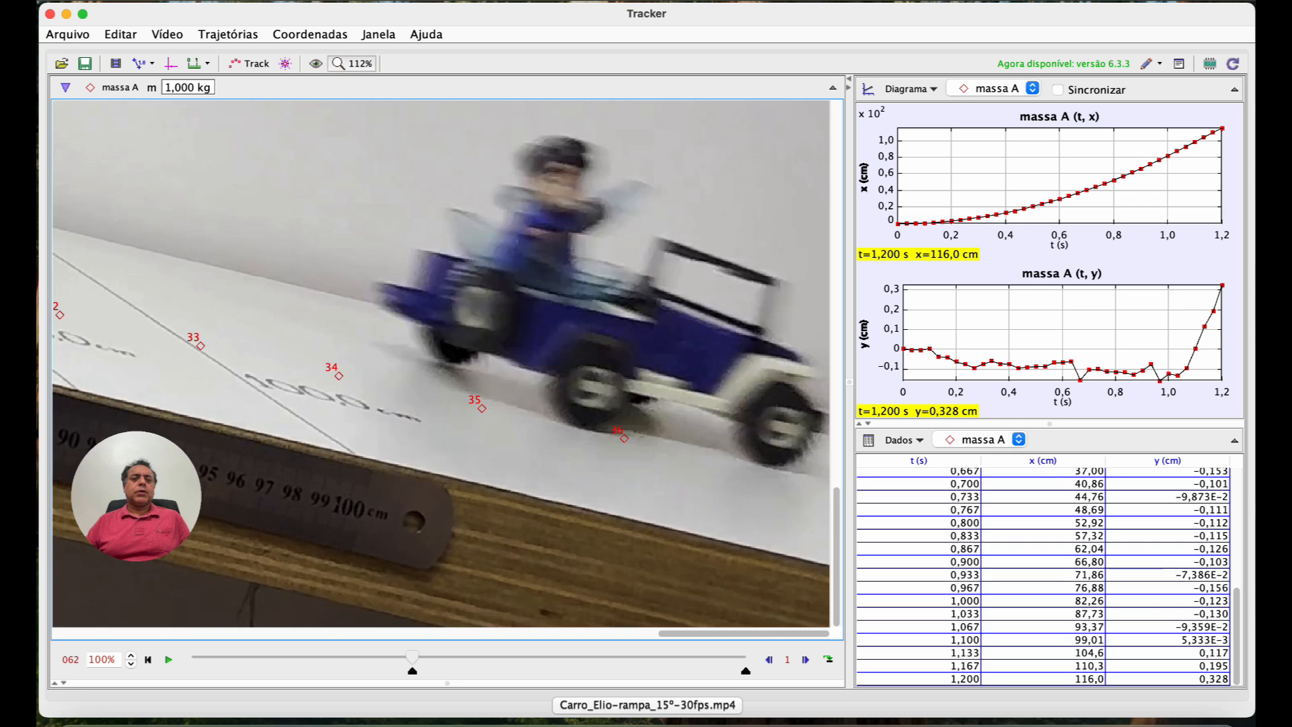
click(352, 64)
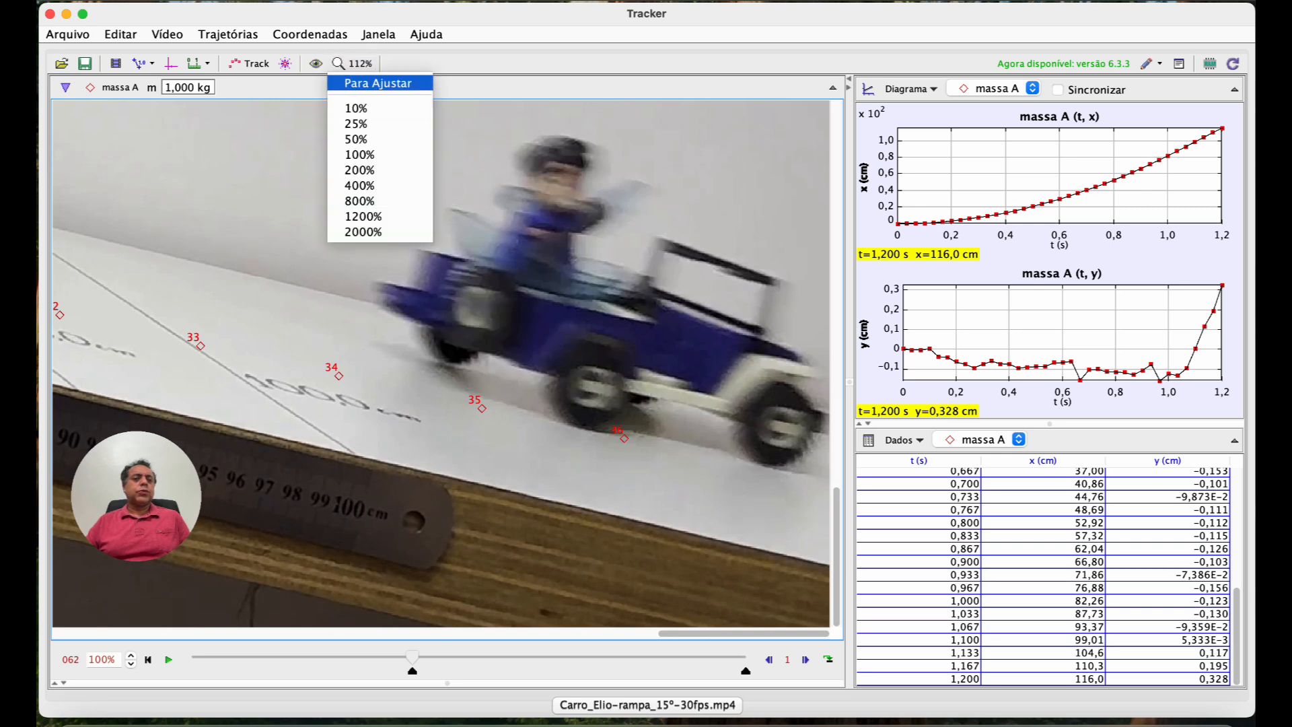
click(378, 83)
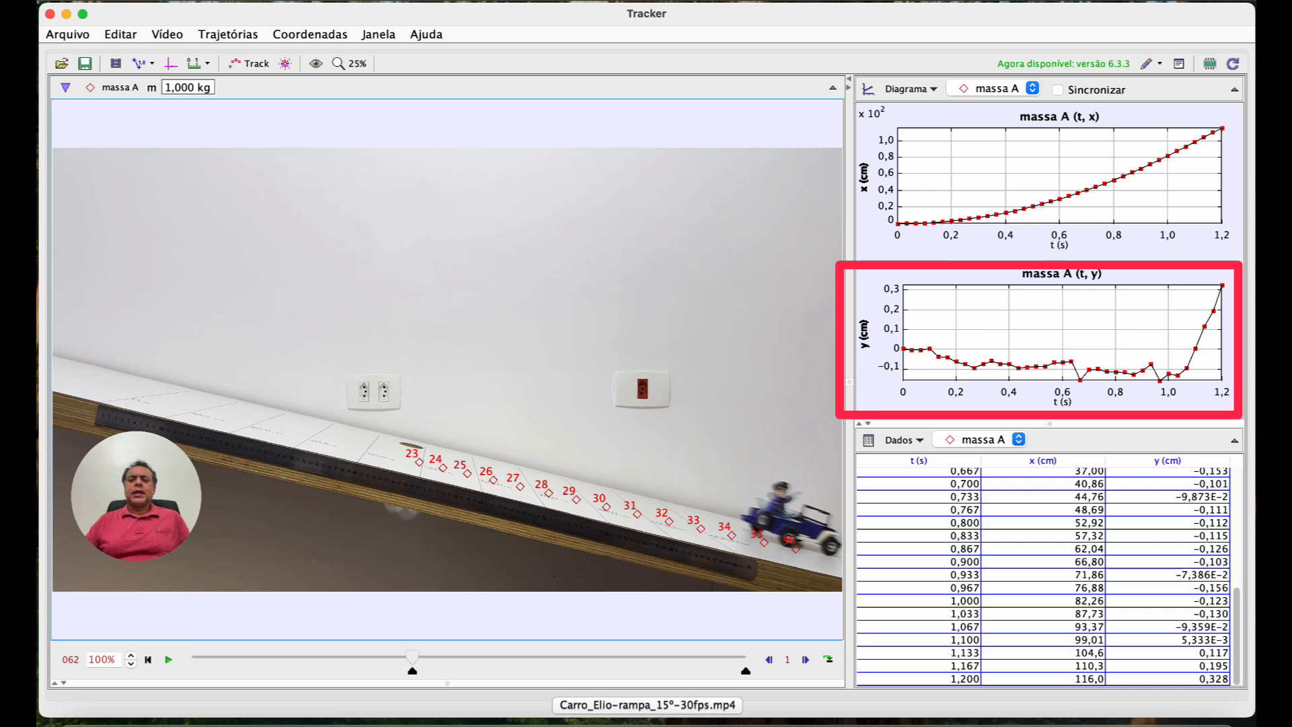
- Display the coordinate axes over the video and compare massa A's marked positions with the x axis along the ramp
mouse_move(889, 376)
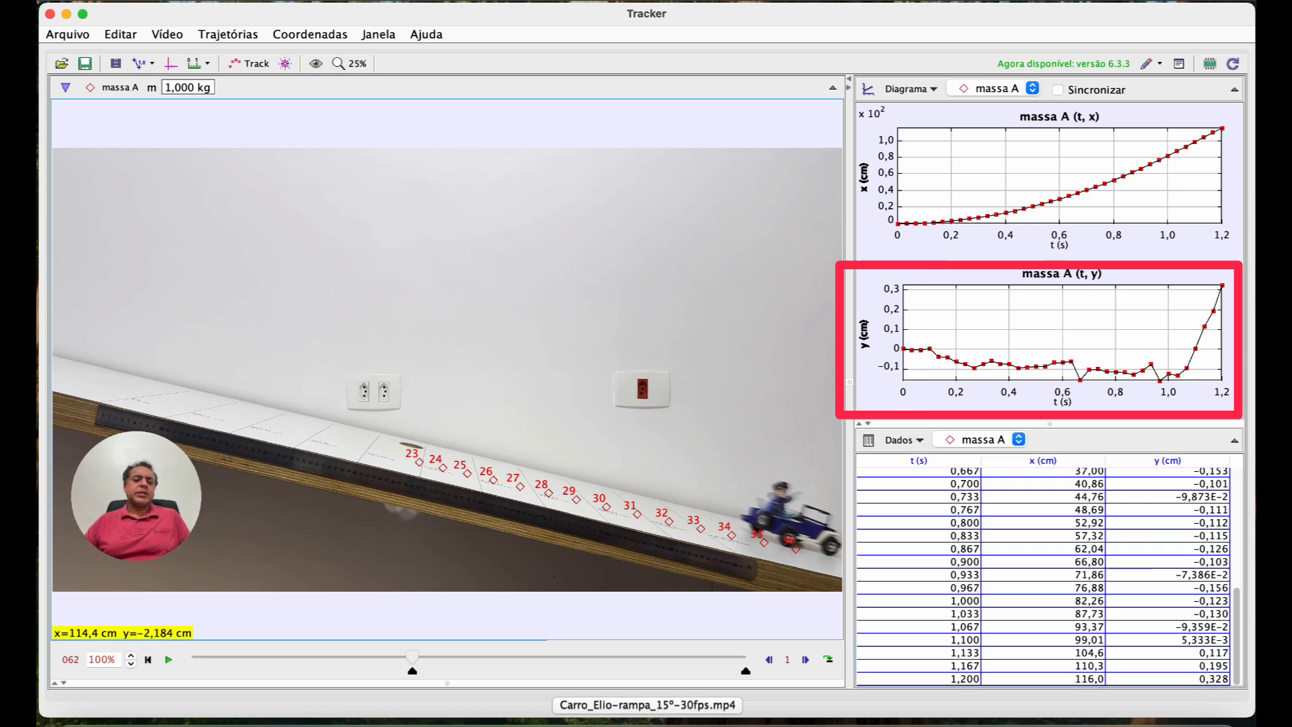
click(171, 64)
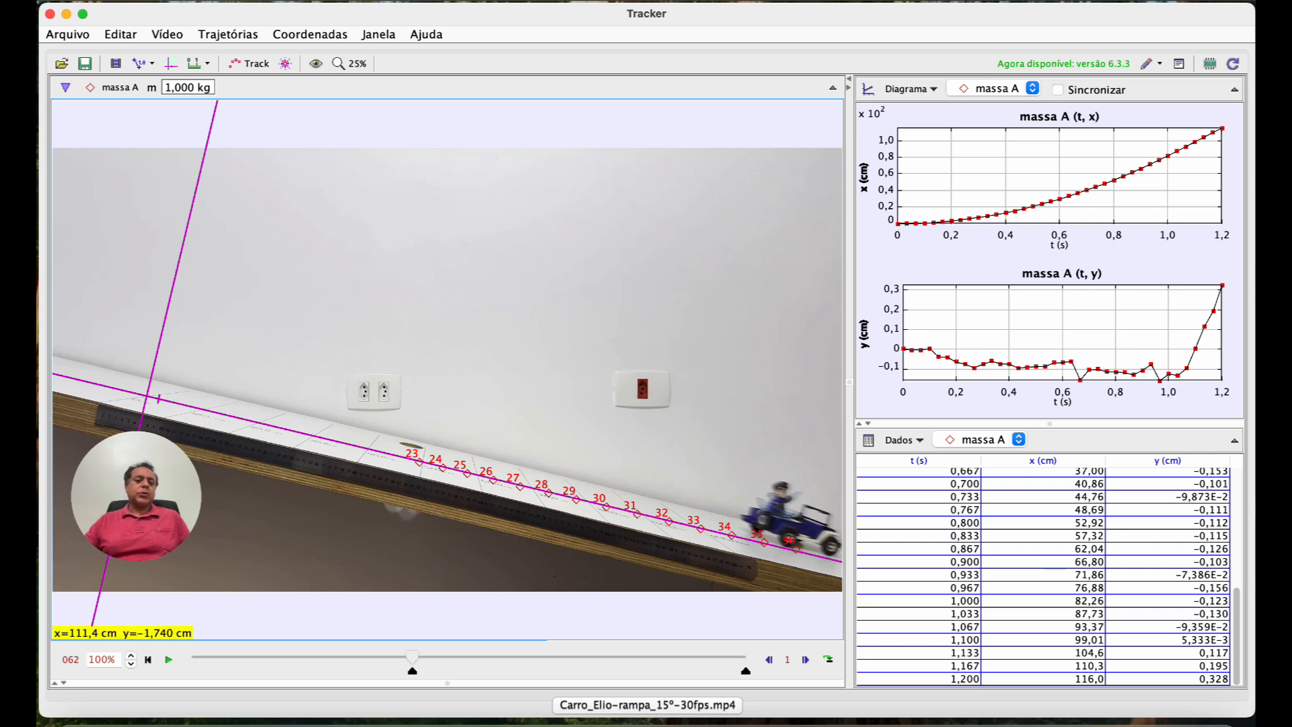
scroll(764, 541, up, 4)
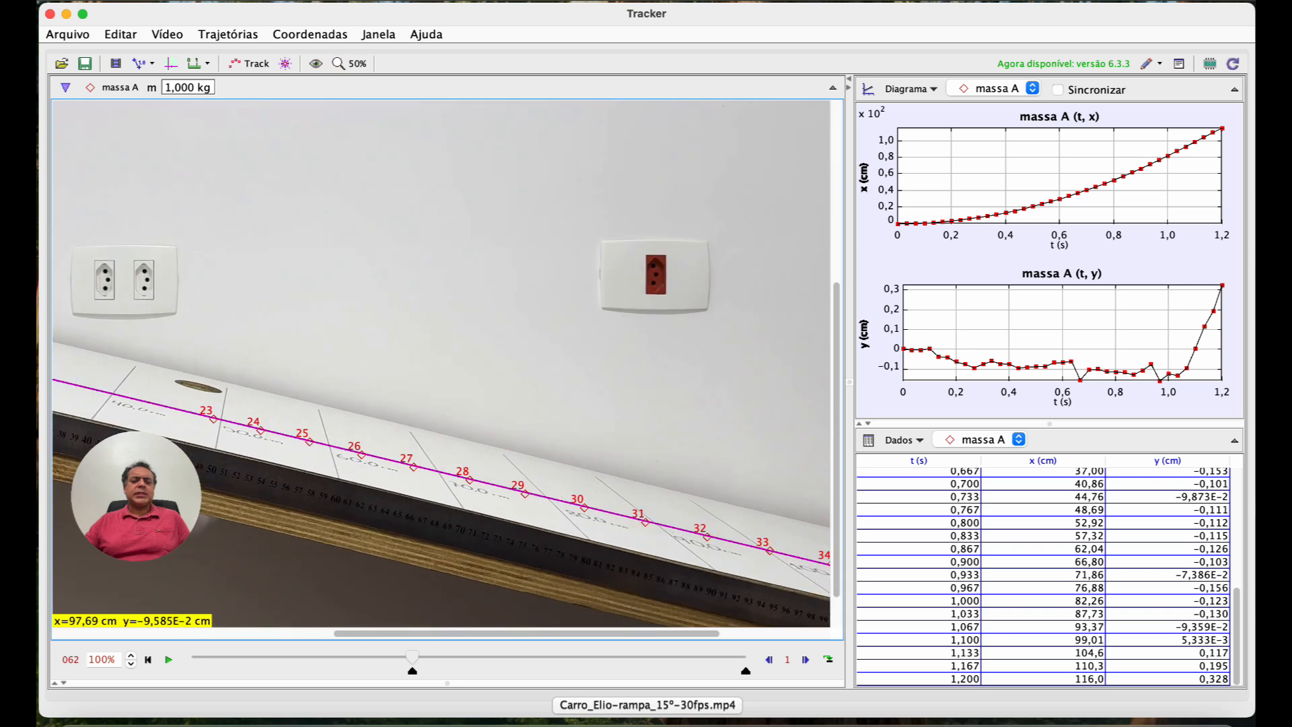
scroll(760, 548, down, 4)
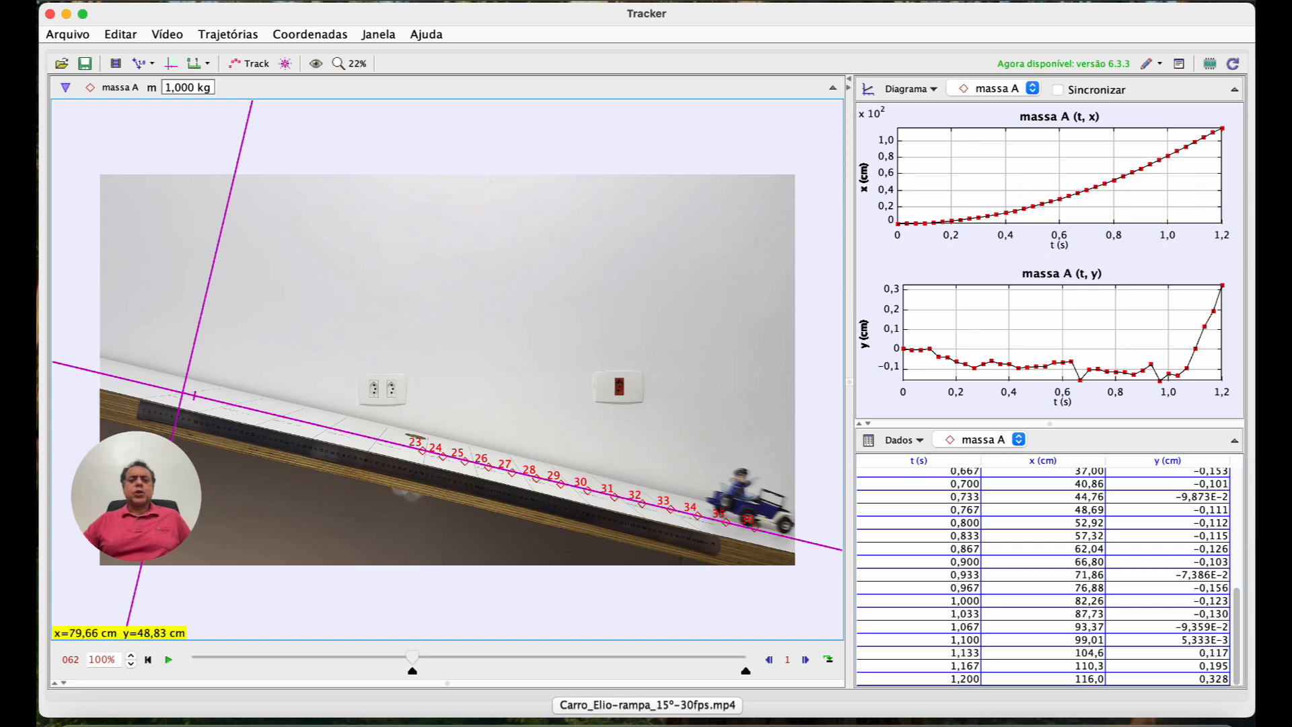
scroll(643, 265, up, 1)
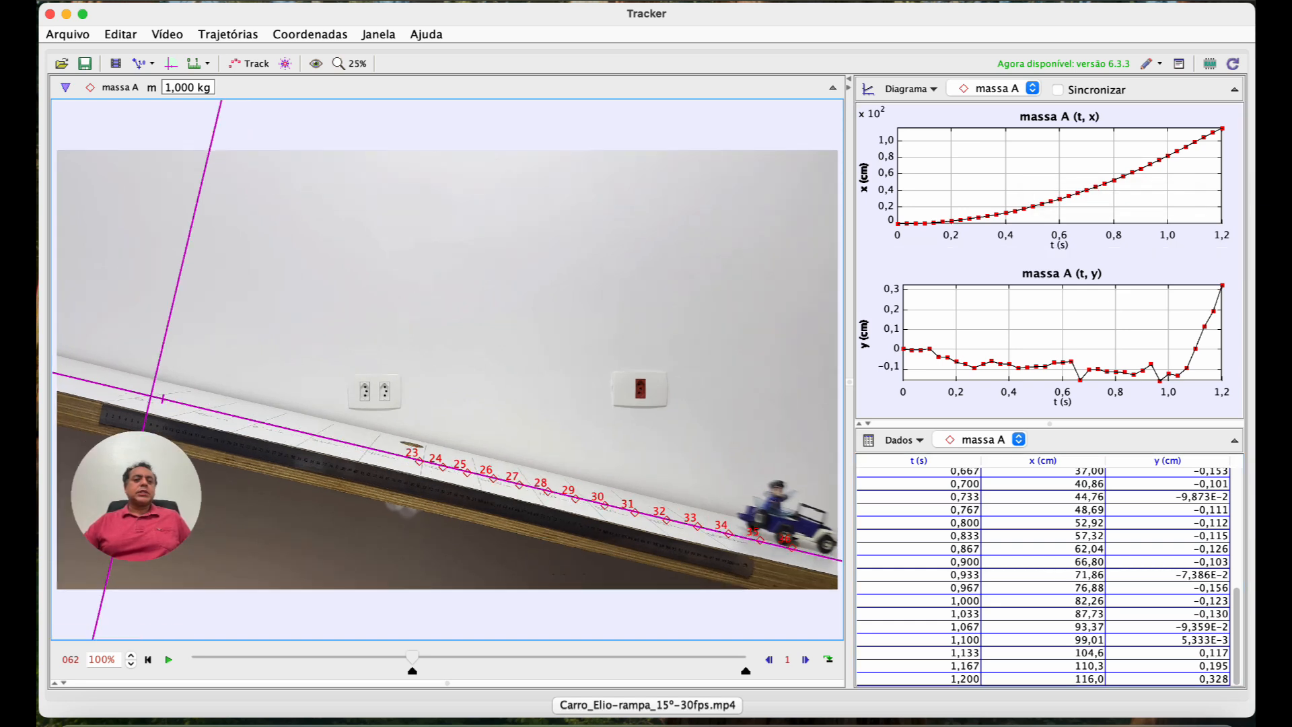
click(67, 34)
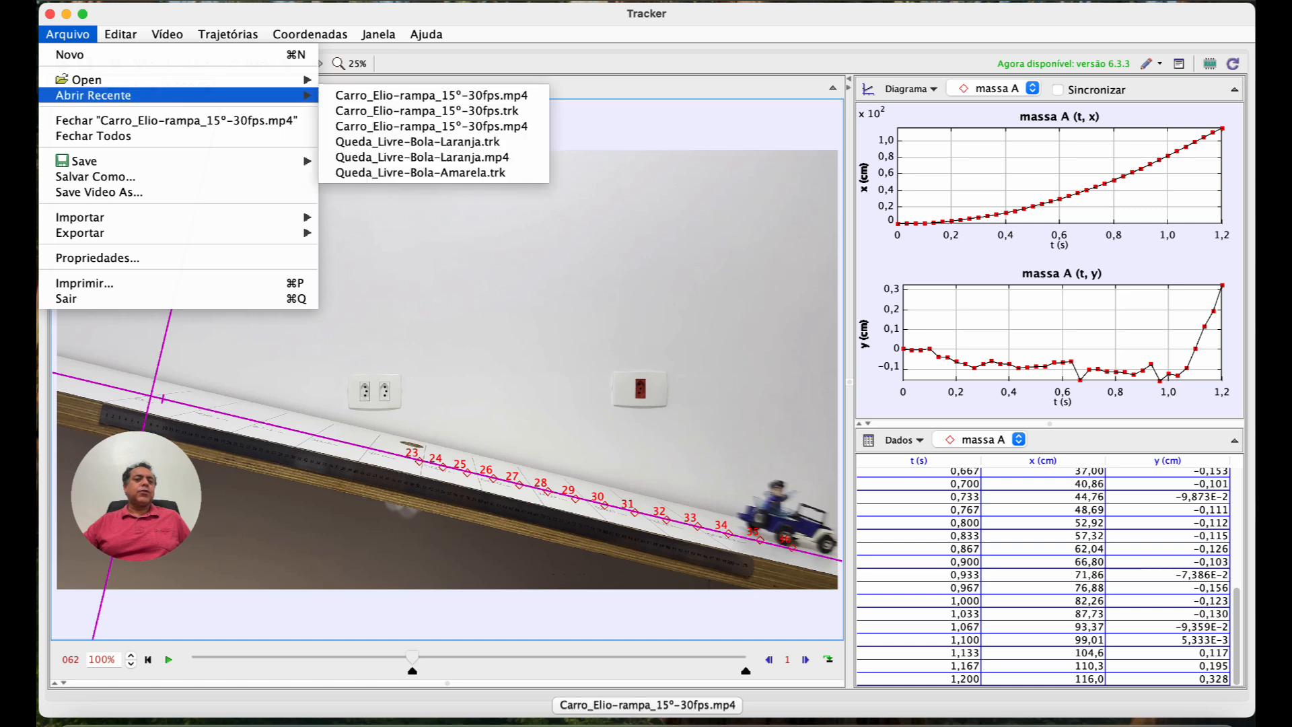
mouse_move(85, 162)
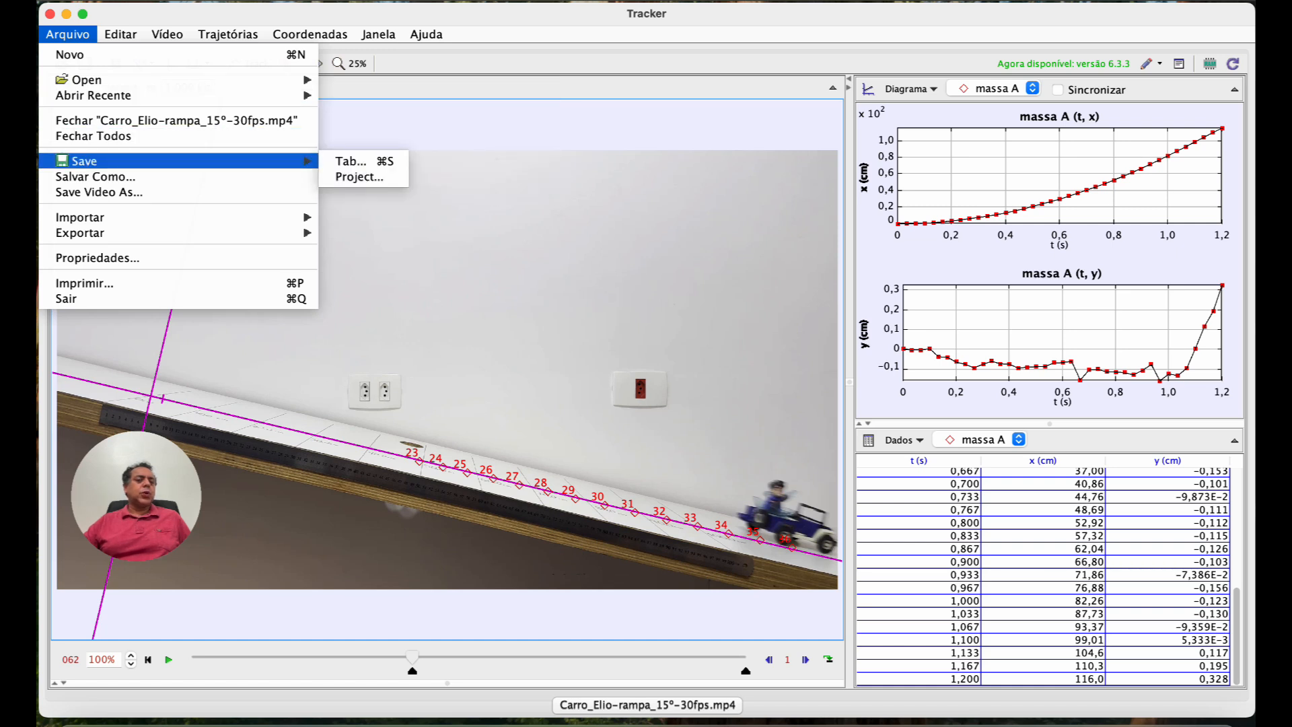
mouse_move(201, 162)
click(359, 176)
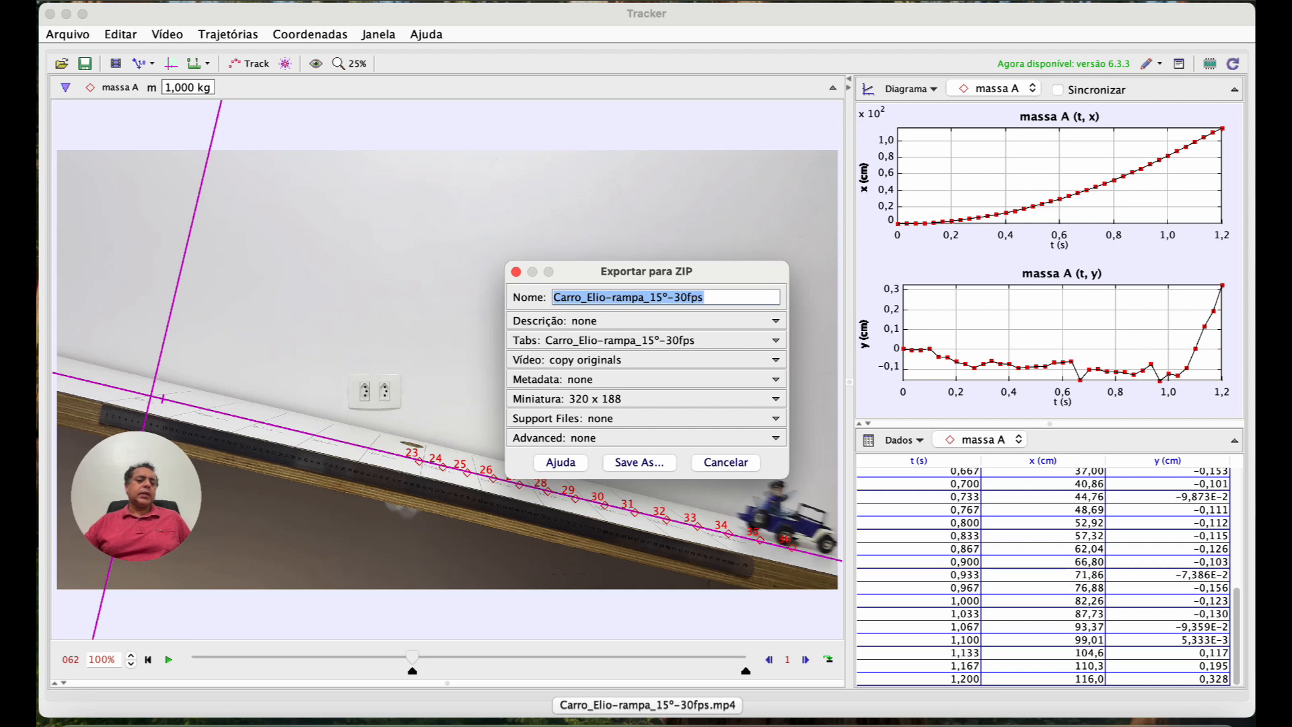
click(725, 462)
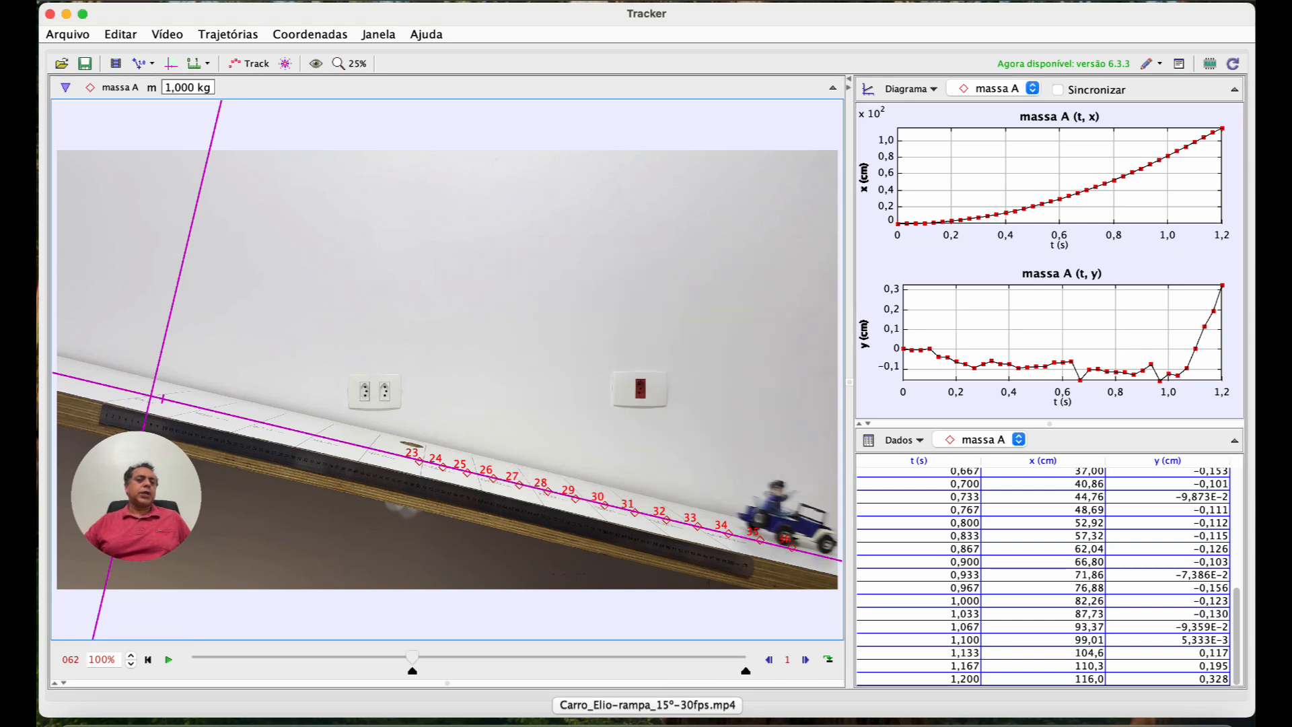
- Save the tab as a Tracker .trk file under its suggested name in the Vídeos MUV EAD UFAM folder
click(67, 35)
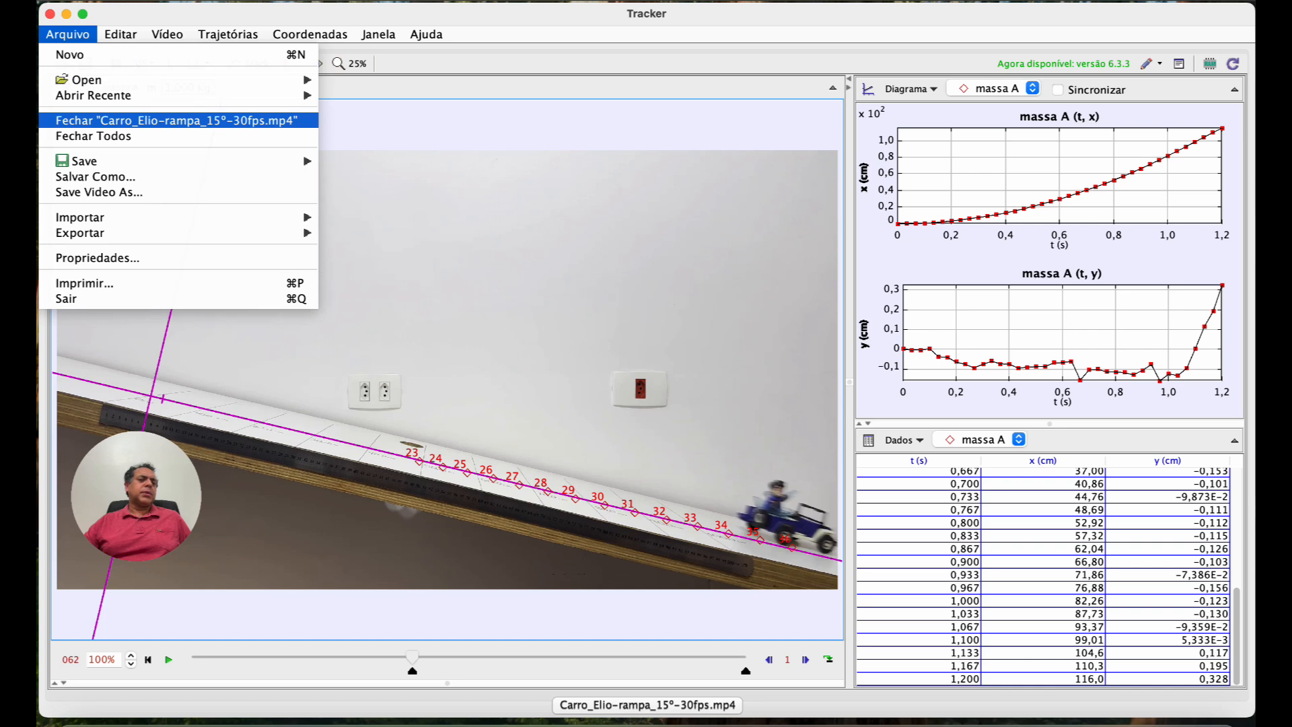
mouse_move(168, 161)
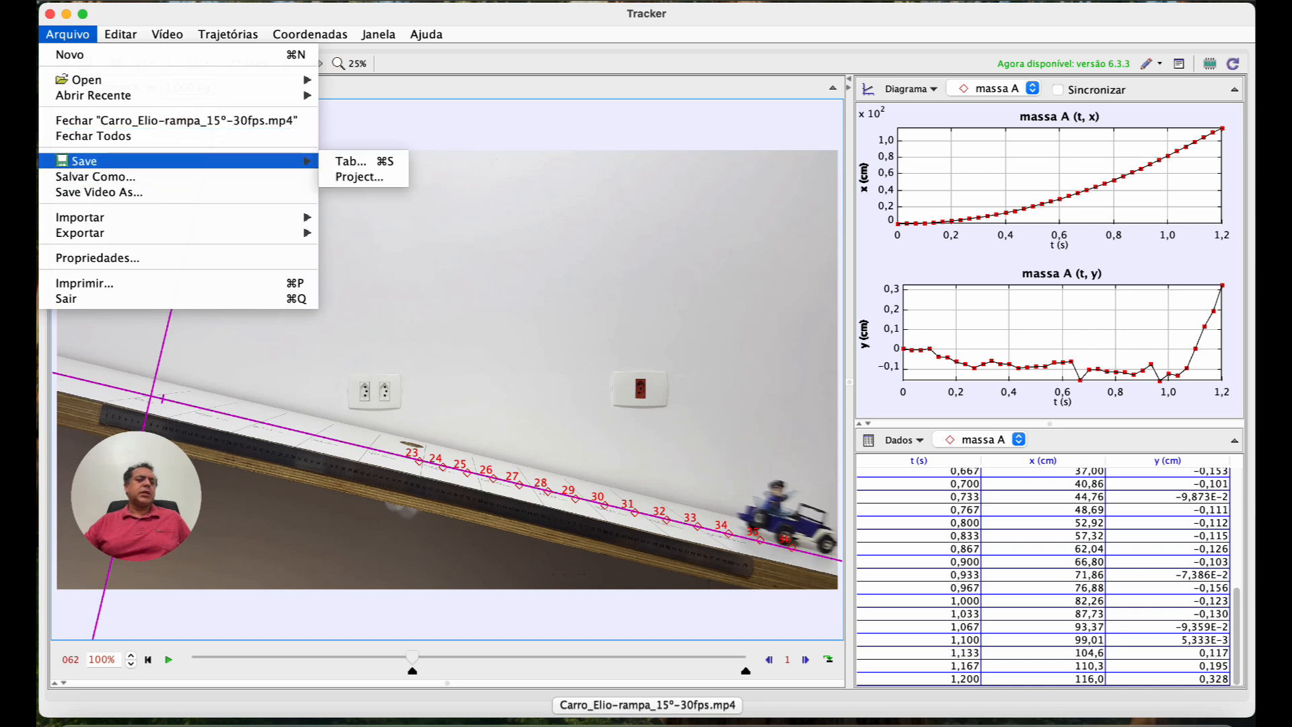
click(94, 176)
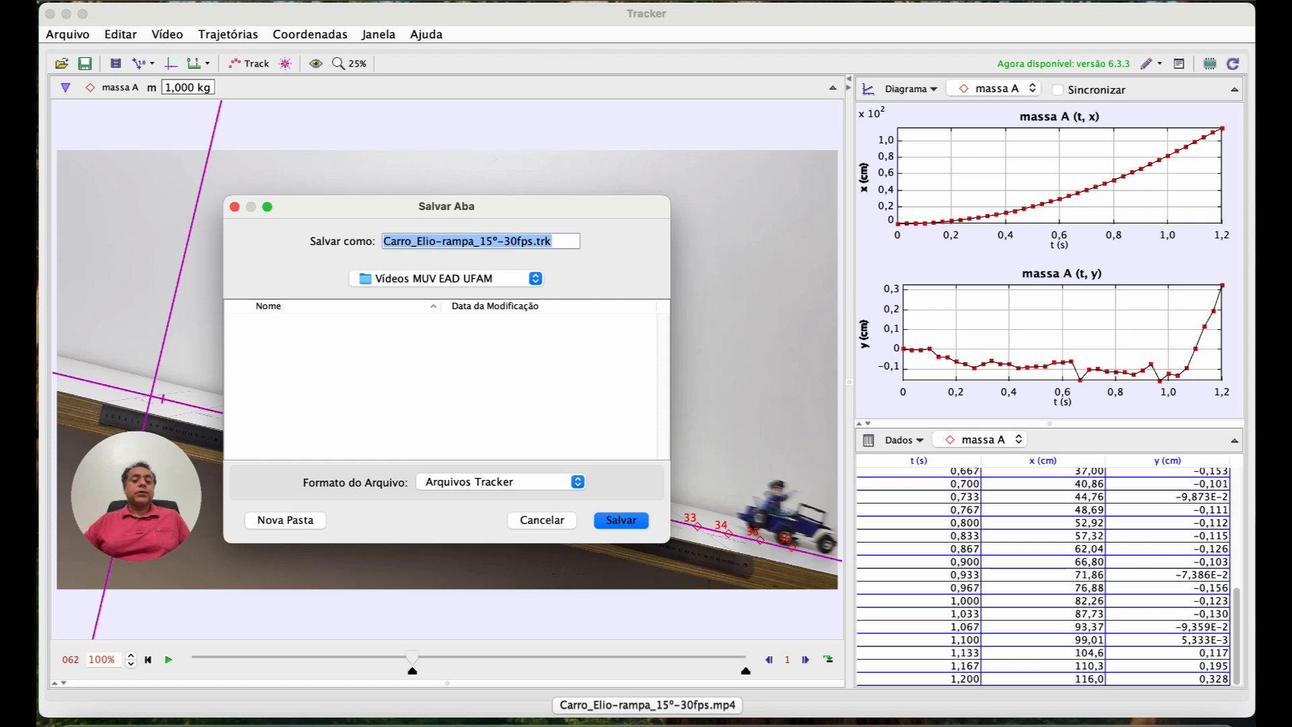
key(Return)
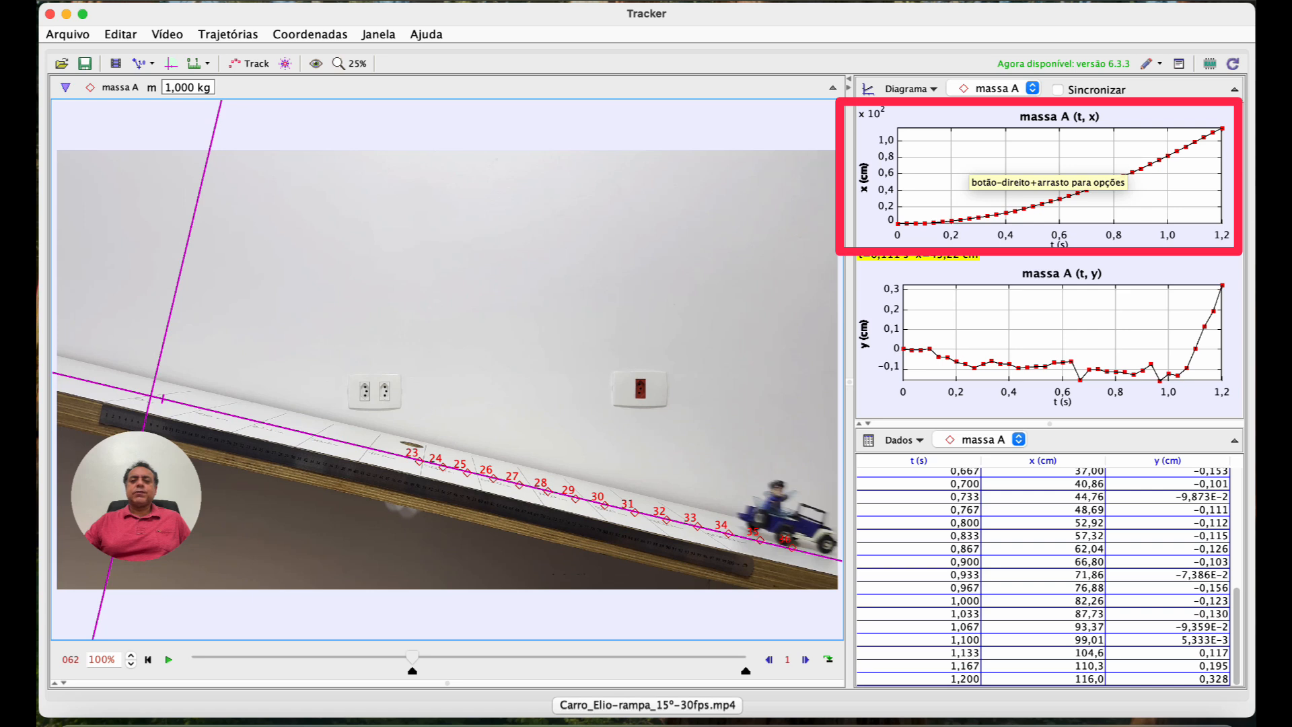
- Open massa A's x versus t plot in the data tool and enlarge that window to fill the screen
double_click(927, 185)
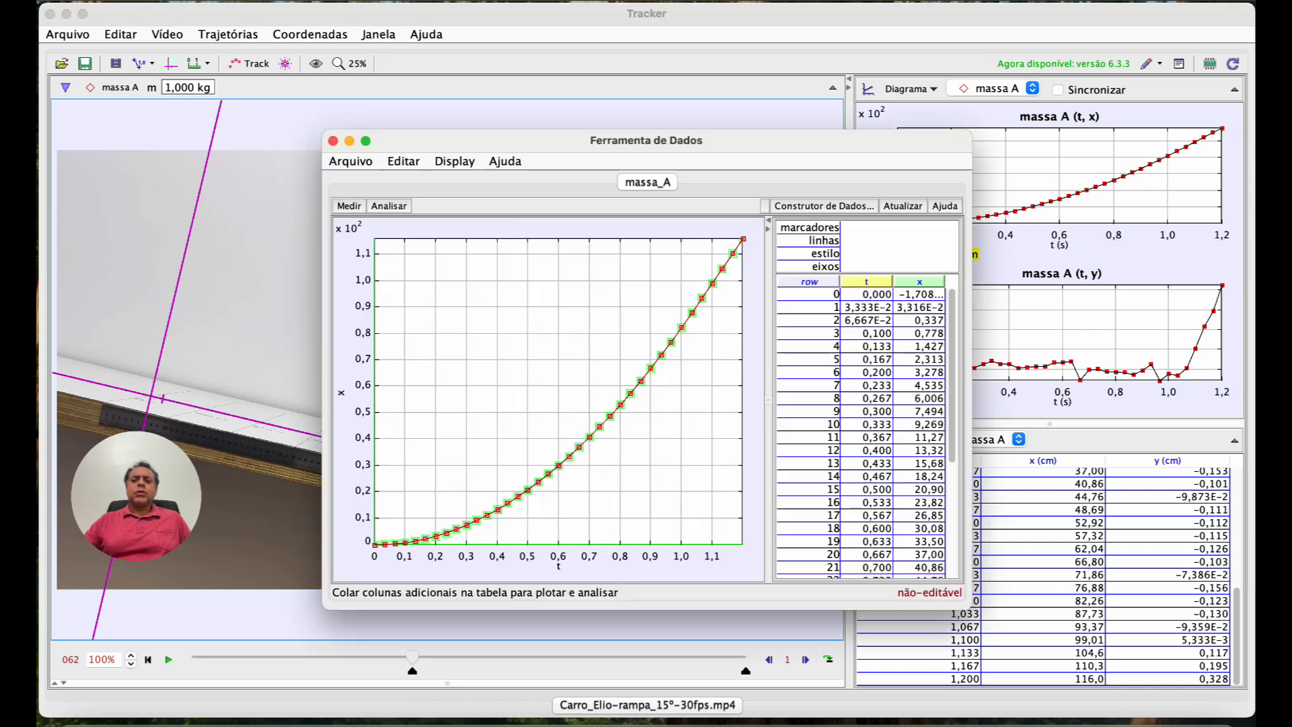
drag(471, 140, 186, 12)
drag(686, 480, 1243, 709)
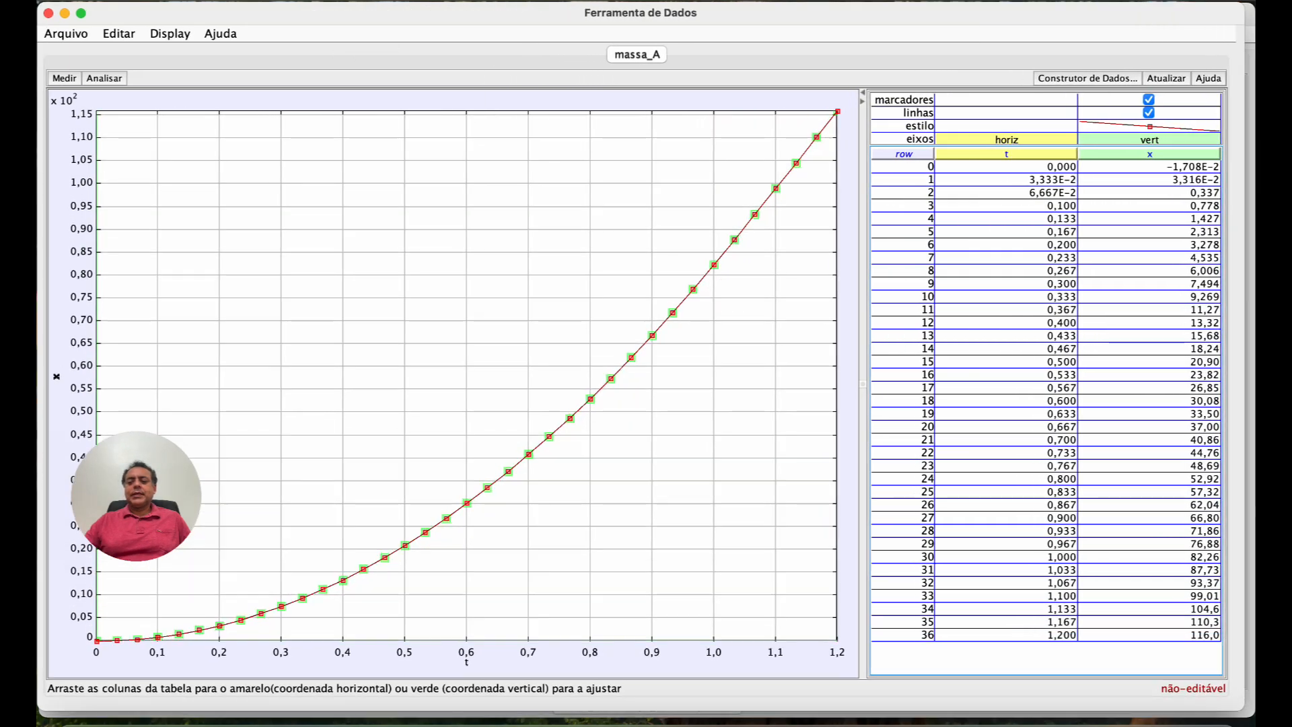
drag(136, 496, 1149, 547)
click(1013, 518)
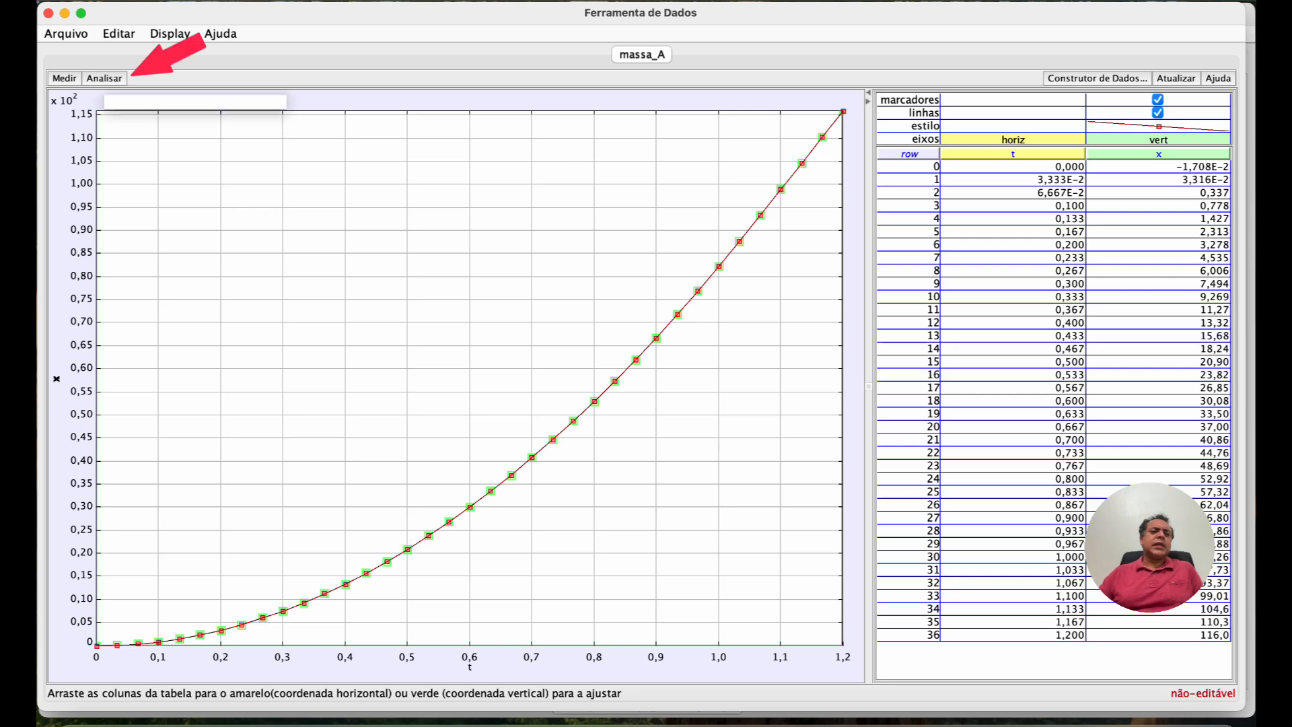
- Apply a Parabólico curve fit to the x versus t data and examine fit parameters A, B and C
click(104, 78)
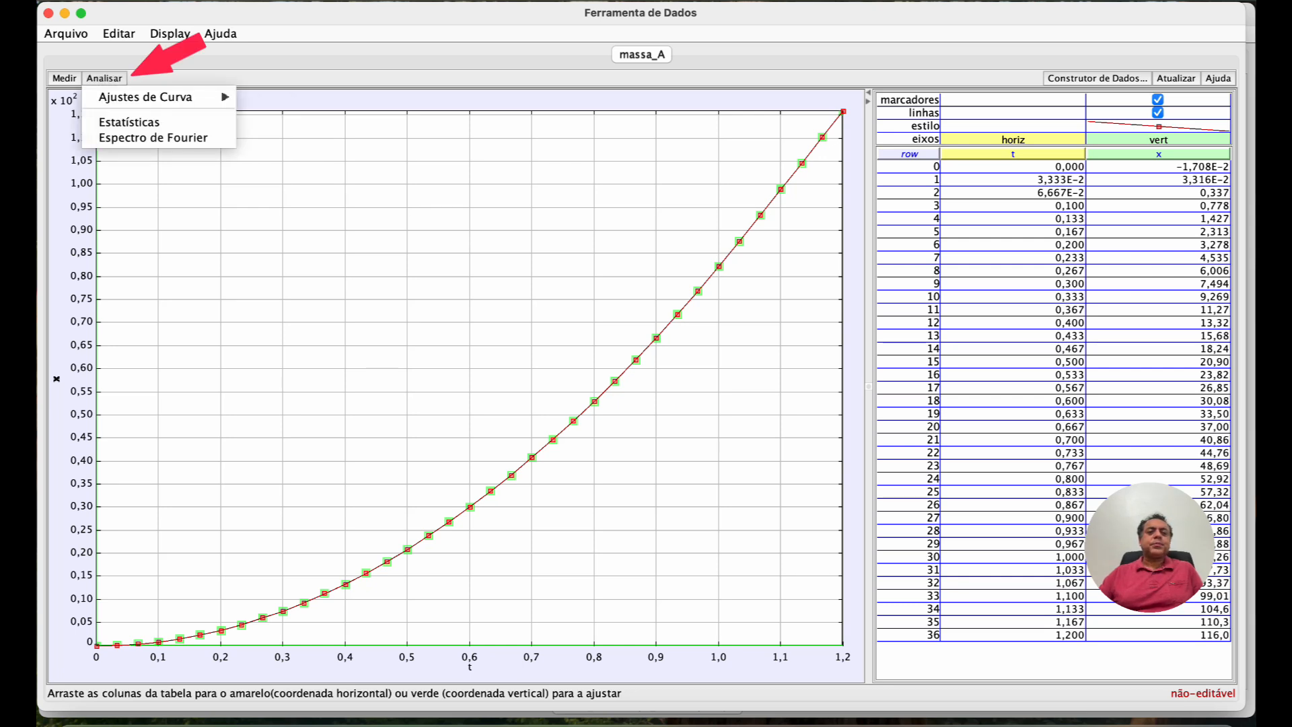
mouse_move(146, 97)
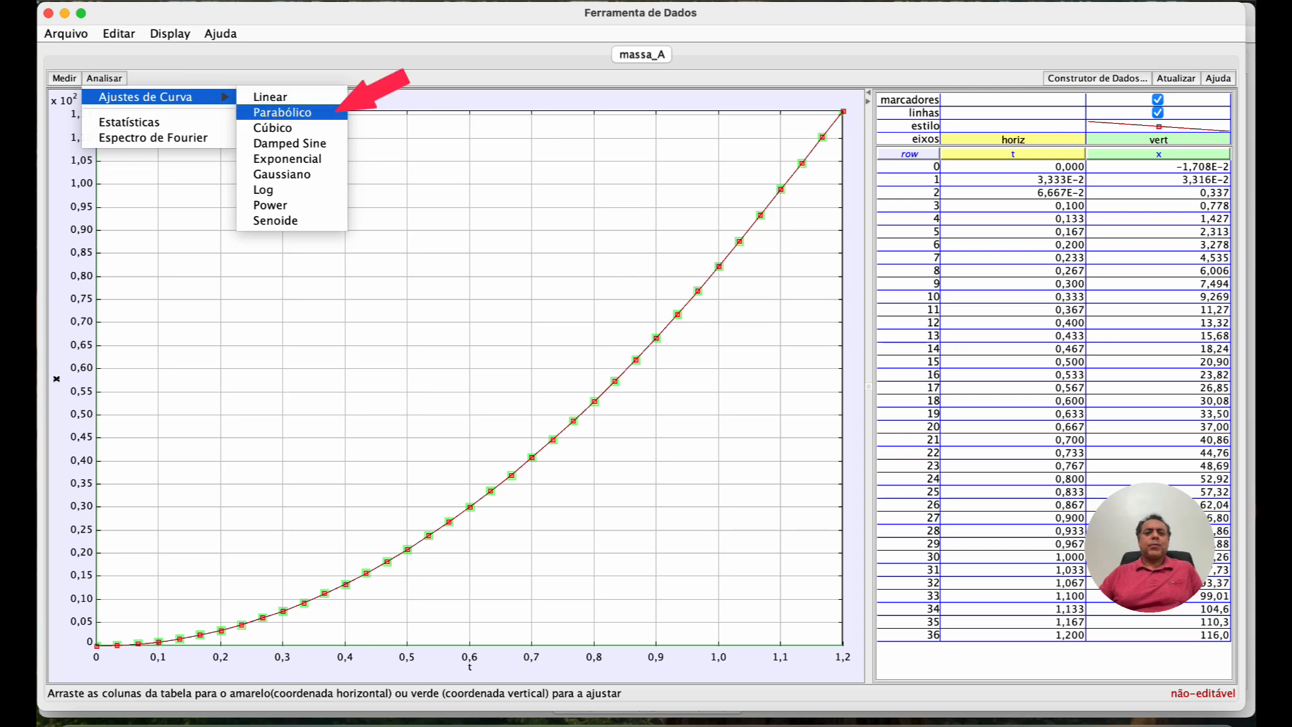
click(336, 112)
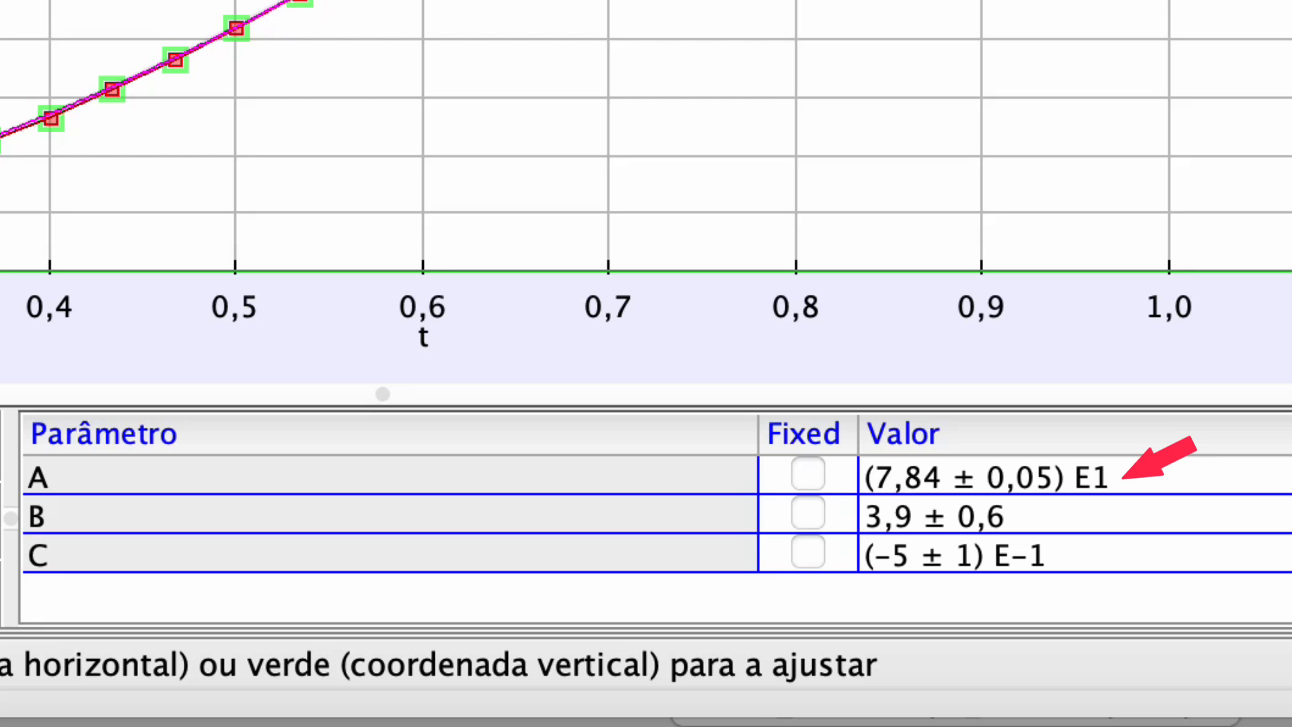
mouse_move(902, 514)
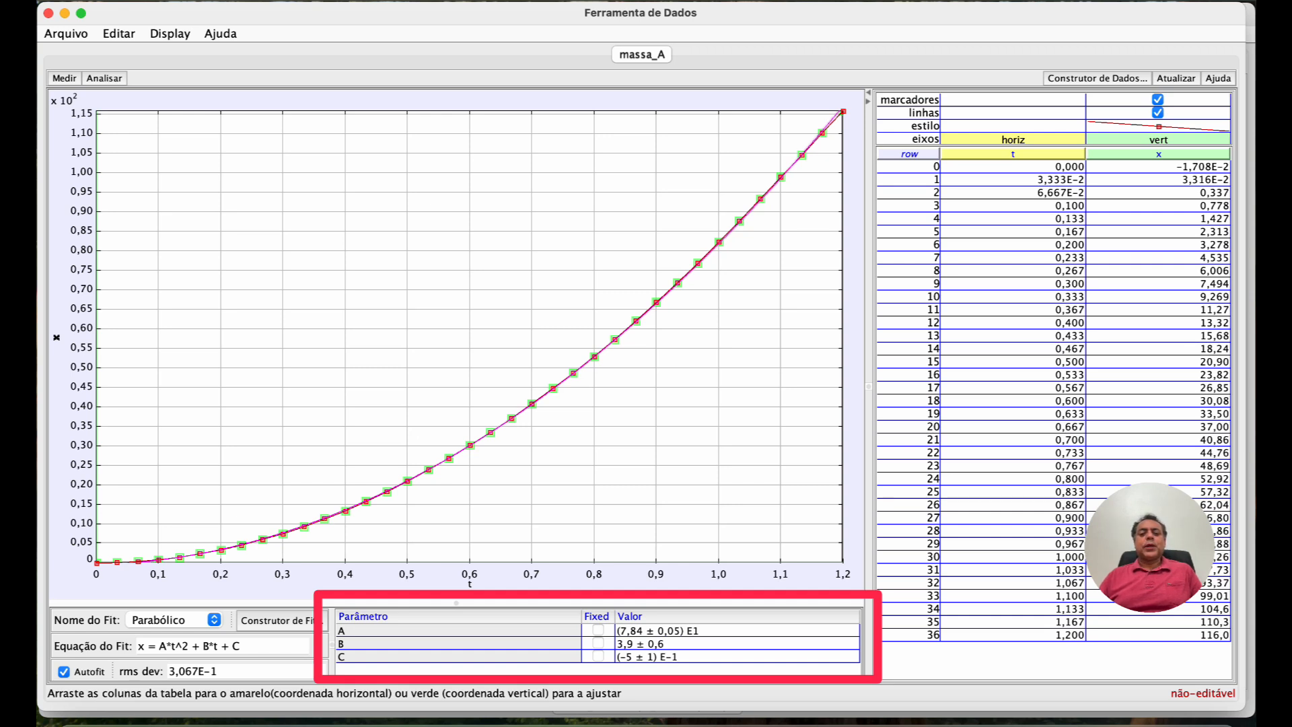
mouse_move(620, 657)
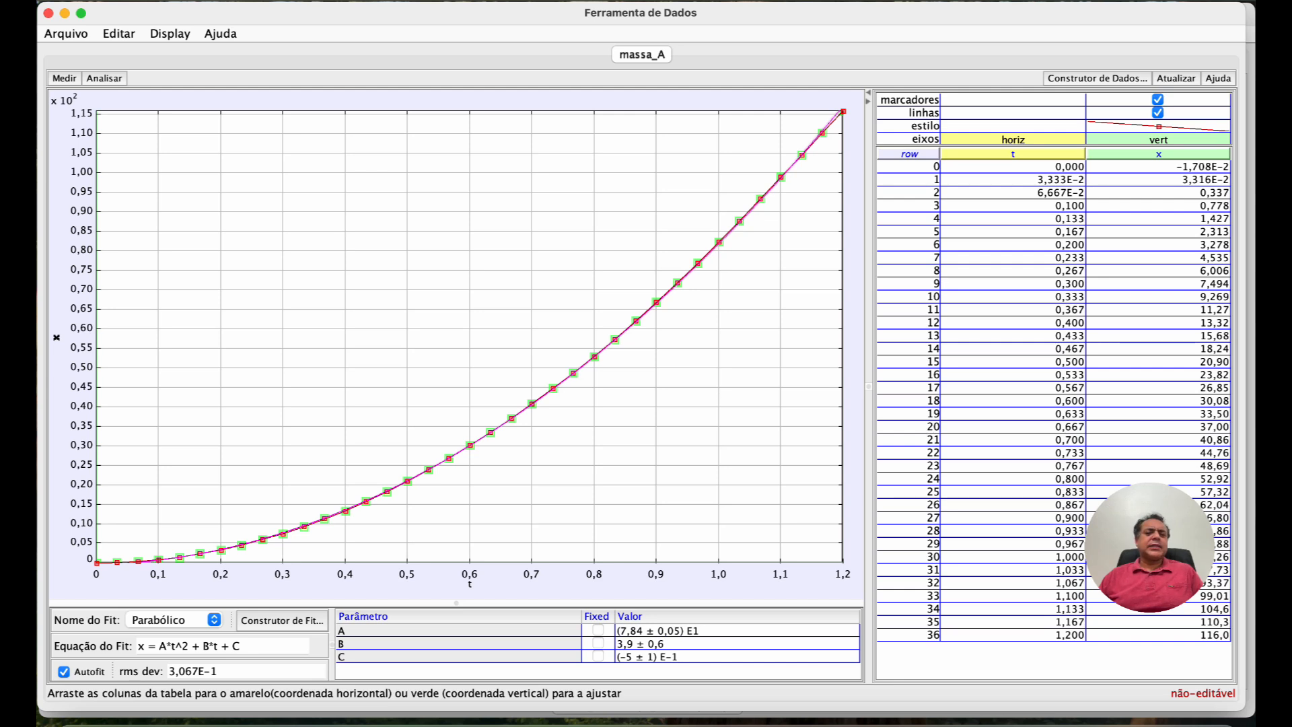
right_click(276, 184)
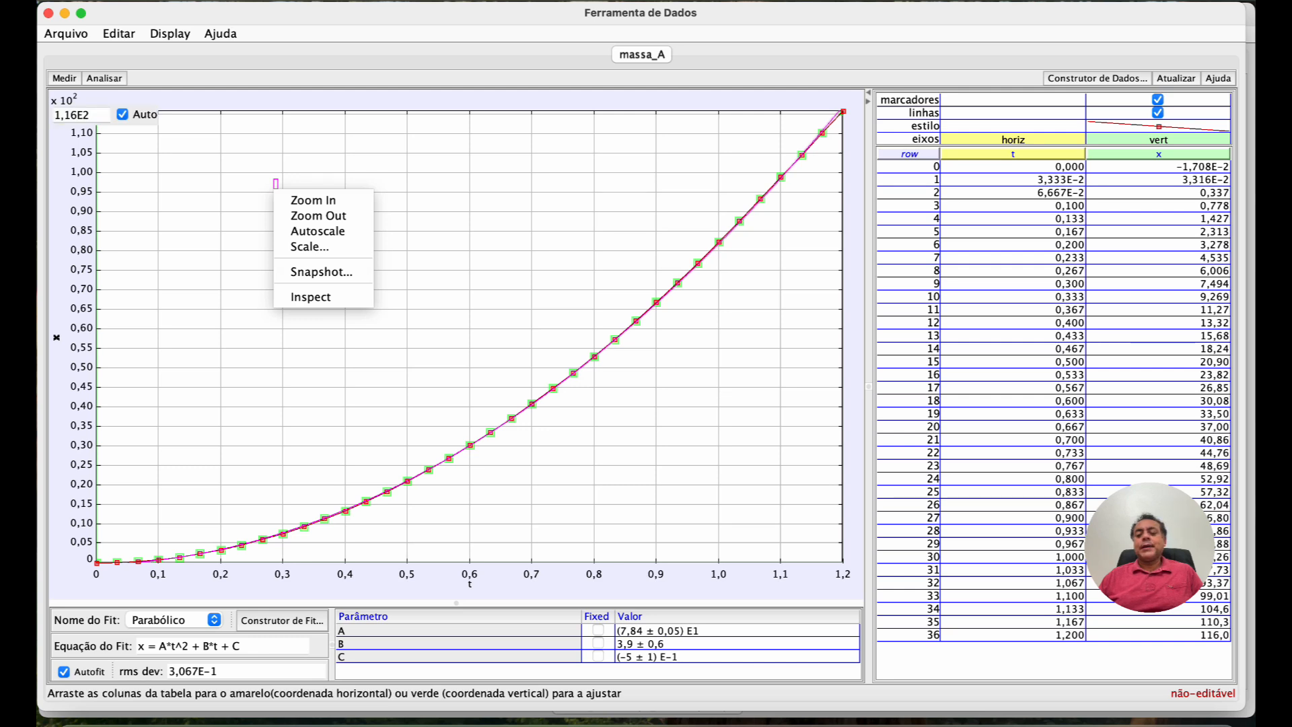
key(Escape)
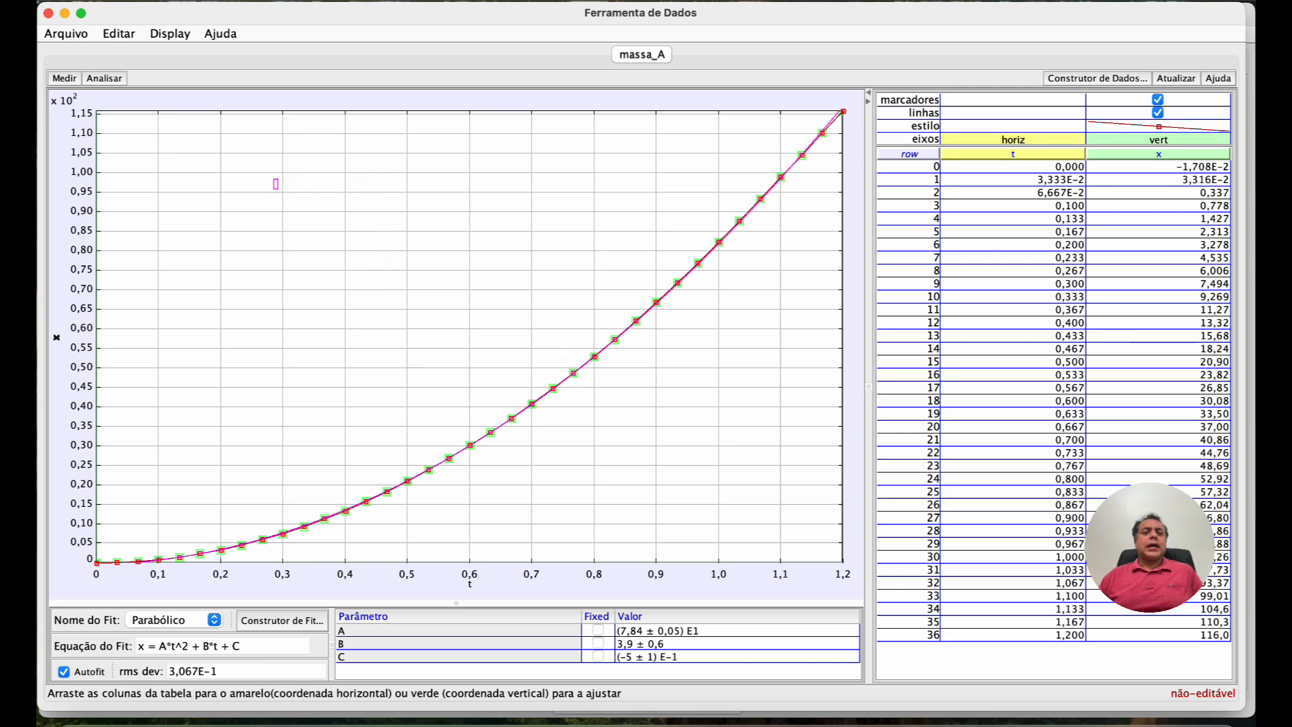